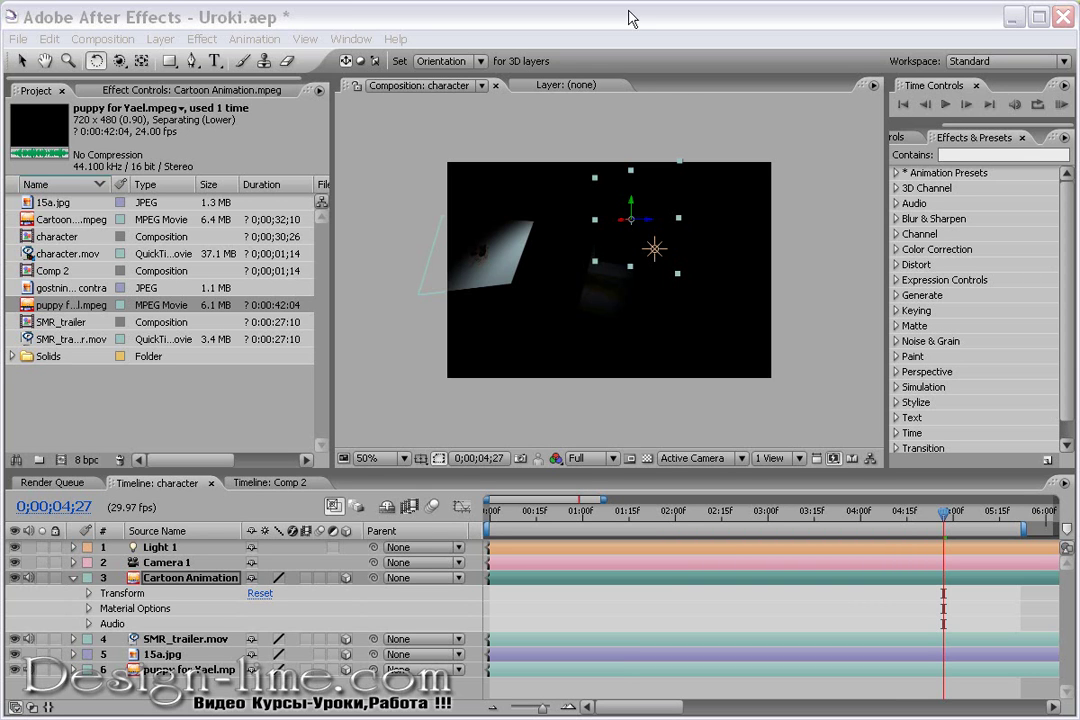
# Delete the five layers above the puppy clip, from Light 1 down.
pyautogui.click(567, 22)
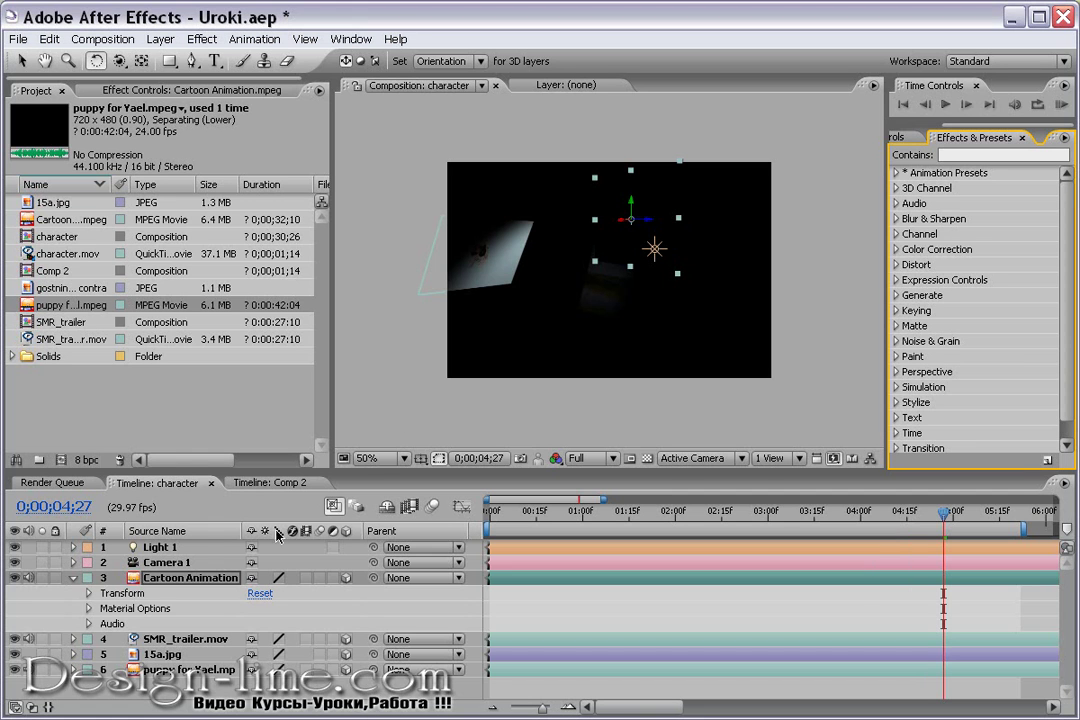
pyautogui.click(160, 548)
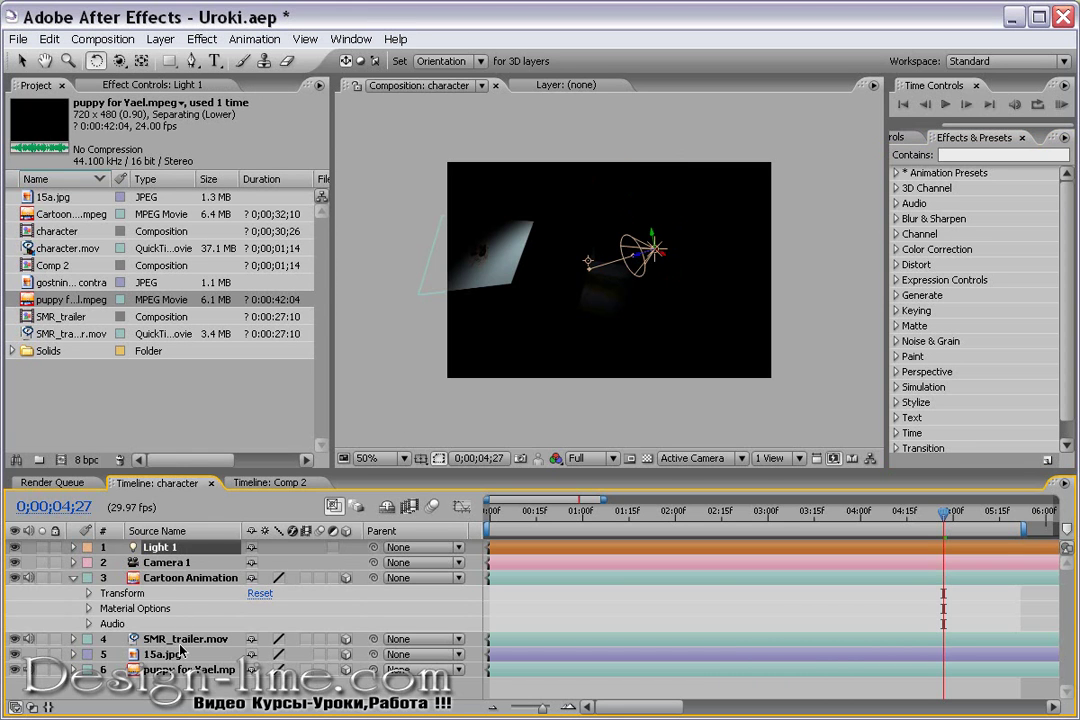
pyautogui.keyDown('shift'); pyautogui.click(177, 656); pyautogui.keyUp('shift')
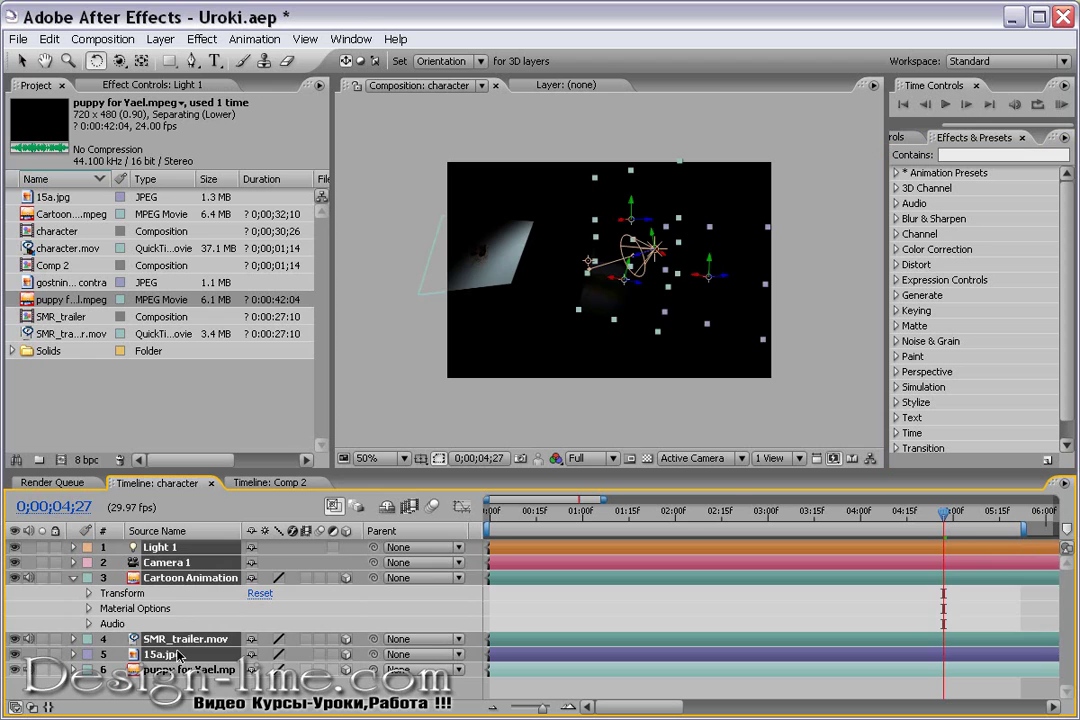
pyautogui.press('Delete')
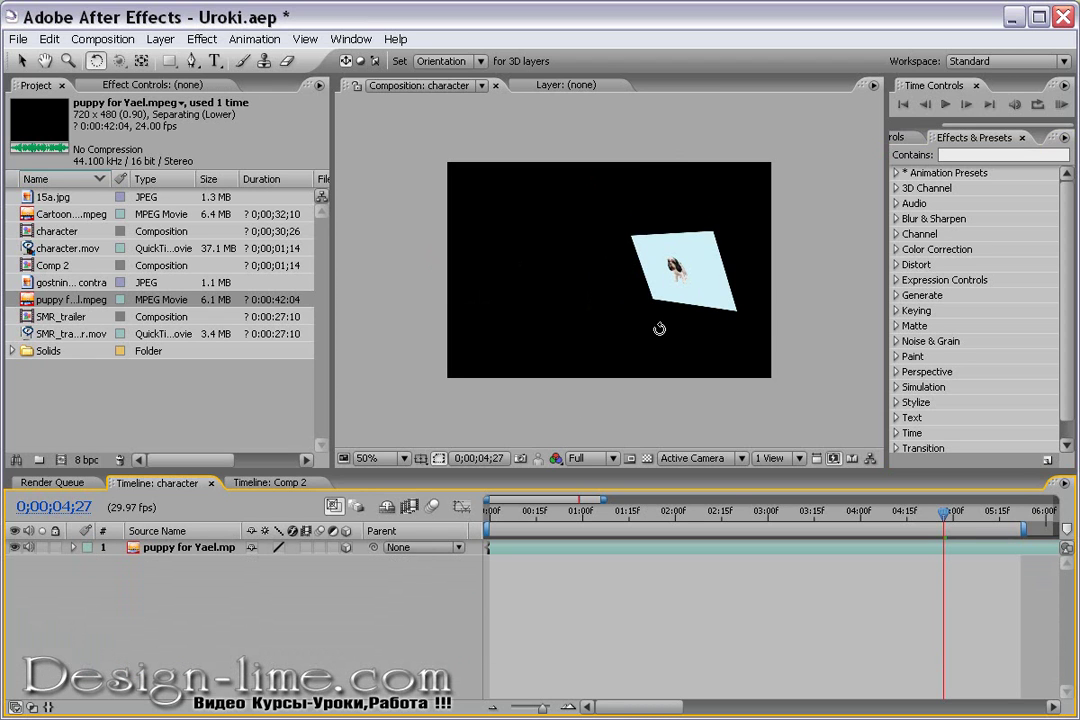
# Turn off the puppy layer's 3D switch and reset its Position to centre it at 360, 240.
pyautogui.click(345, 547)
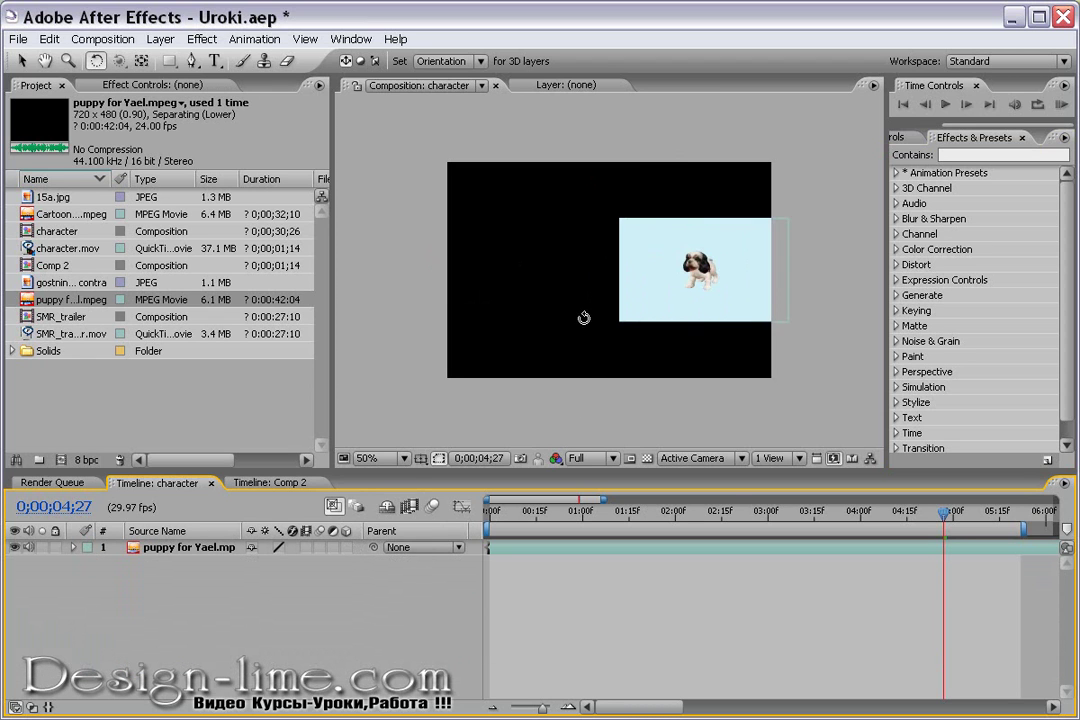
pyautogui.click(216, 556)
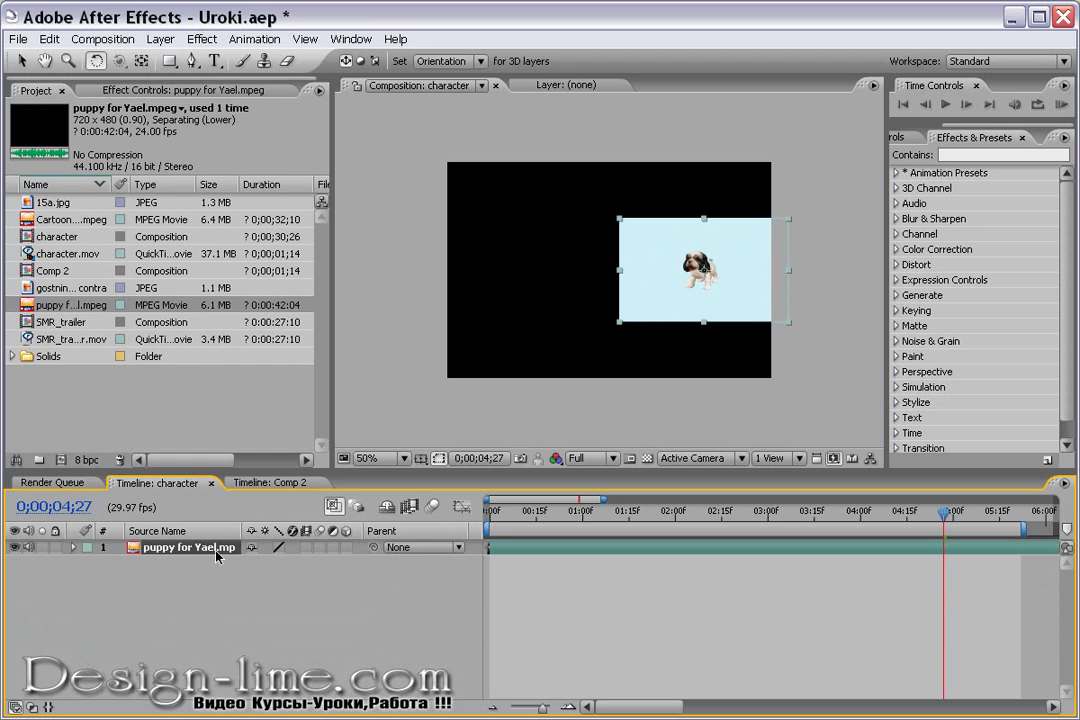
pyautogui.press('p')
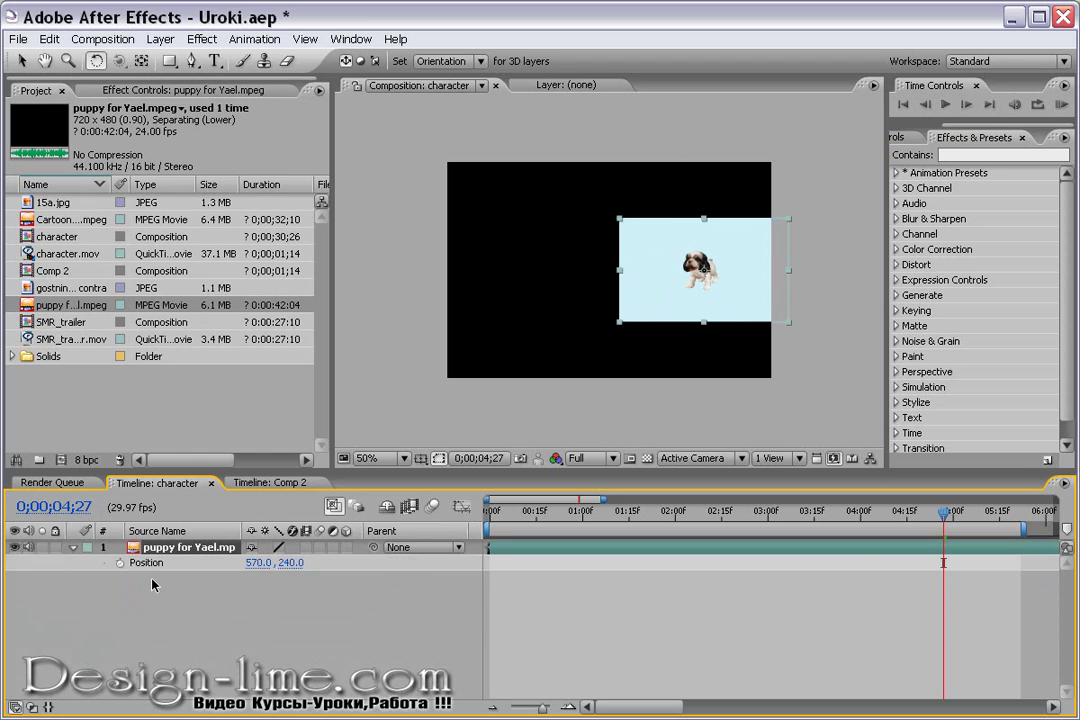
pyautogui.click(148, 563)
pyautogui.rightClick(157, 564)
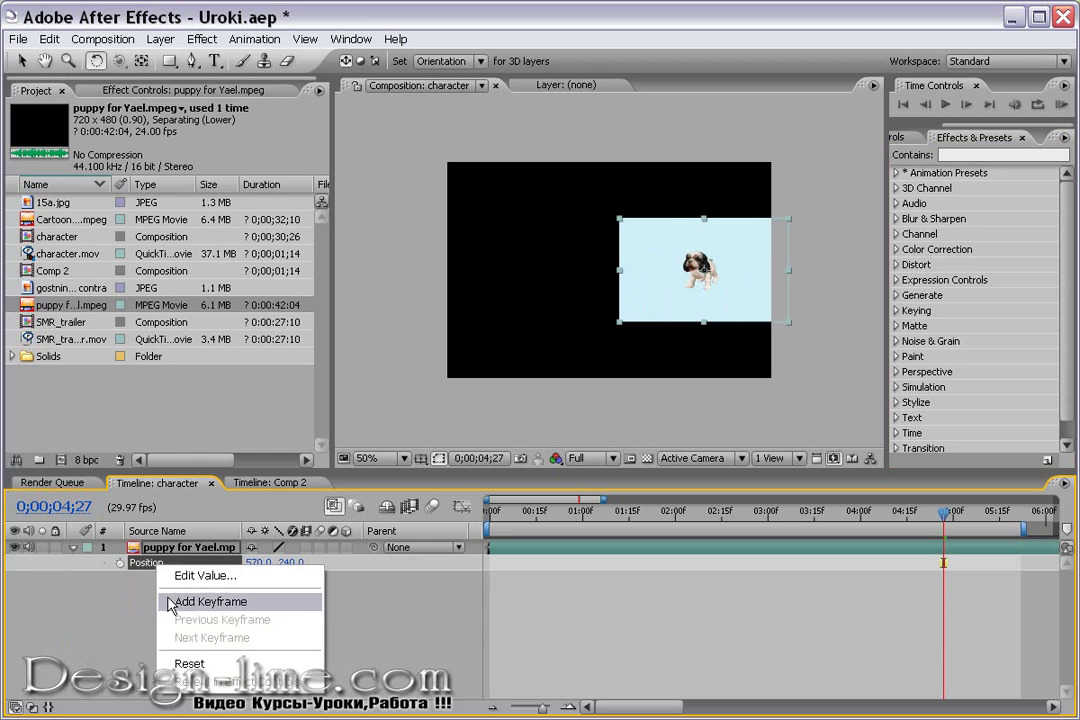
pyautogui.click(189, 664)
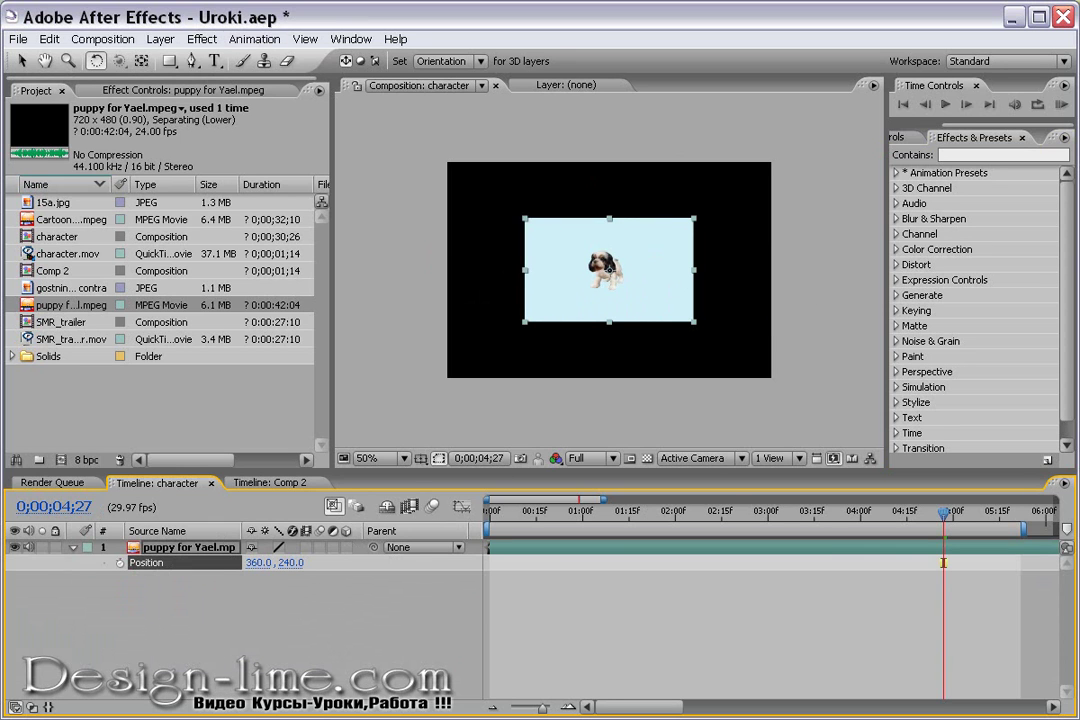
# Scale the puppy clip up to fill the frame, then move to frame 13.
pyautogui.click(22, 60)
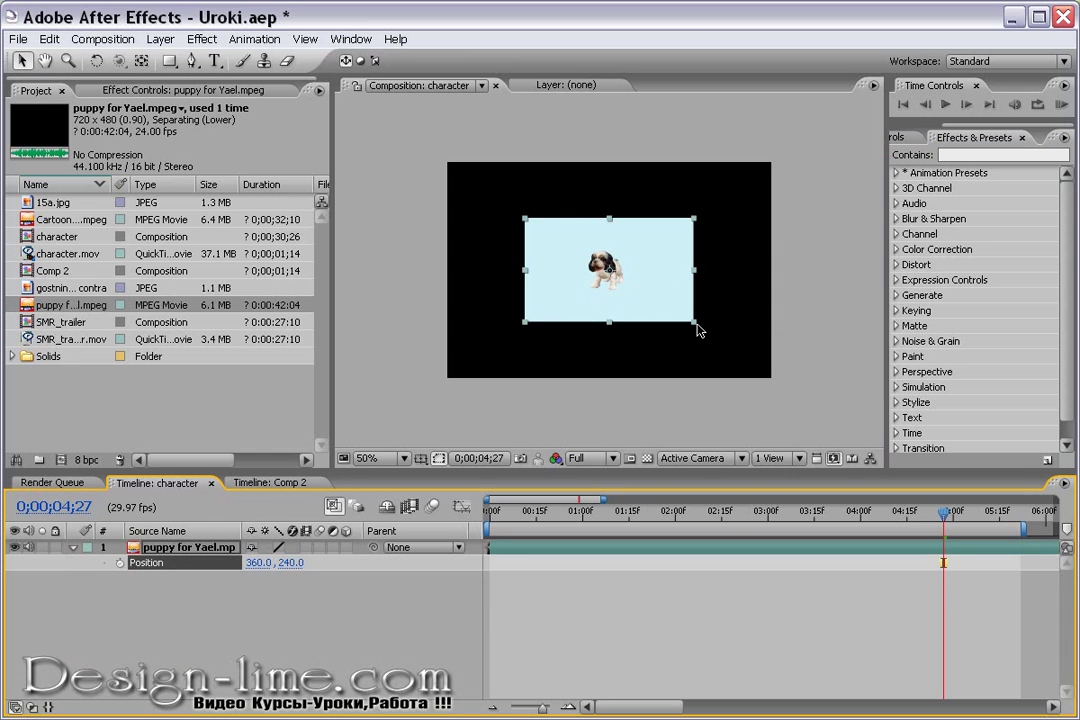
pyautogui.moveTo(695, 323); pyautogui.dragTo(770, 380)
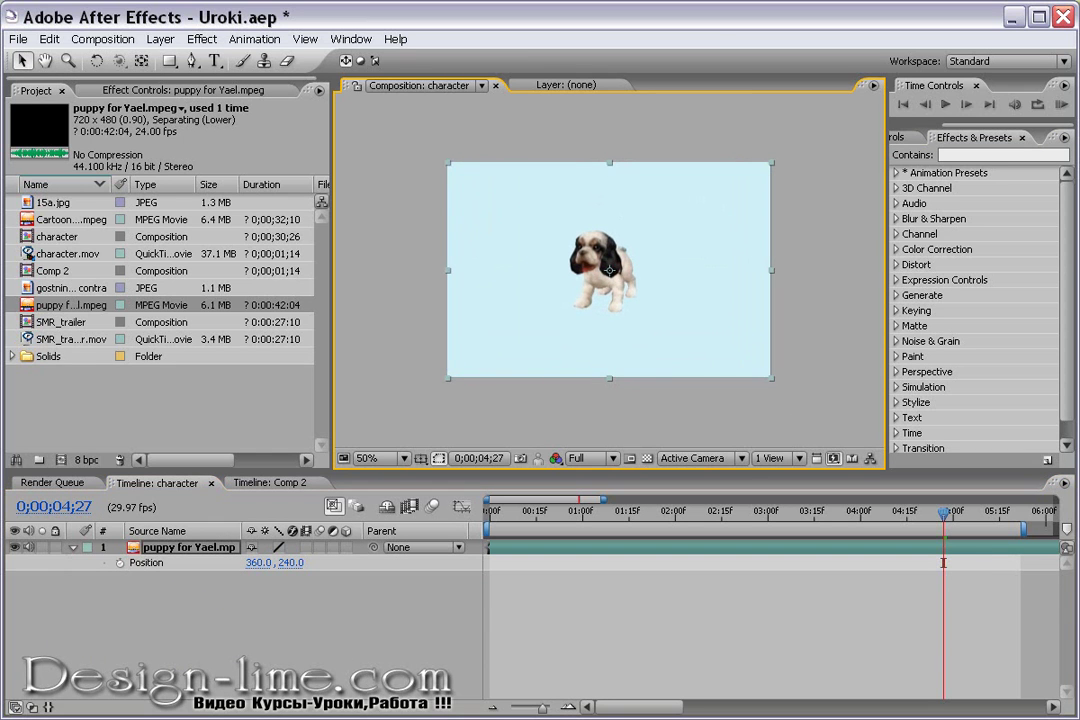
pyautogui.press('pageup')
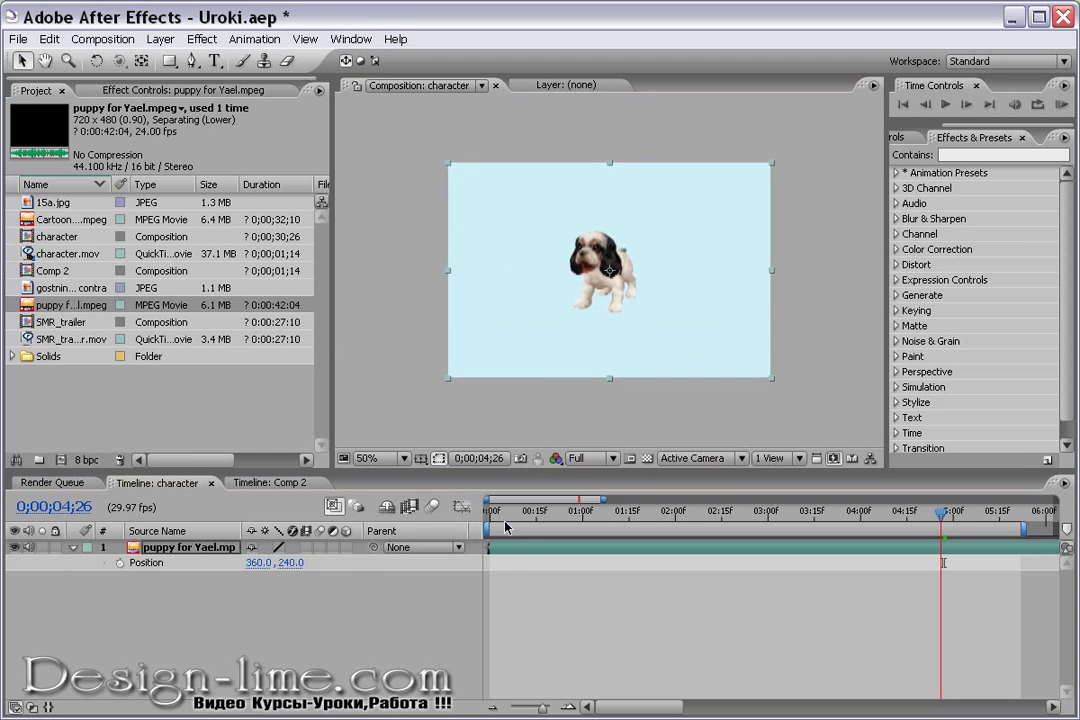
pyautogui.click(503, 512)
pyautogui.moveTo(503, 516); pyautogui.dragTo(529, 514)
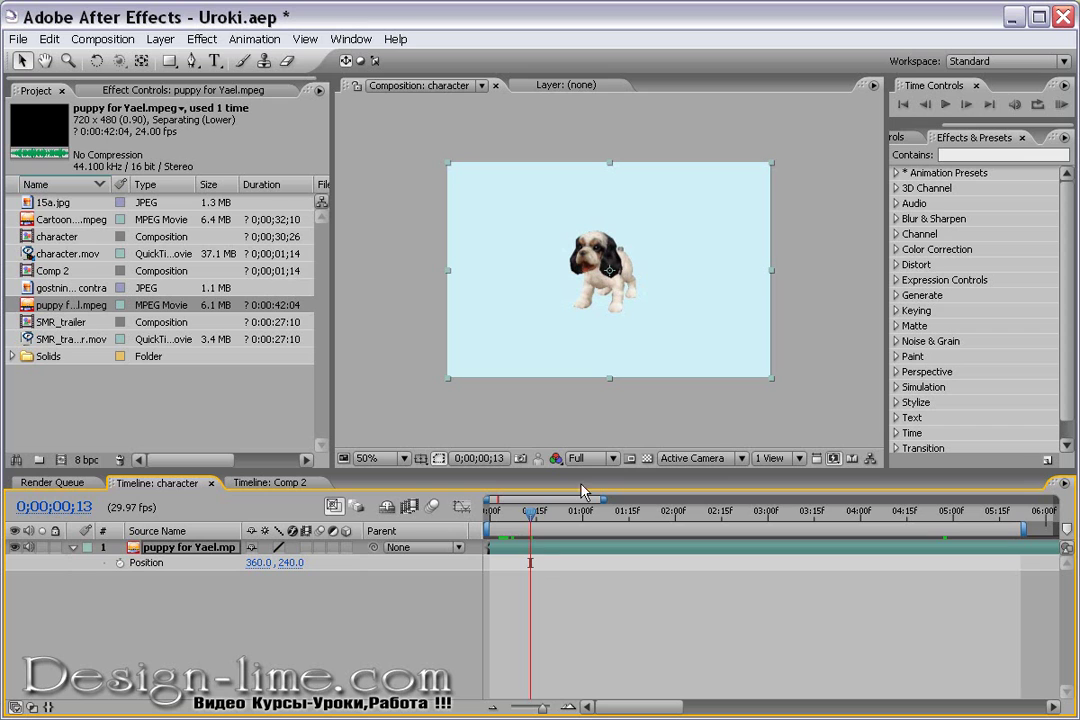
# End the work area at frame 13 and trim the comp to it, making it 14 frames long.
pyautogui.press('n')
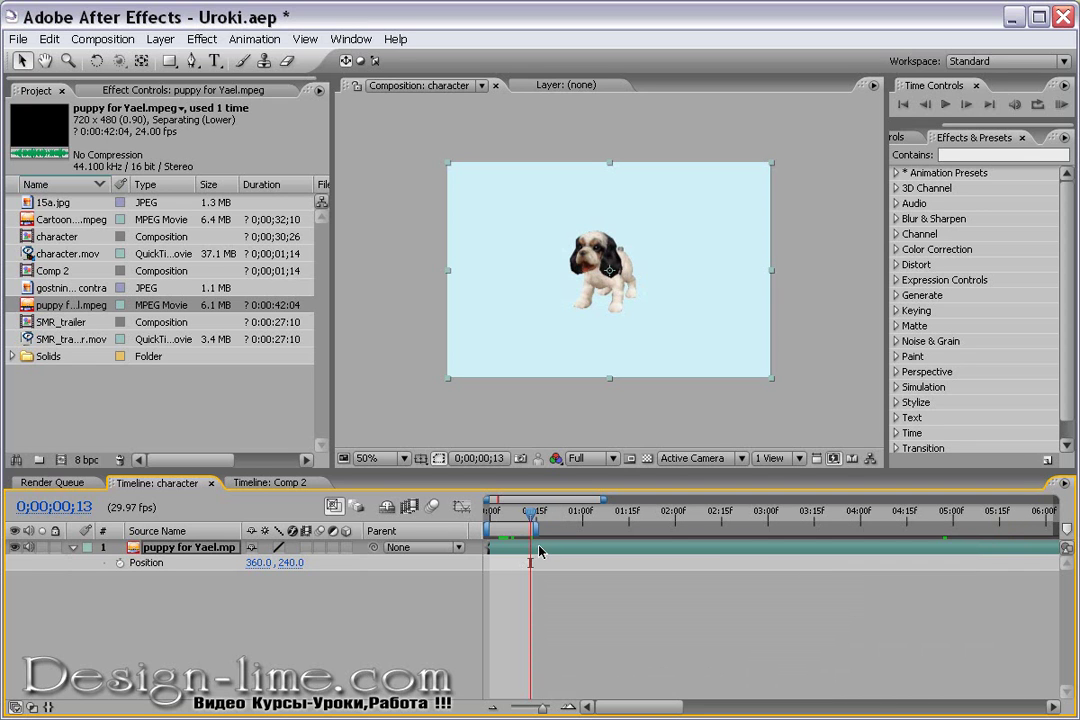
pyautogui.rightClick(528, 534)
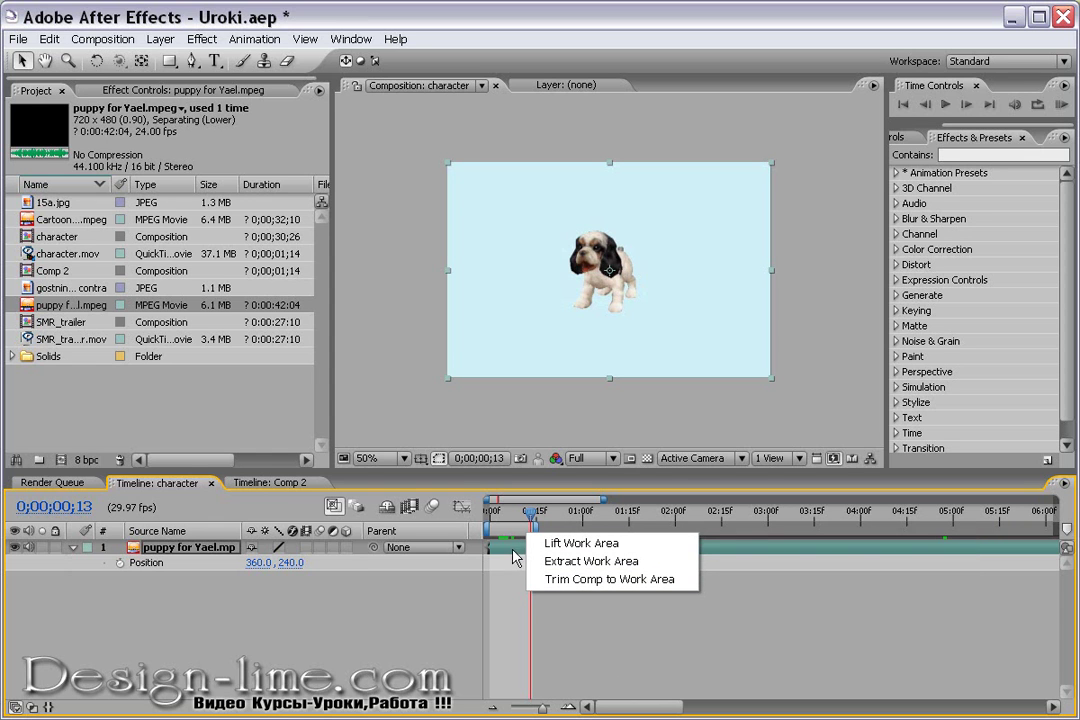
pyautogui.click(576, 580)
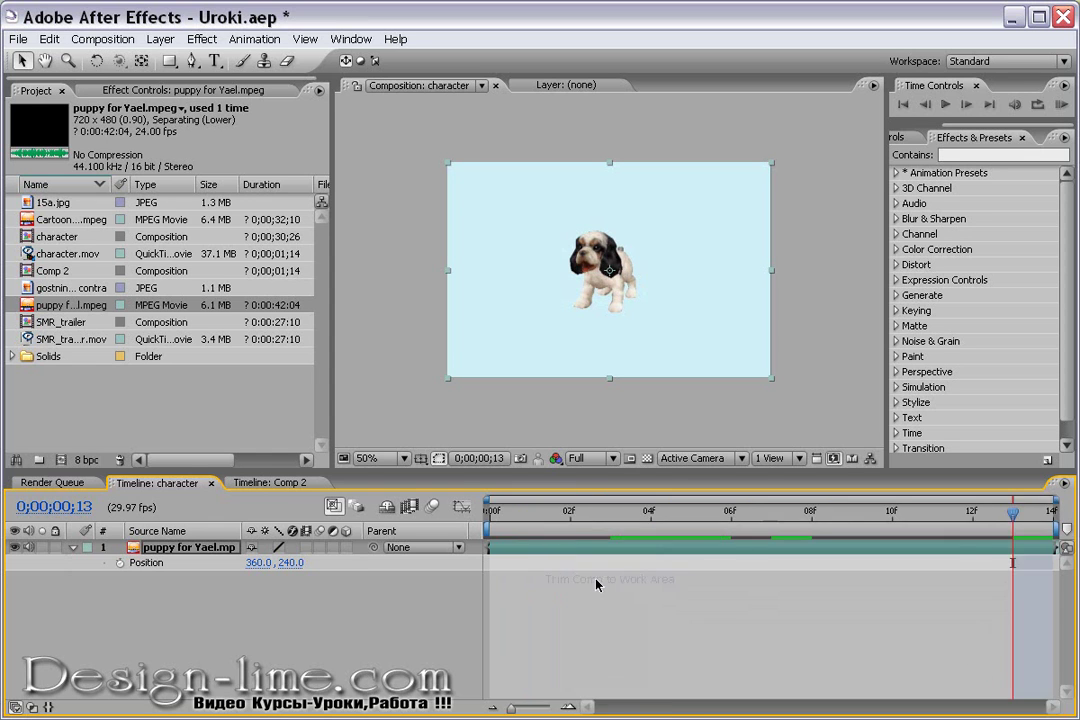
pyautogui.moveTo(1018, 519); pyautogui.dragTo(340, 578)
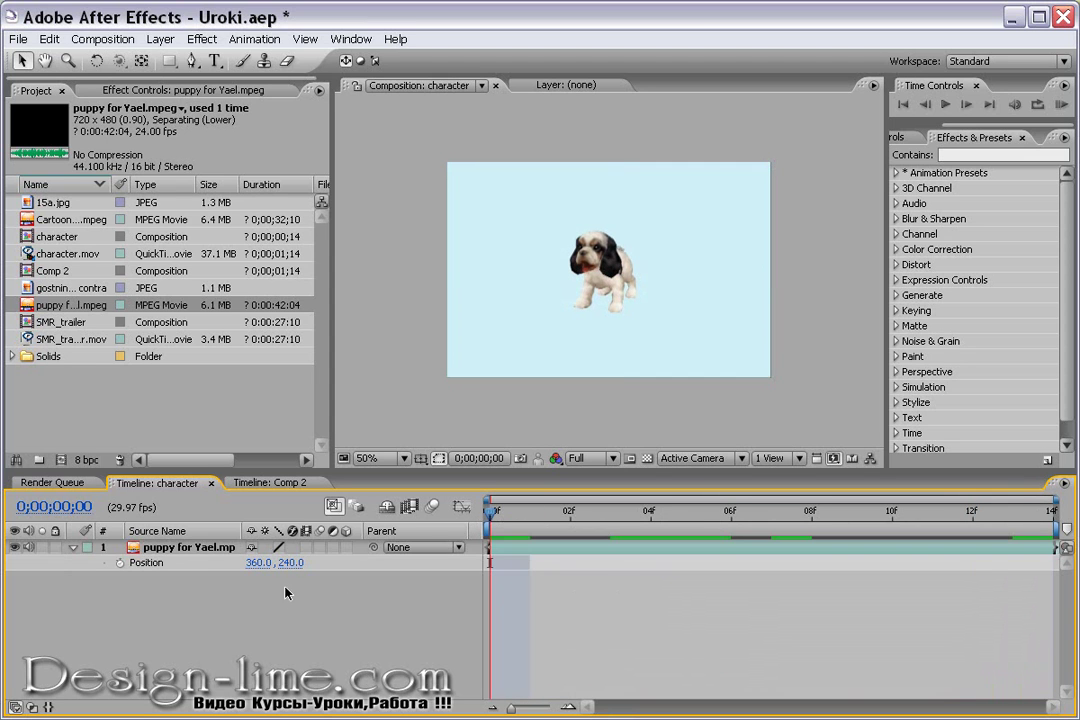
# Create a 720 × 480 near-black (070707) solid layer, Dark Gray Solid 1, above the puppy.
pyautogui.click(160, 39)
pyautogui.moveTo(169, 60)
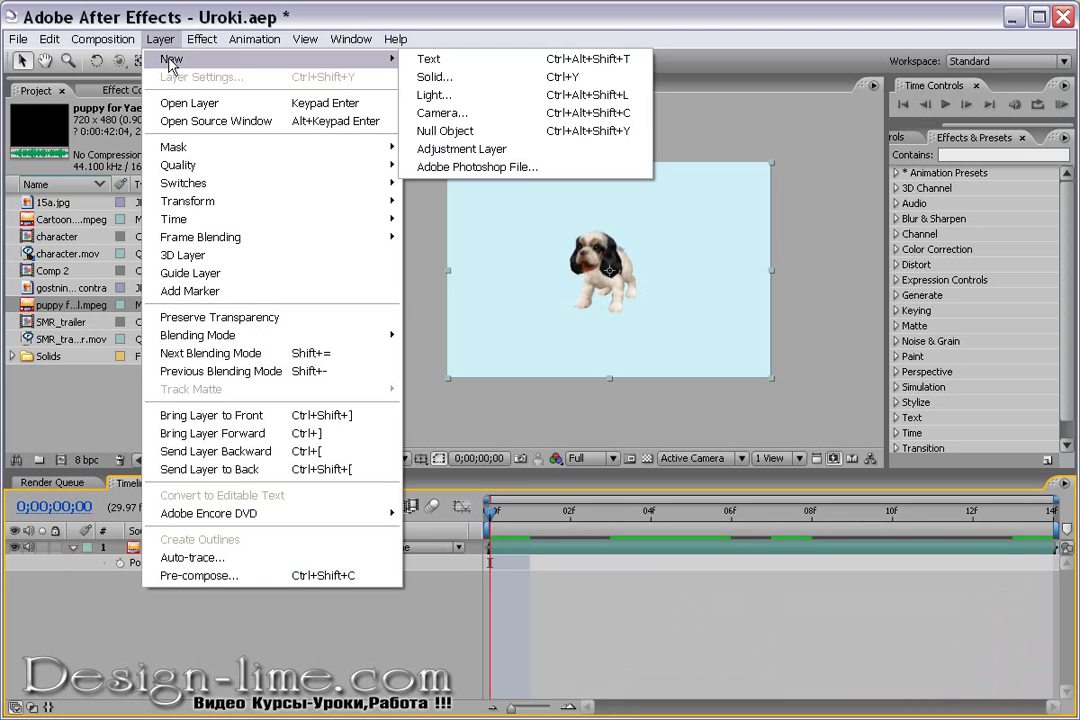
pyautogui.click(445, 78)
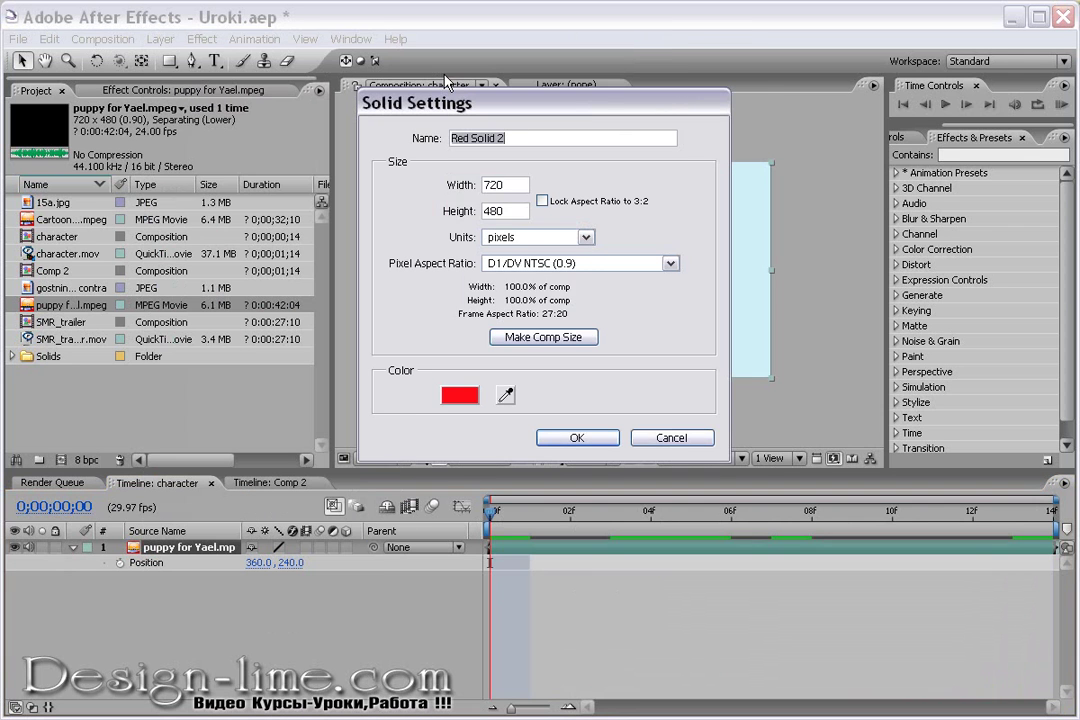
pyautogui.click(459, 396)
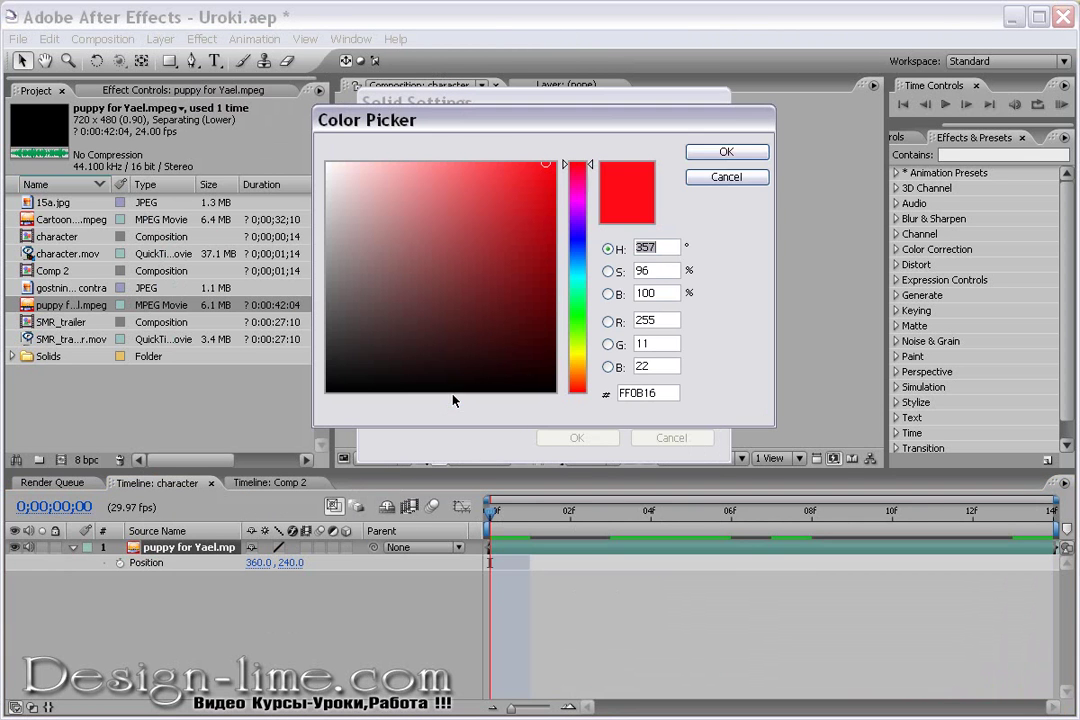
pyautogui.click(328, 385)
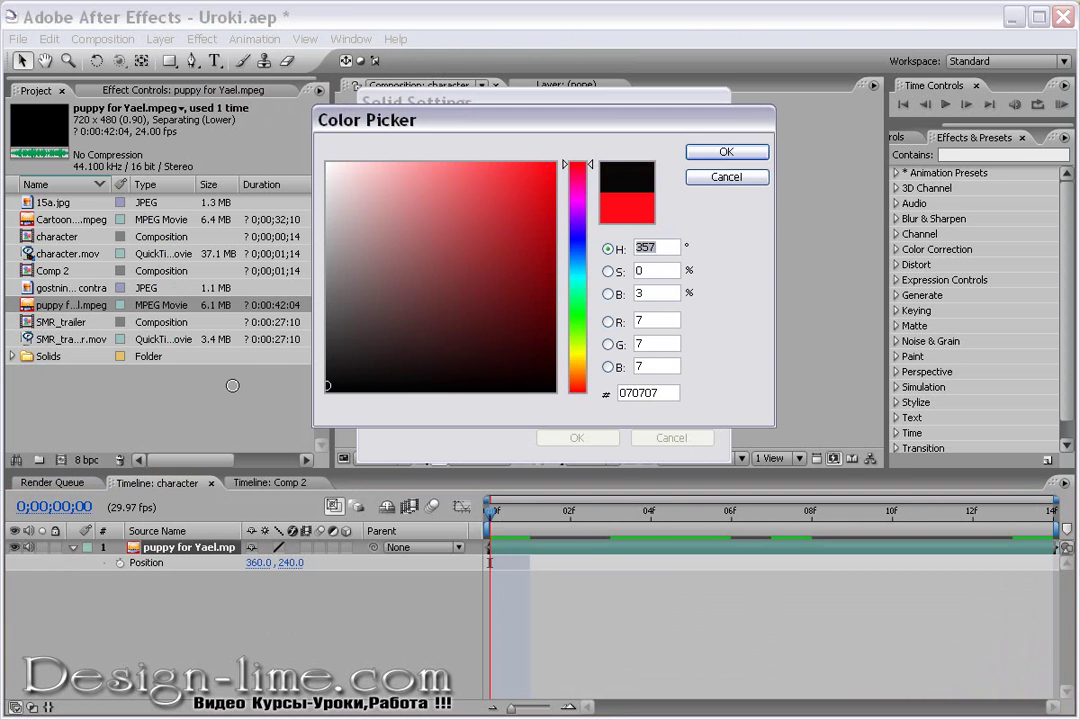
pyautogui.click(700, 153)
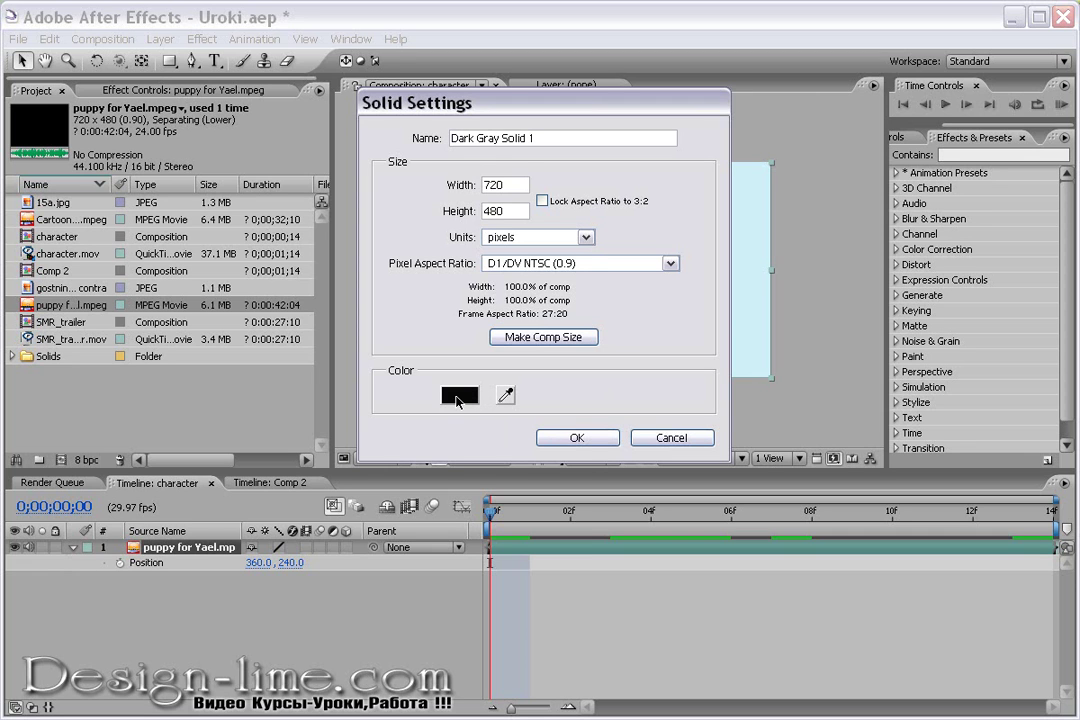
pyautogui.click(570, 440)
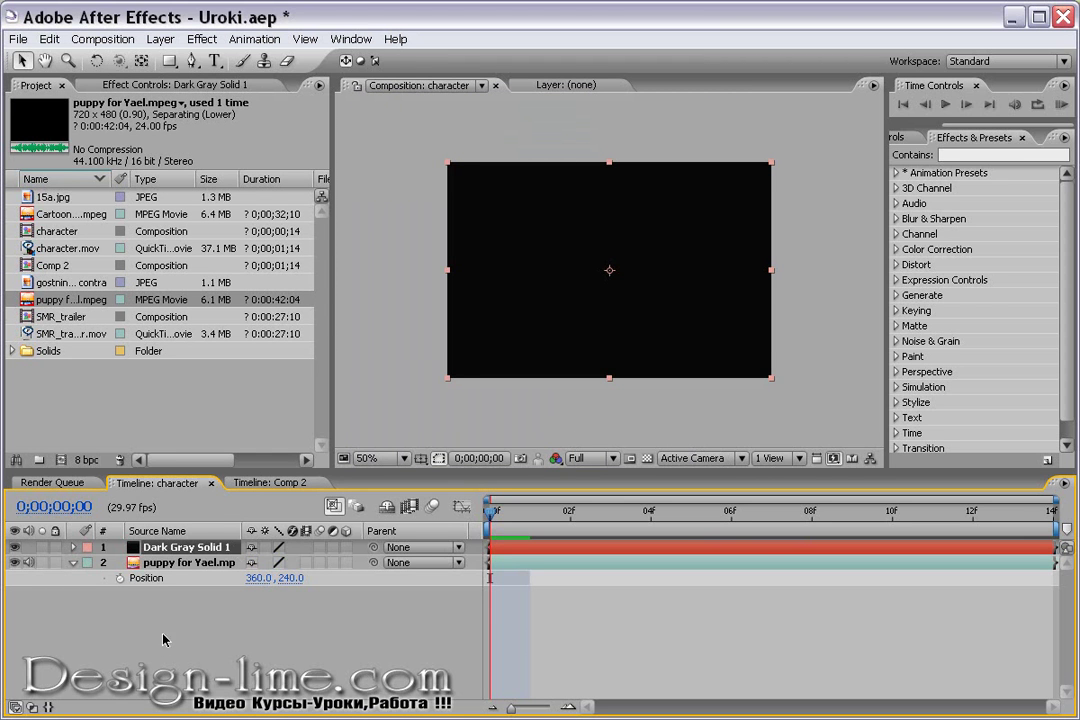
pyautogui.click(233, 626)
# Drag Dark Gray Solid 1's out point back near the start and scrub to check the cut to the puppy.
pyautogui.click(547, 519)
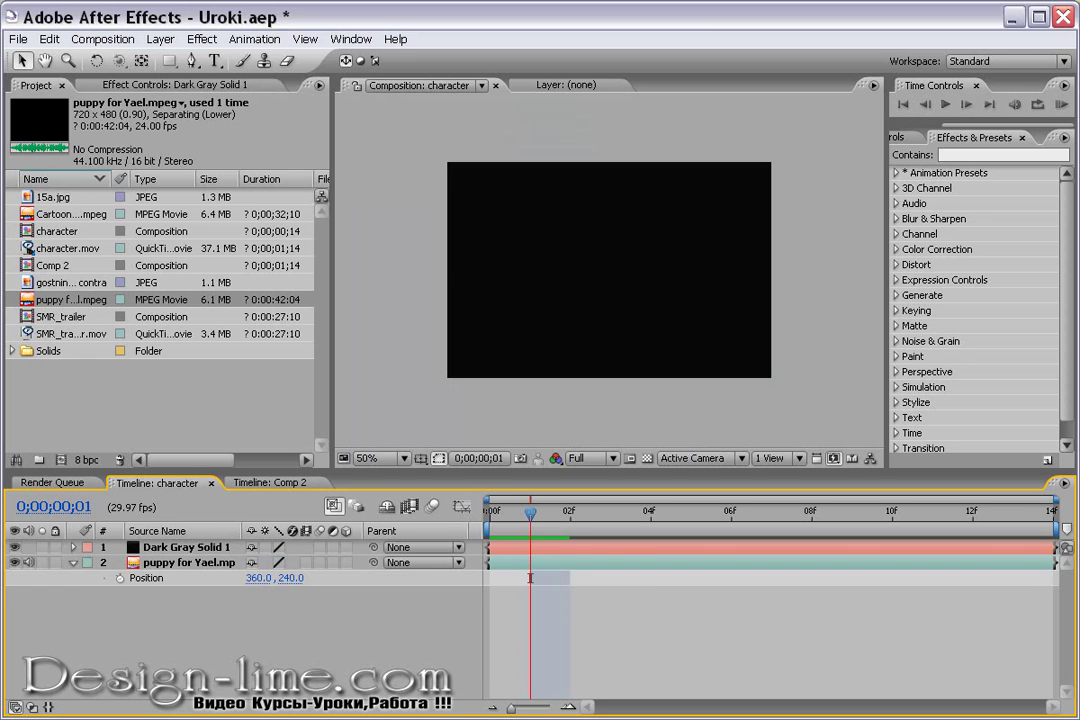
pyautogui.moveTo(1055, 547); pyautogui.dragTo(533, 547)
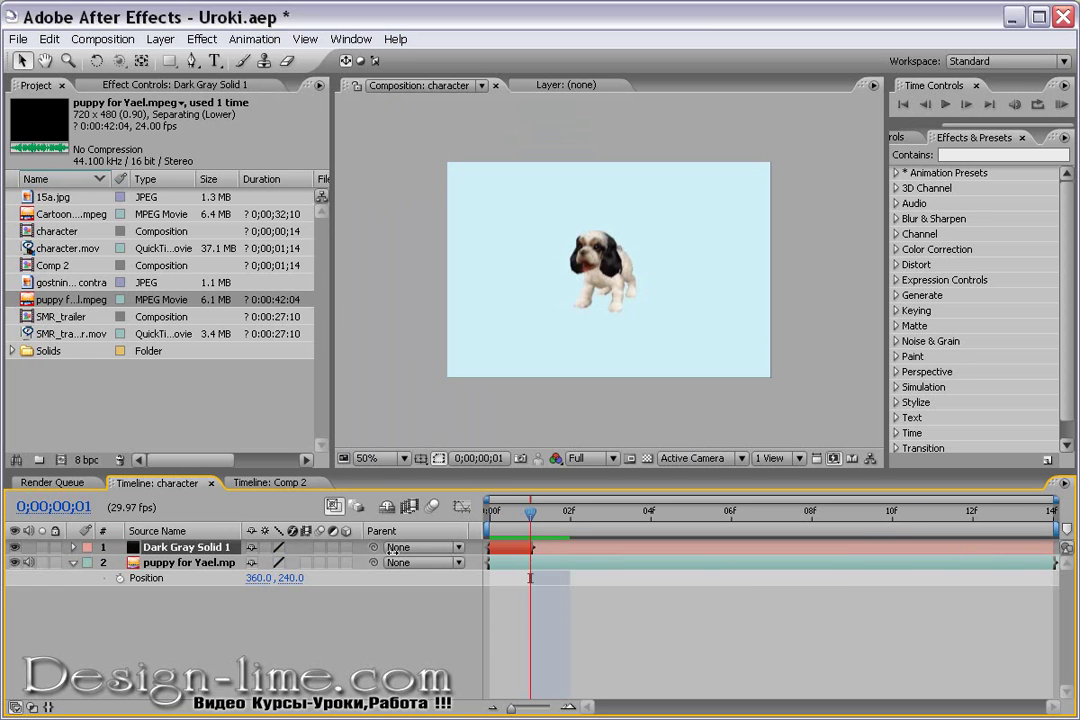
pyautogui.moveTo(533, 516)
pyautogui.mouseDown()
pyautogui.moveTo(490, 516)
pyautogui.moveTo(728, 550)
pyautogui.moveTo(710, 552)
pyautogui.mouseUp()
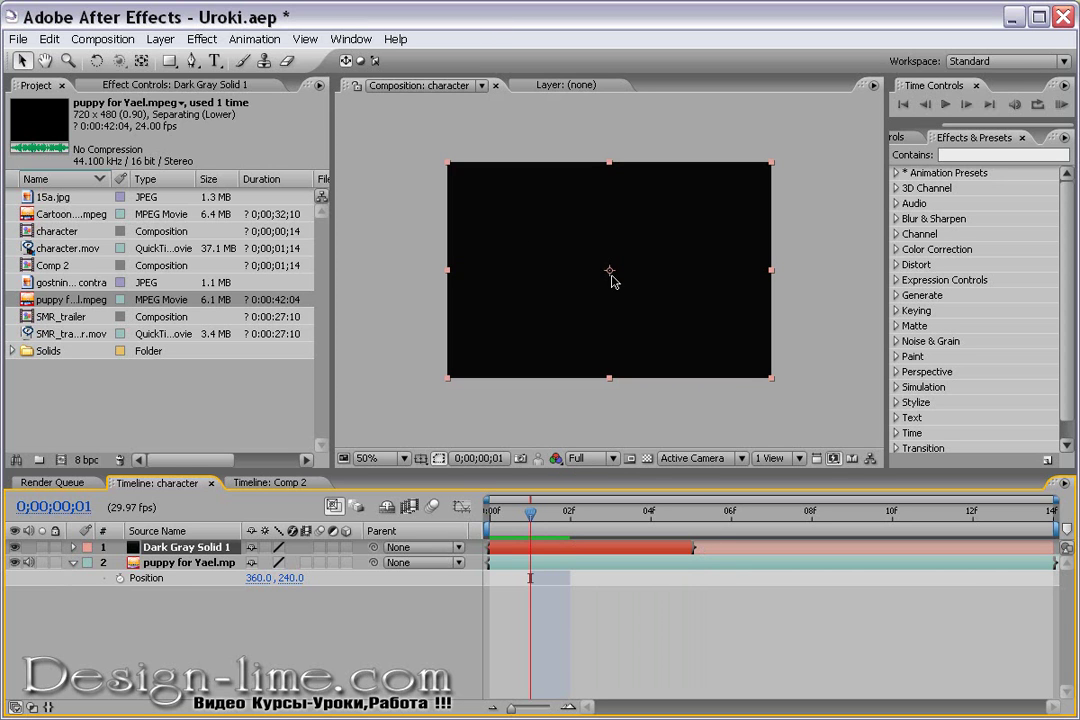
# Add a Text 1 layer reading 'ADOBE' using the Horizontal Type tool in the viewer.
pyautogui.click(213, 61)
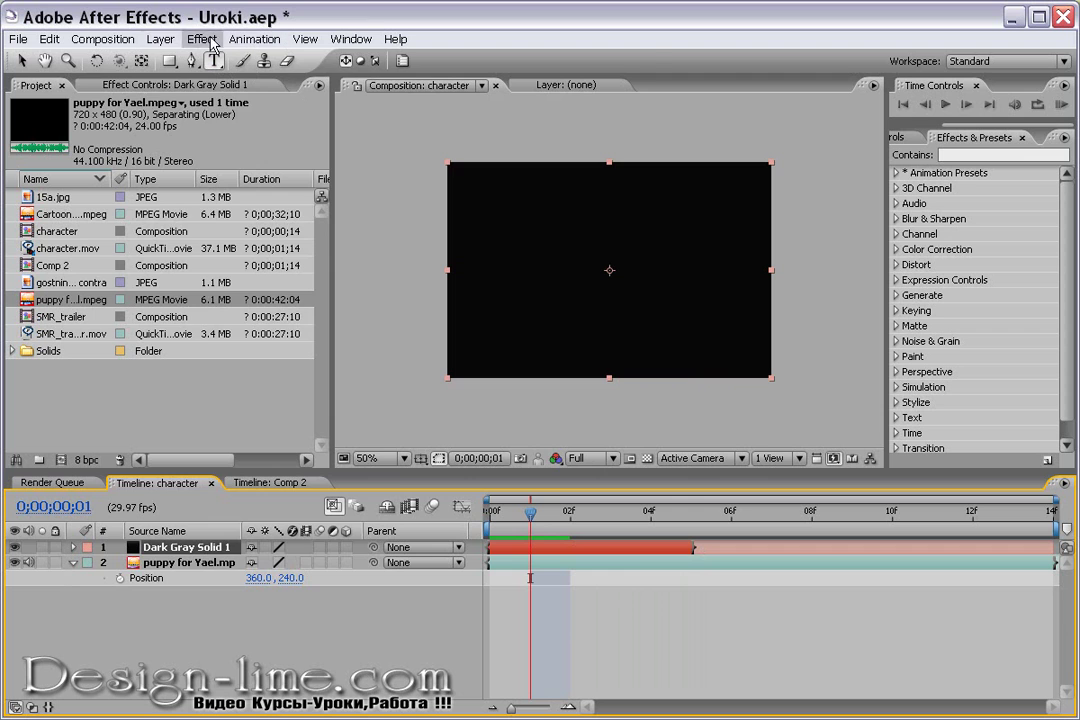
pyautogui.click(160, 39)
pyautogui.moveTo(185, 59)
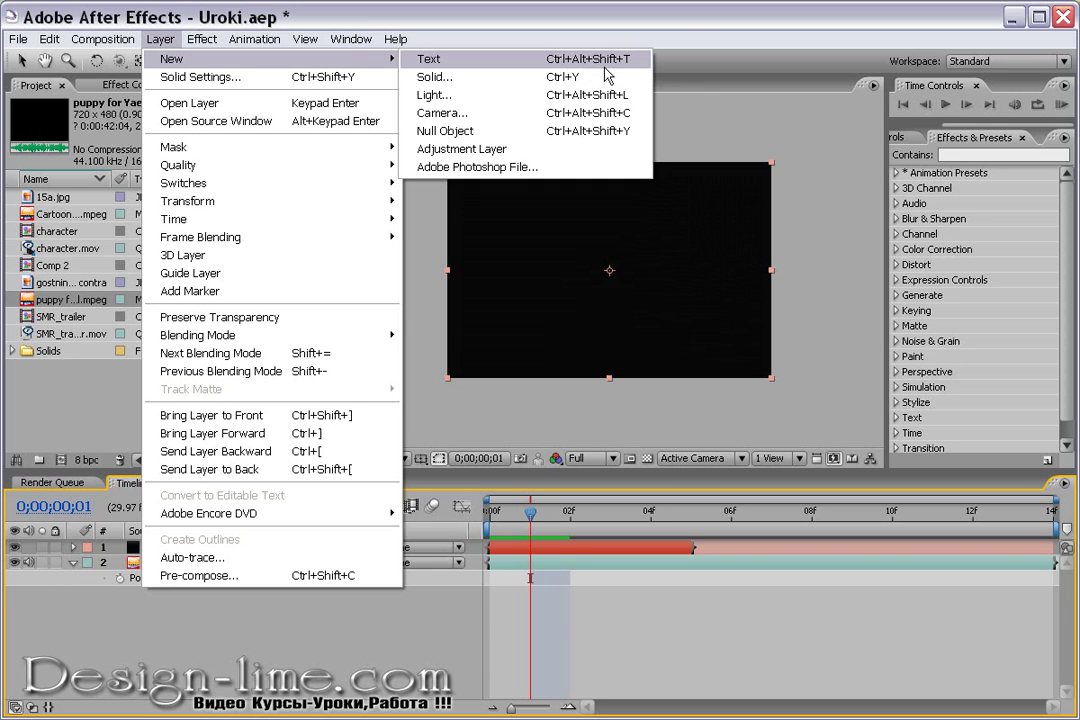
pyautogui.click(720, 27)
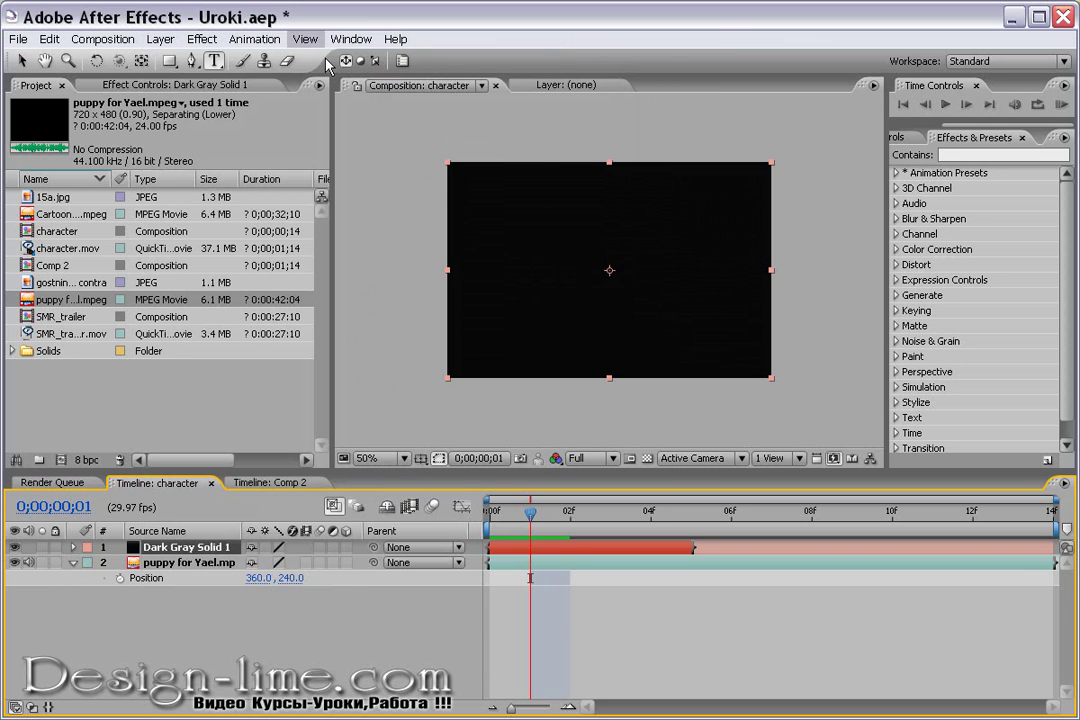
pyautogui.click(217, 62)
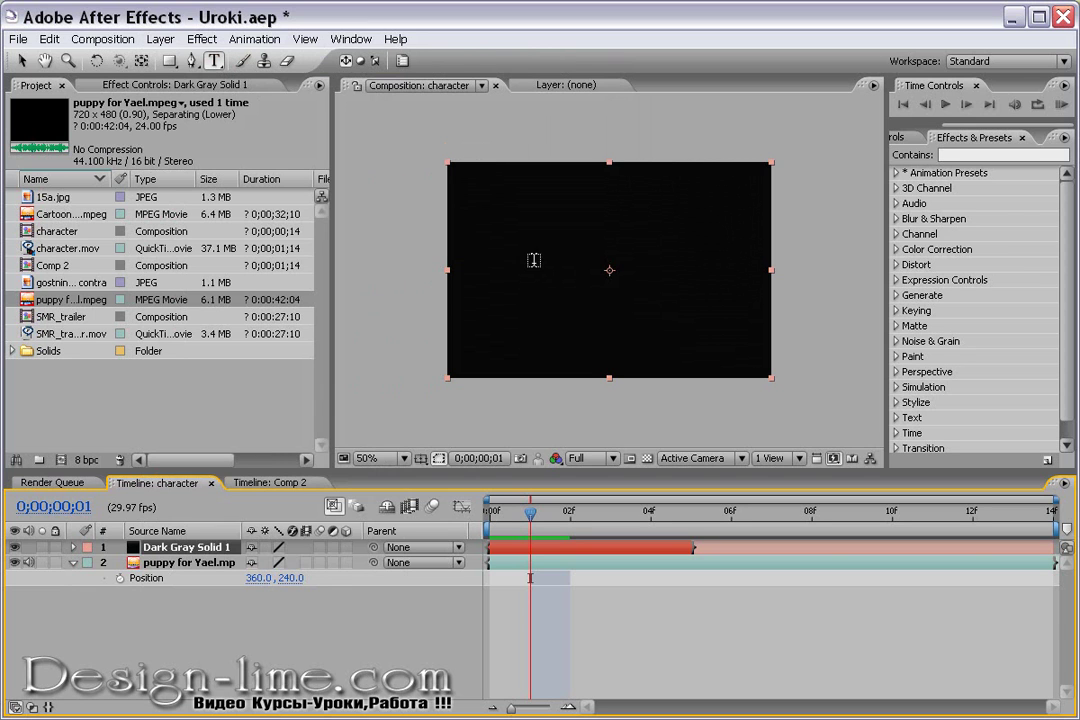
pyautogui.click(725, 287)
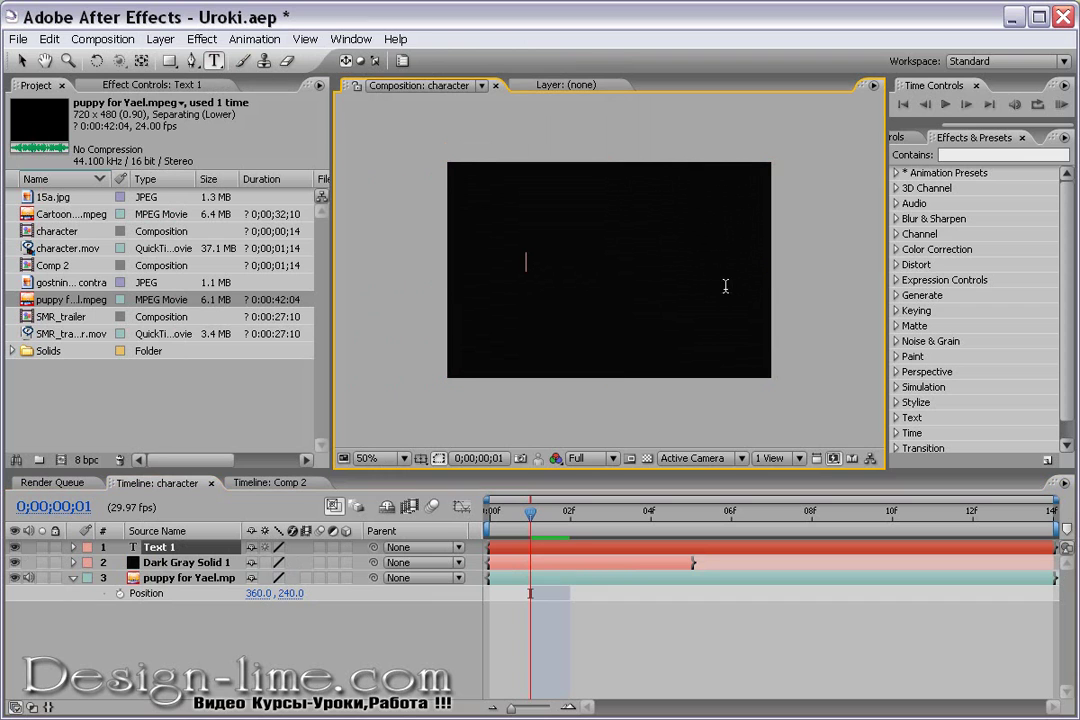
pyautogui.write('A')
pyautogui.write('DOBE')
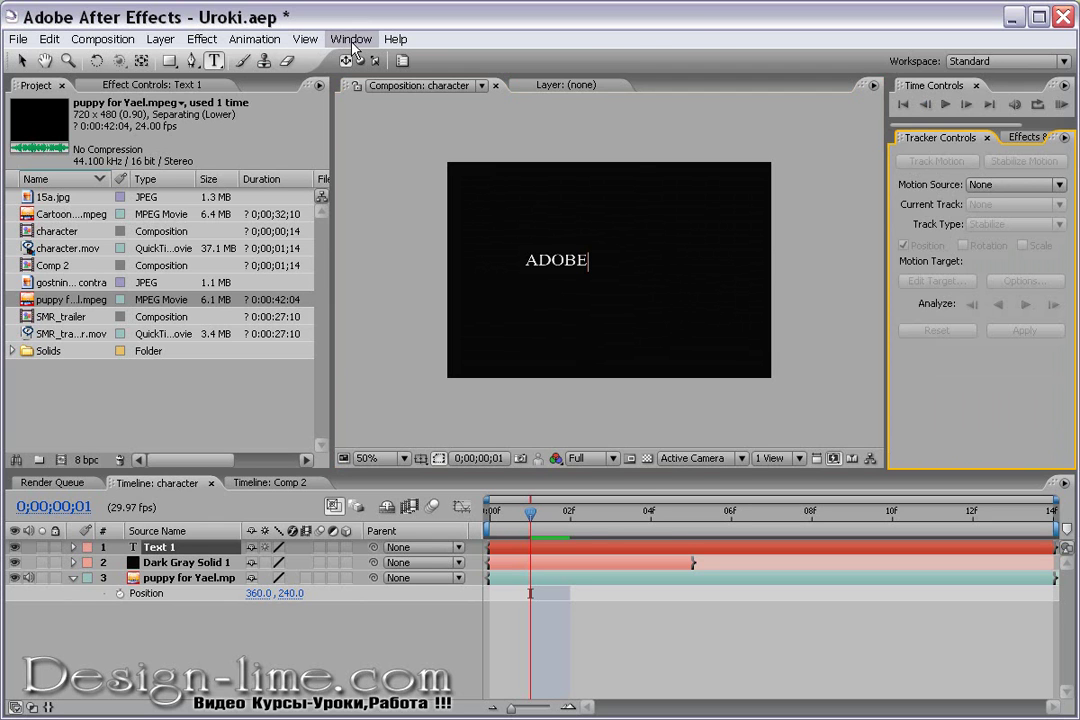
# Show the Character panel from the Window menu and select the ADOBE text and font name field.
pyautogui.click(351, 40)
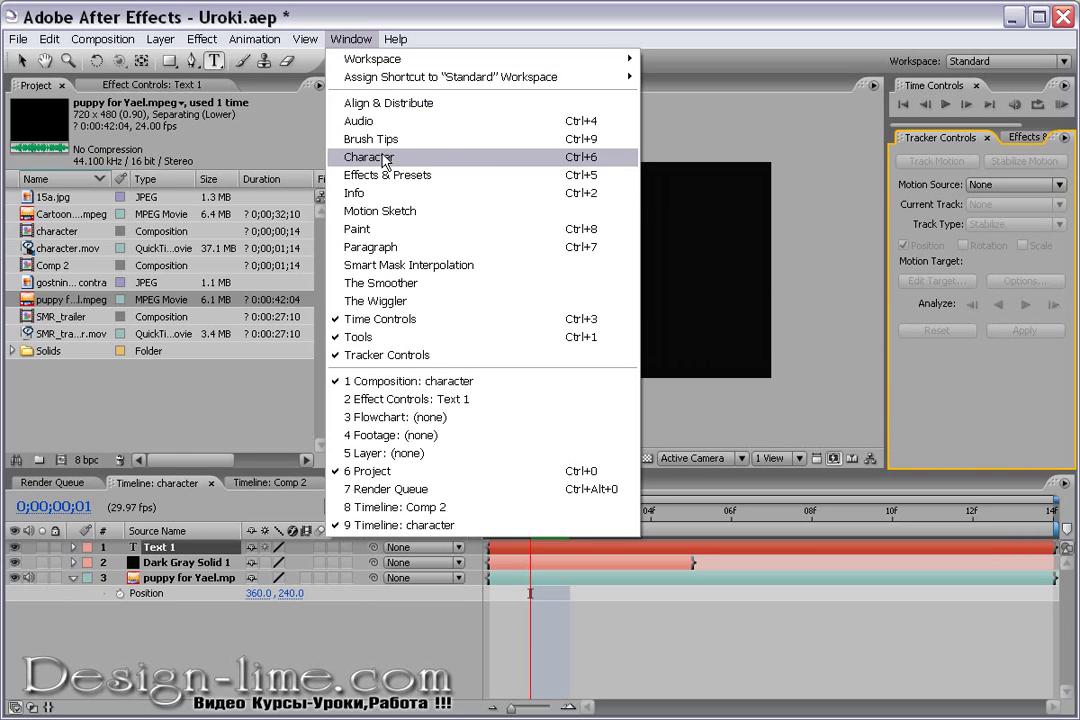
pyautogui.click(384, 160)
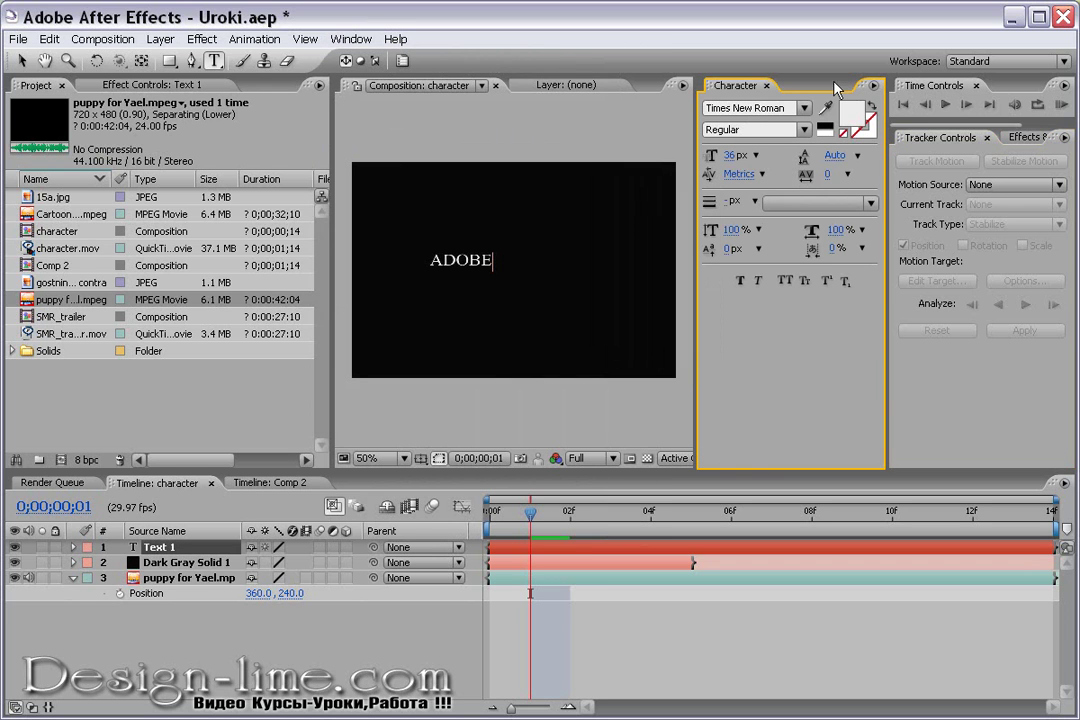
pyautogui.click(745, 108)
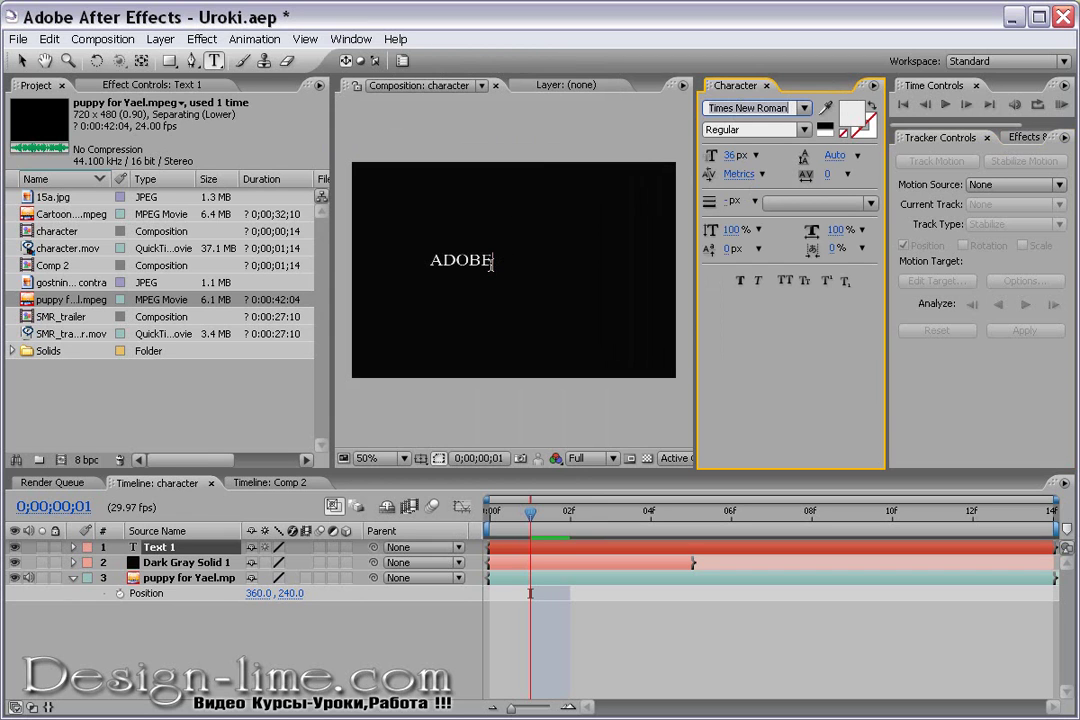
pyautogui.moveTo(492, 260); pyautogui.dragTo(429, 260)
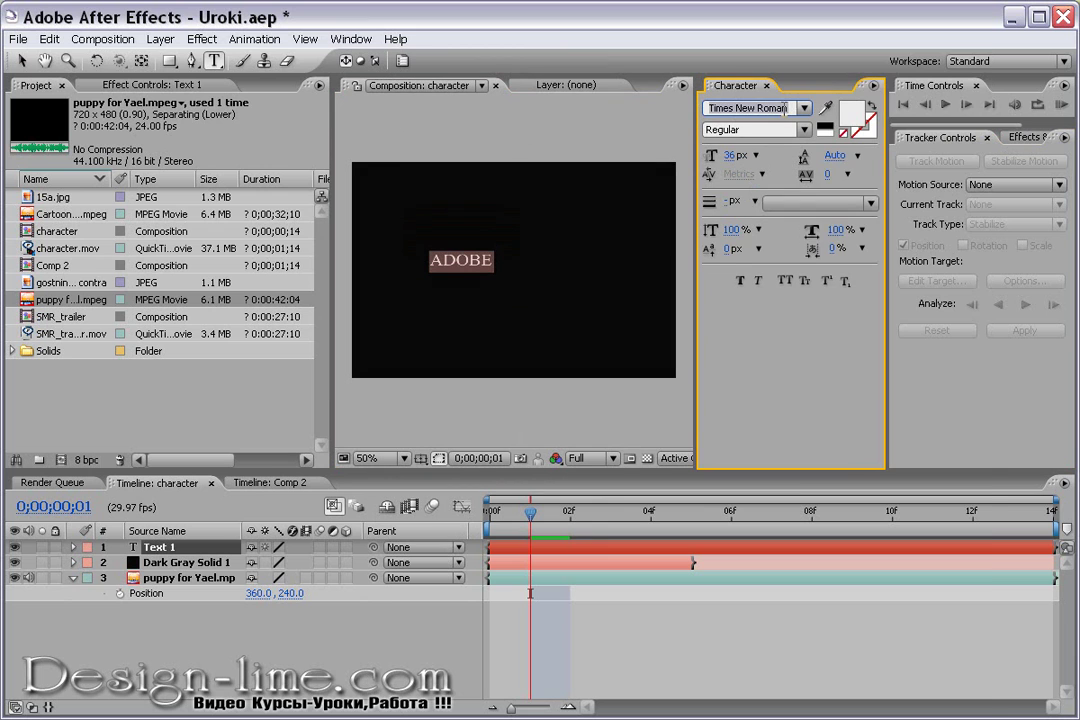
# Set the ADOBE font to Cooper Std Black.
pyautogui.click(804, 108)
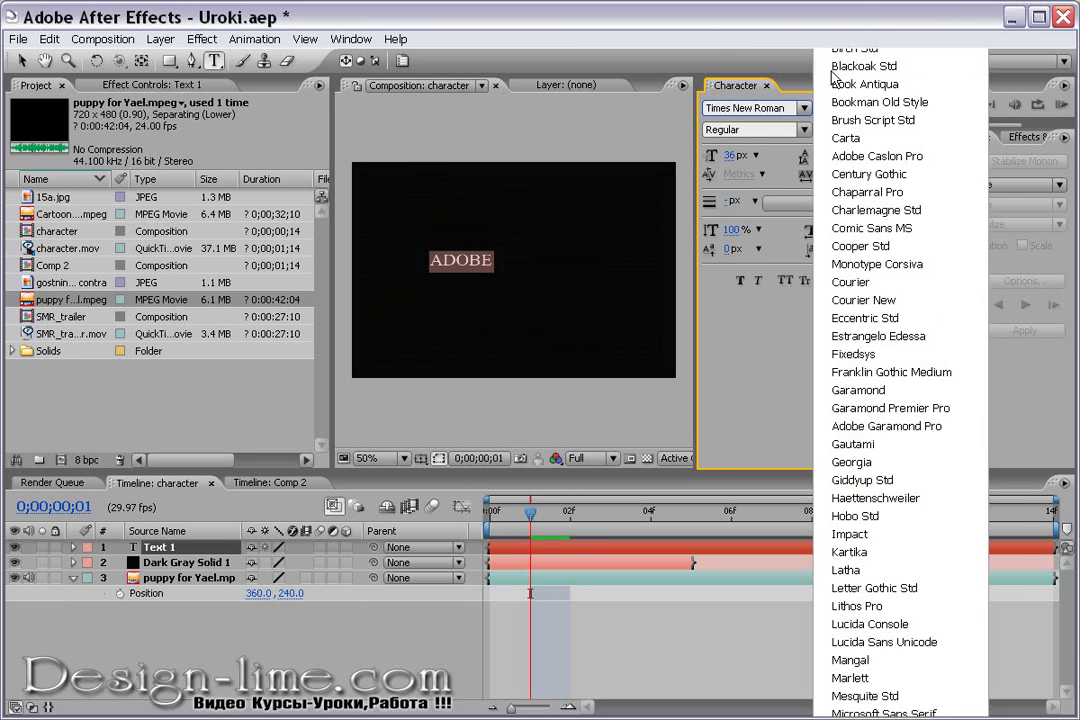
pyautogui.click(833, 66)
pyautogui.click(804, 109)
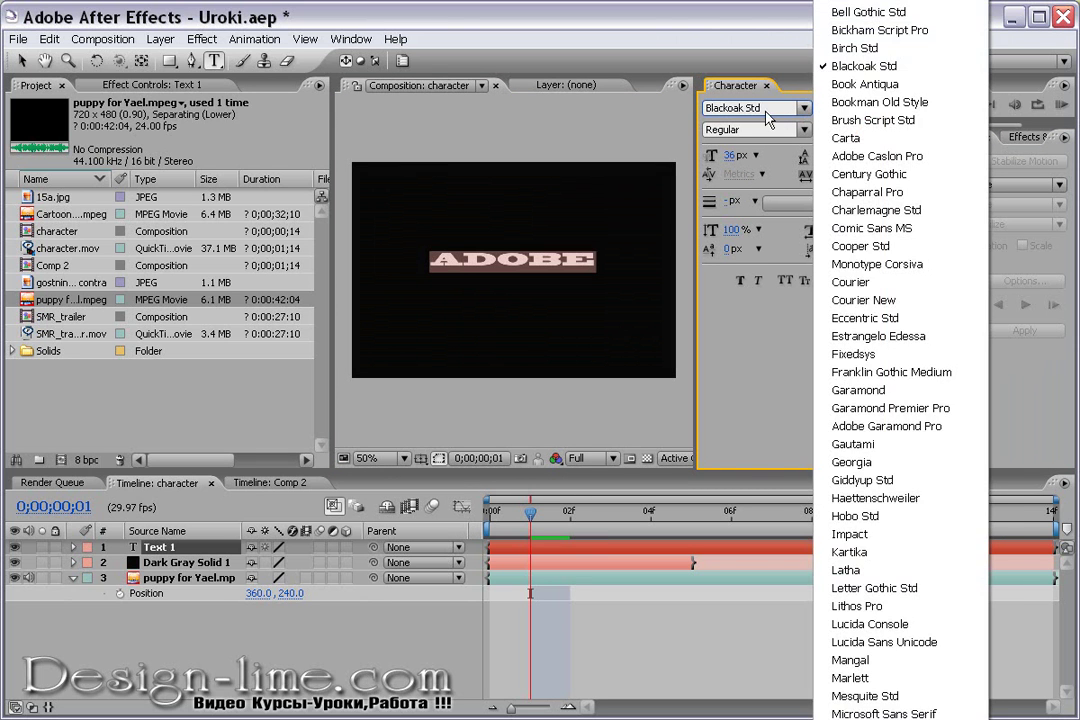
pyautogui.click(764, 108)
pyautogui.press('Down')
pyautogui.press('Down')
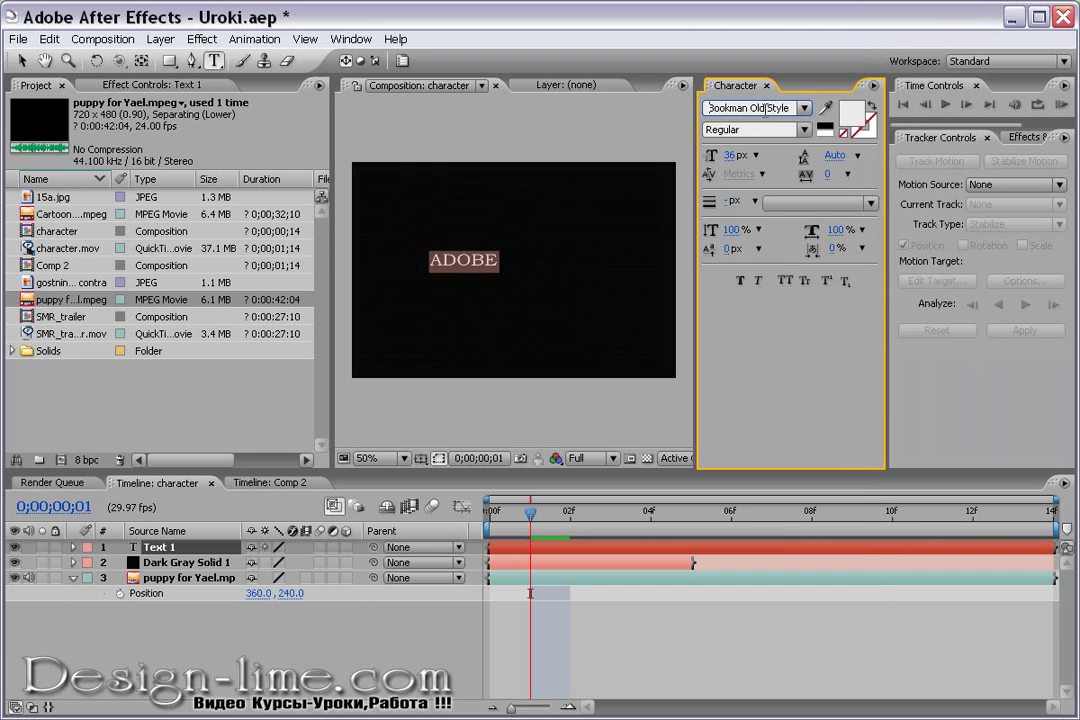
pyautogui.press('Down')
pyautogui.press('Down')
pyautogui.press('Down')
pyautogui.press('Down')
pyautogui.press('Down')
pyautogui.press('Down')
pyautogui.press('Down')
pyautogui.press('Down')
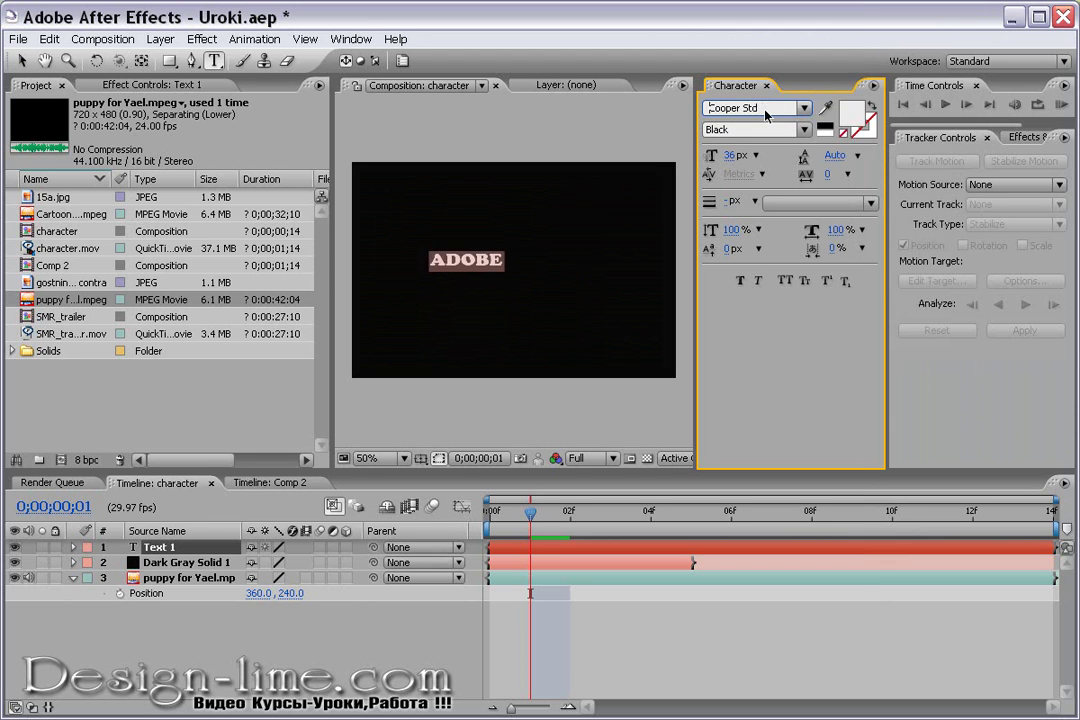
pyautogui.write('Monotype Corsiva')
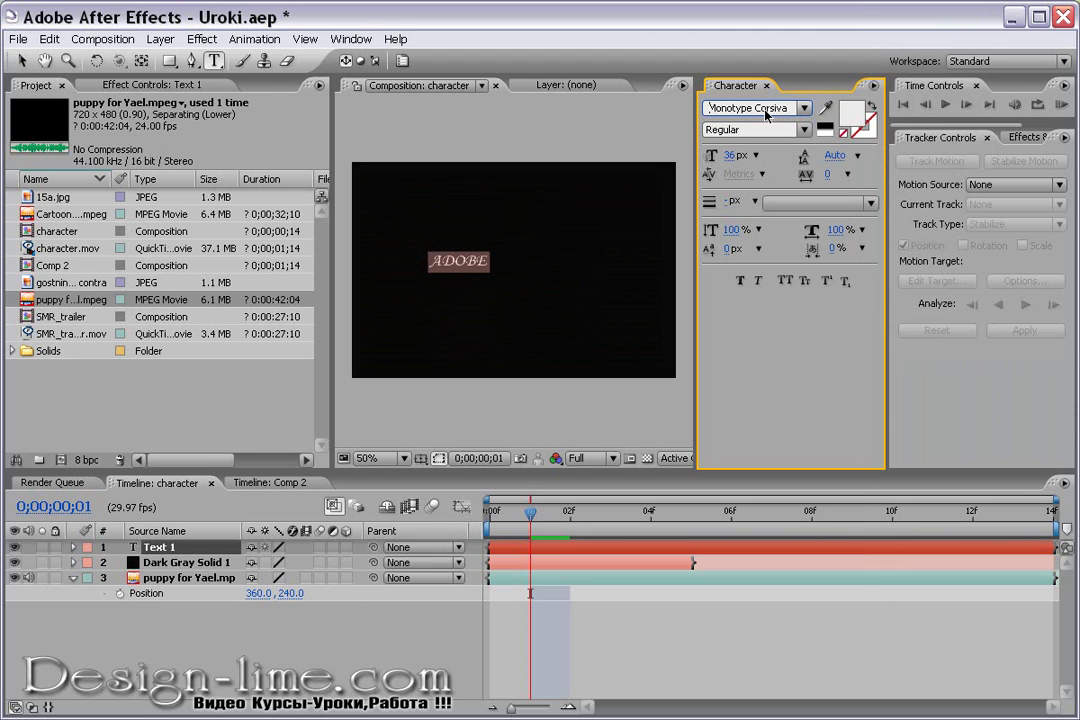
pyautogui.write('Cooper Std')
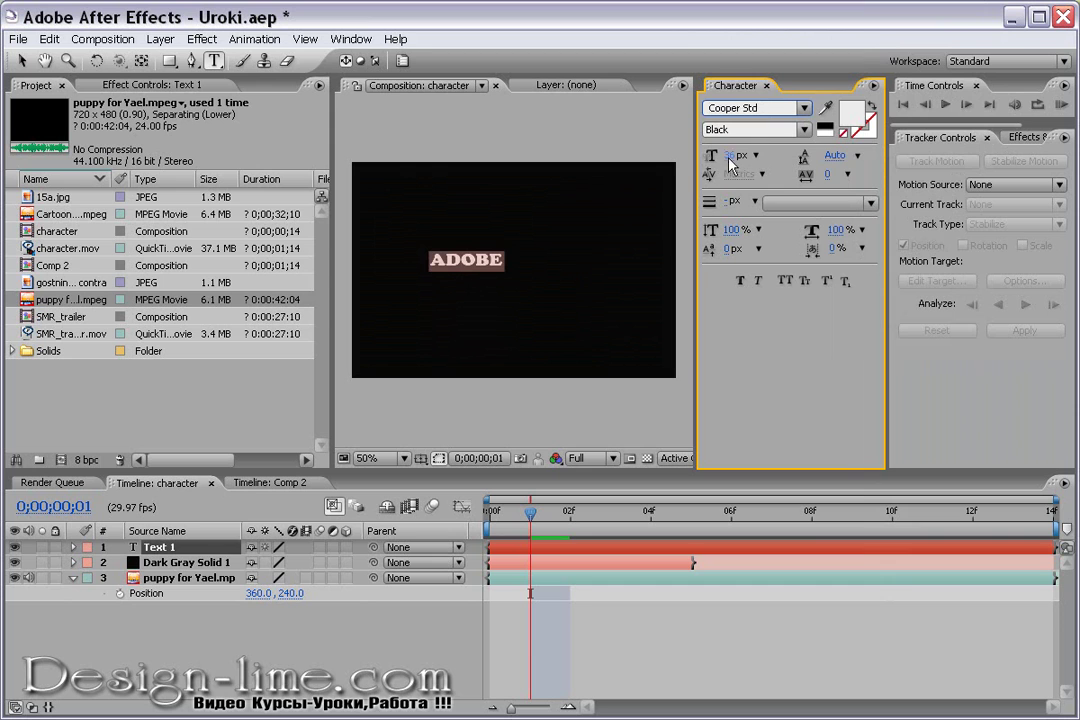
pyautogui.click(805, 130)
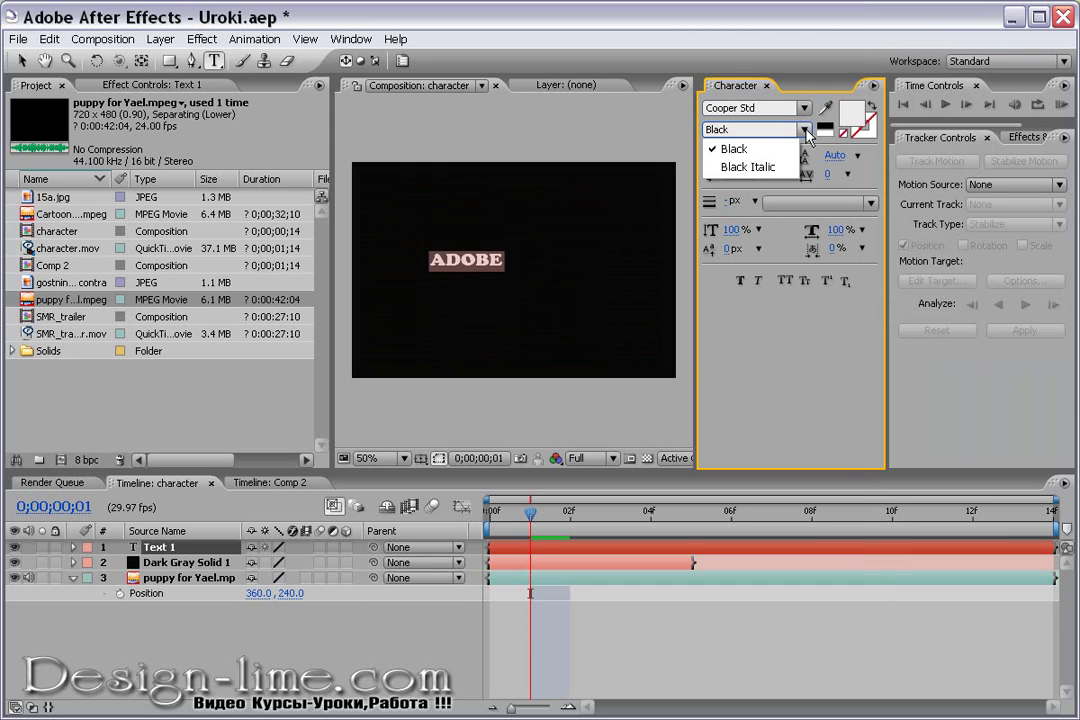
pyautogui.click(805, 131)
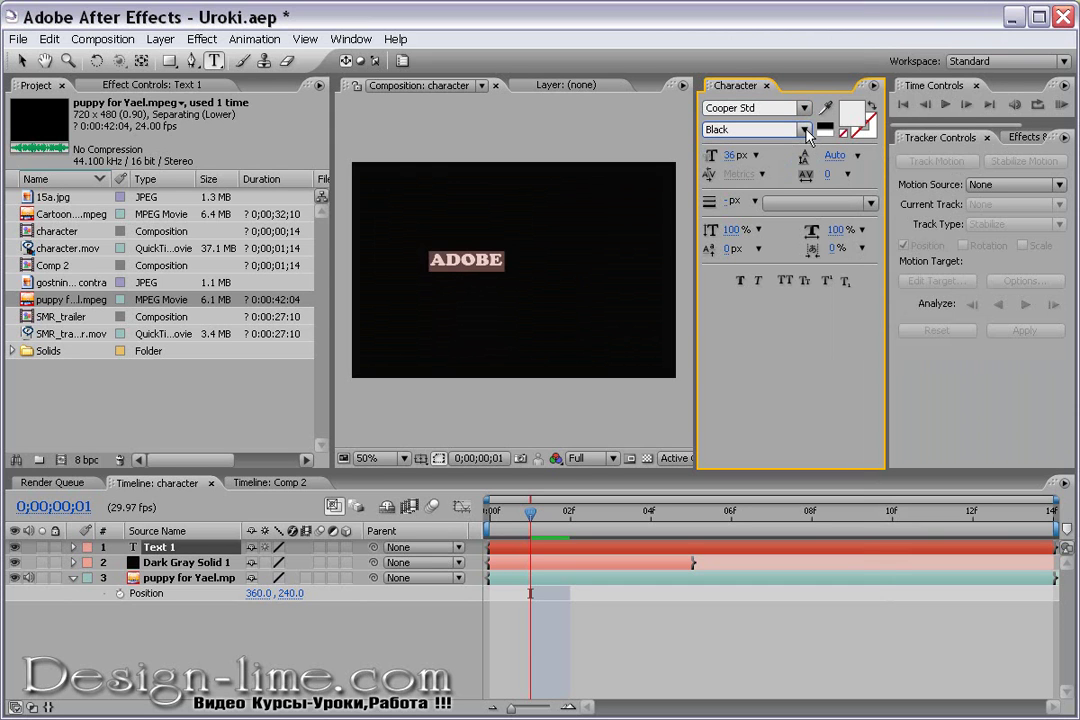
# Give ADOBE a dark red 890303 stroke.
pyautogui.click(871, 105)
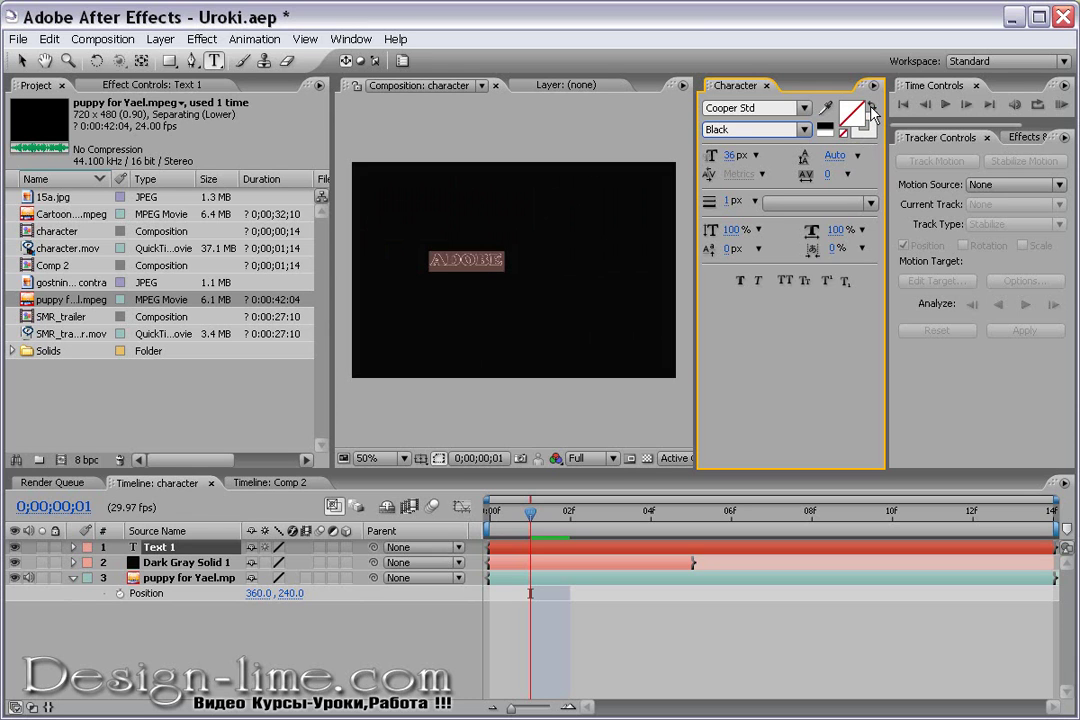
pyautogui.click(871, 105)
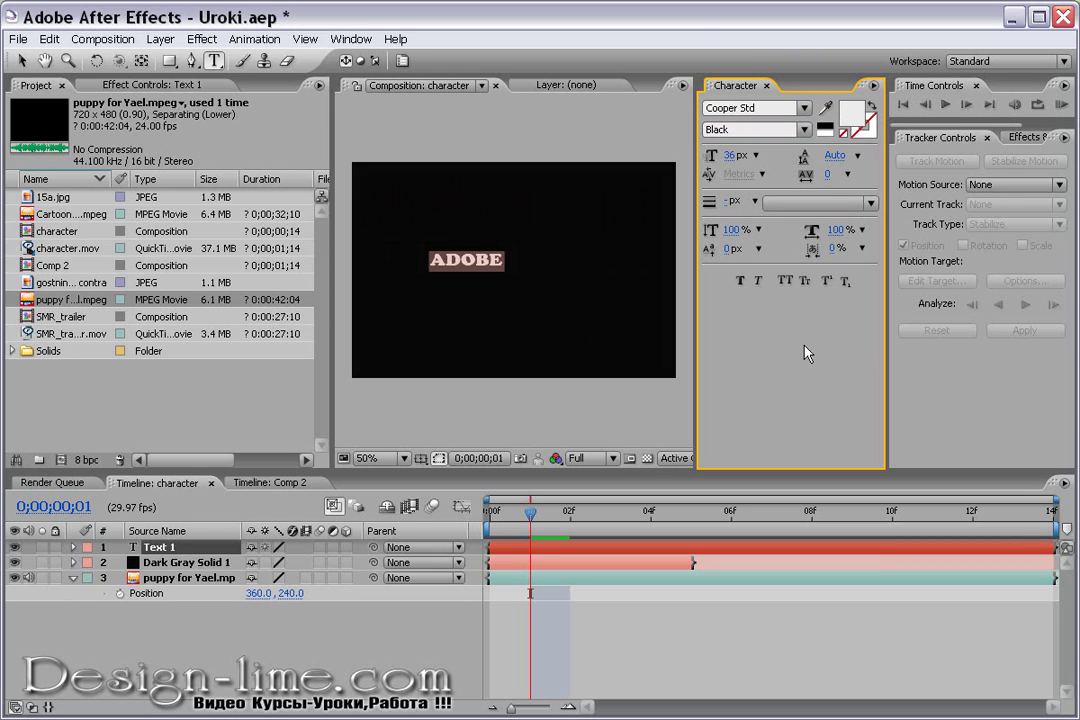
pyautogui.click(875, 107)
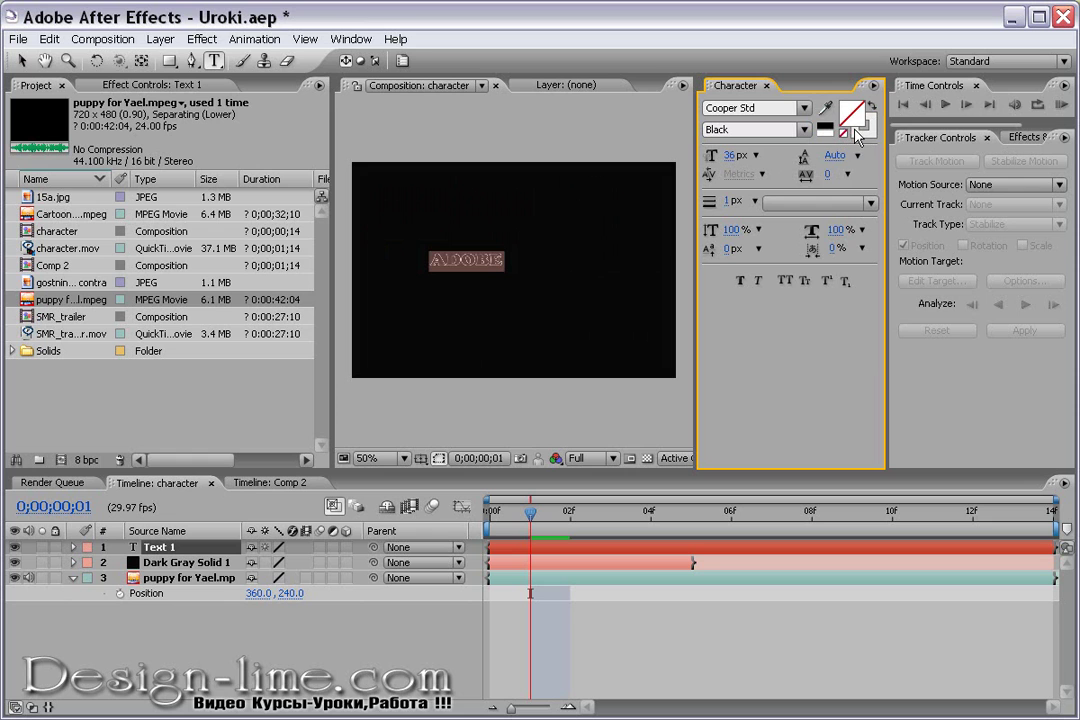
pyautogui.click(861, 125)
pyautogui.click(861, 128)
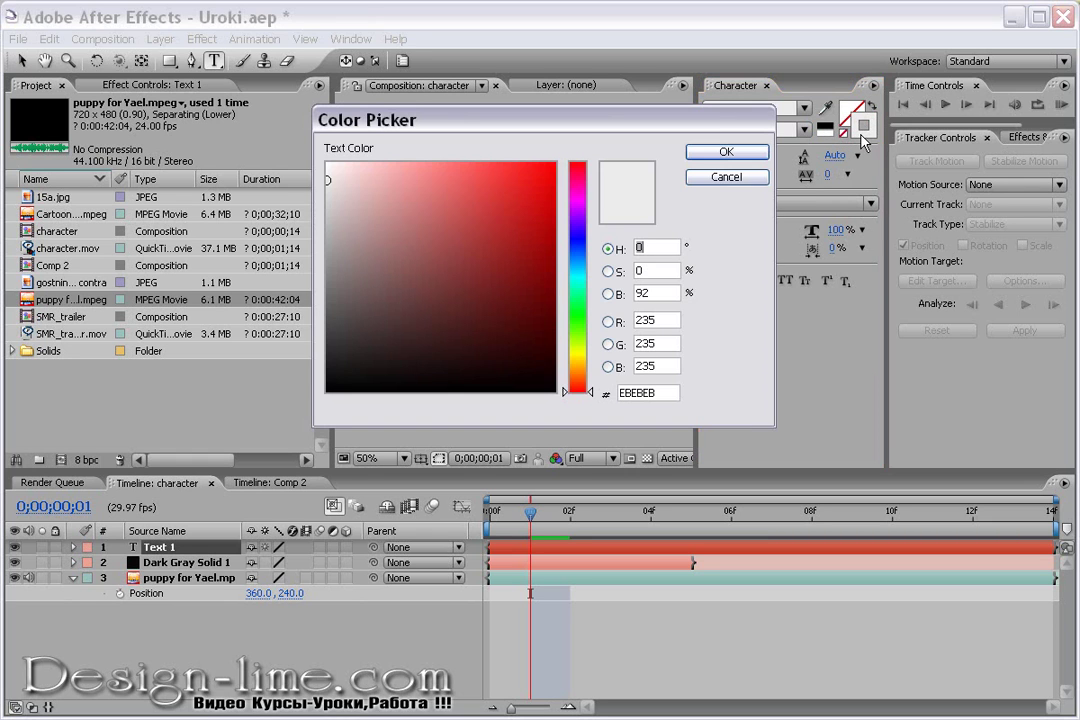
pyautogui.moveTo(500, 238); pyautogui.dragTo(551, 269)
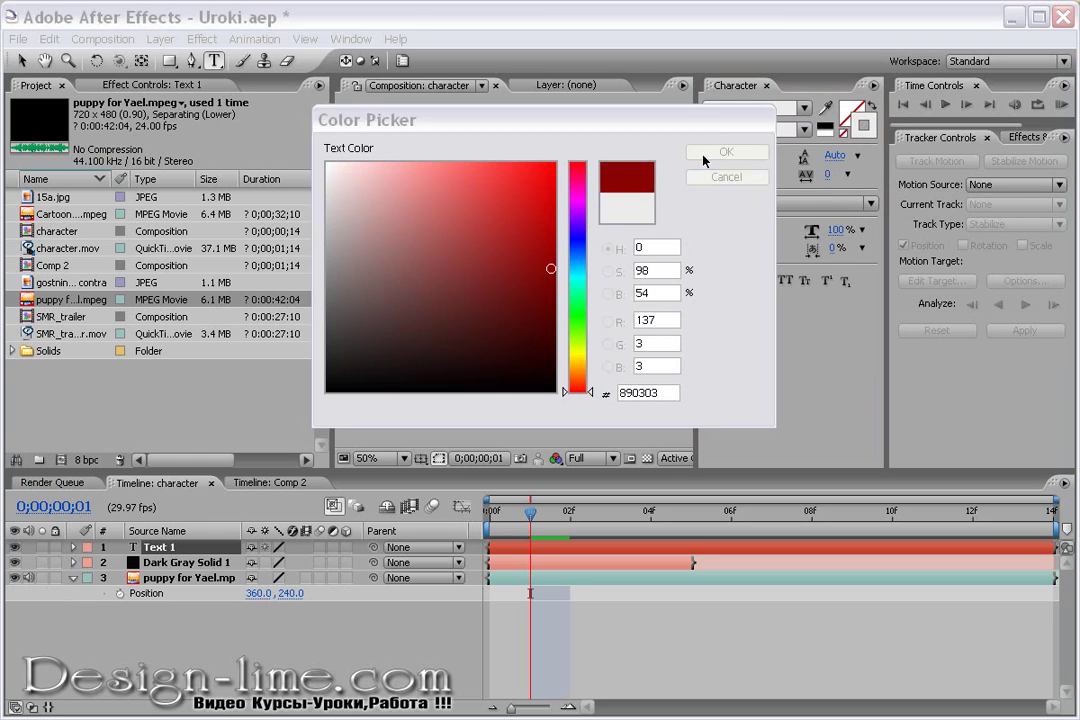
pyautogui.click(720, 152)
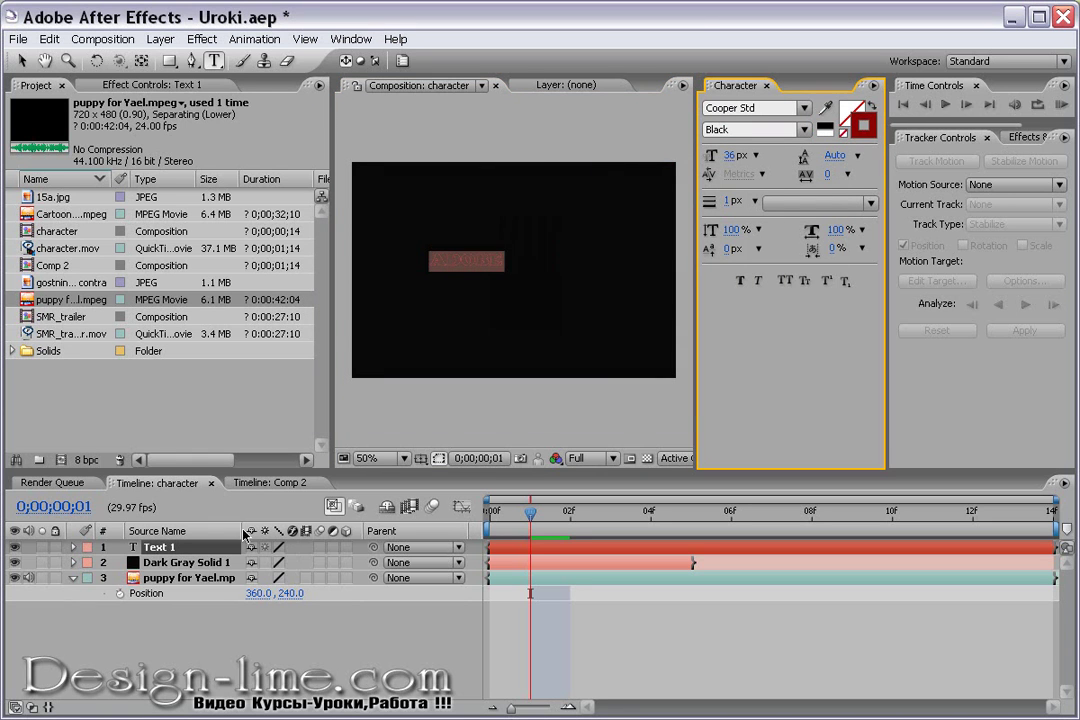
pyautogui.click(188, 470)
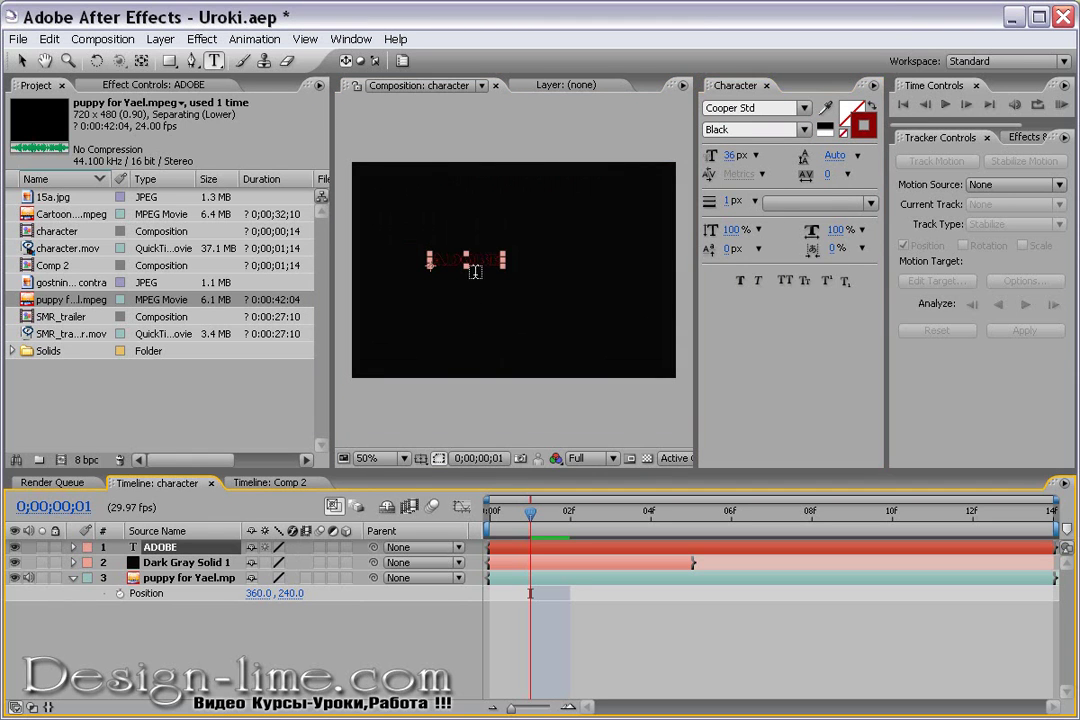
# Fill ADOBE with dark green 184308, keeping the red outline.
pyautogui.scroll(1, 472, 270)
pyautogui.scroll(1, 475, 266)
pyautogui.moveTo(476, 267); pyautogui.dragTo(655, 326)
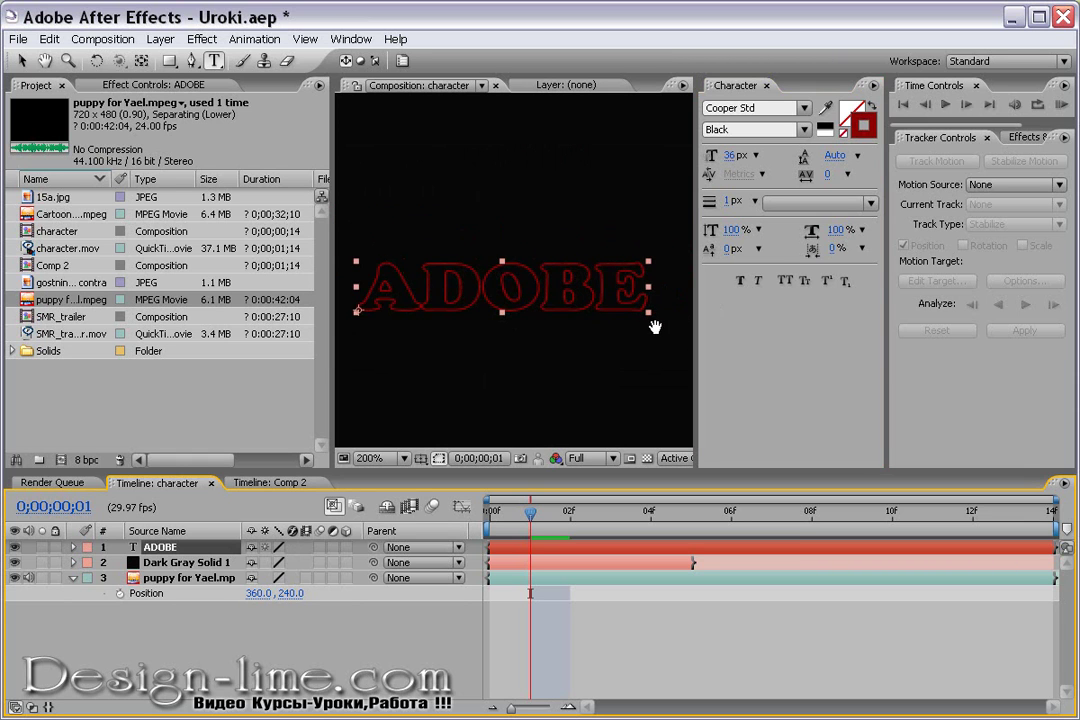
pyautogui.press('h')
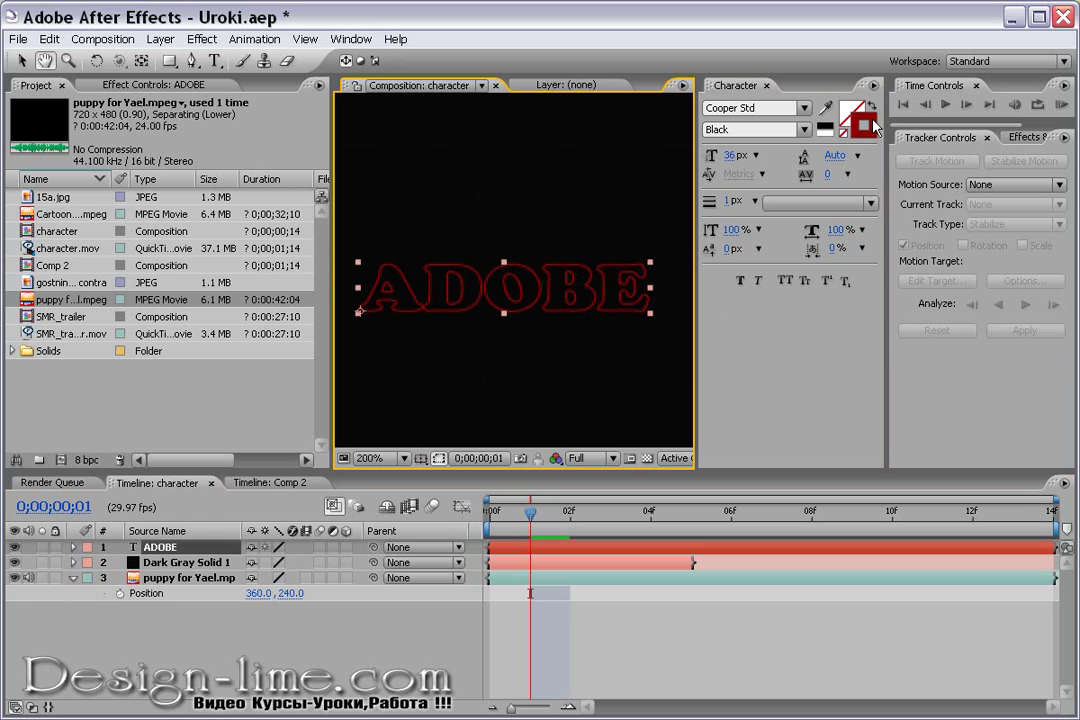
pyautogui.click(872, 106)
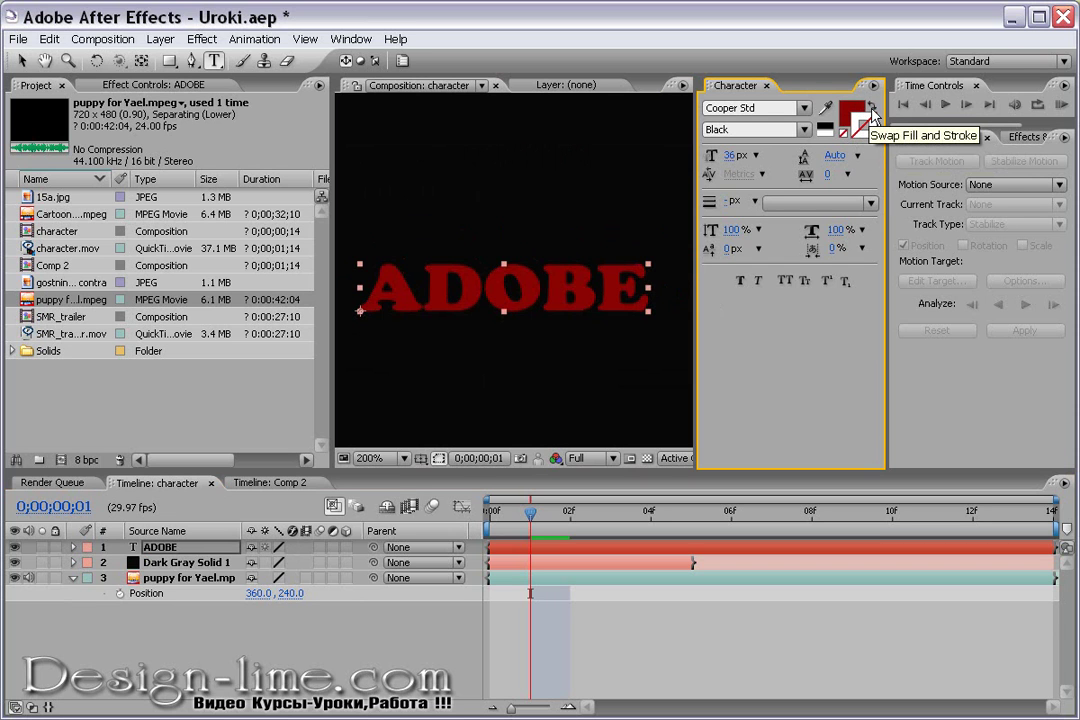
pyautogui.click(872, 108)
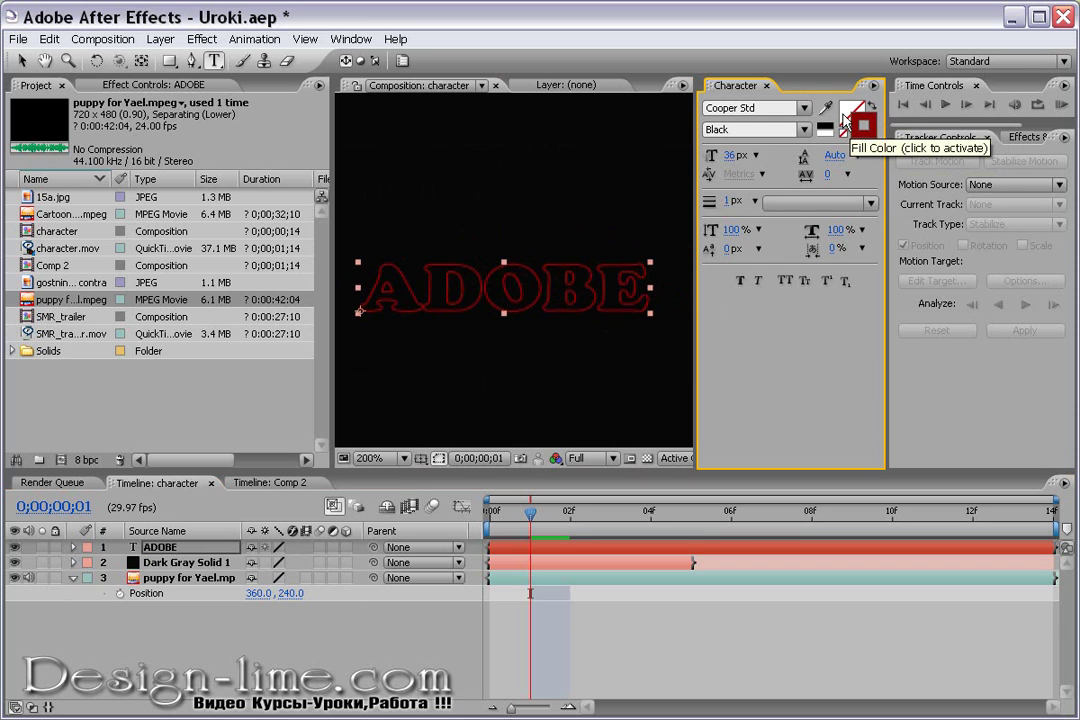
pyautogui.click(847, 118)
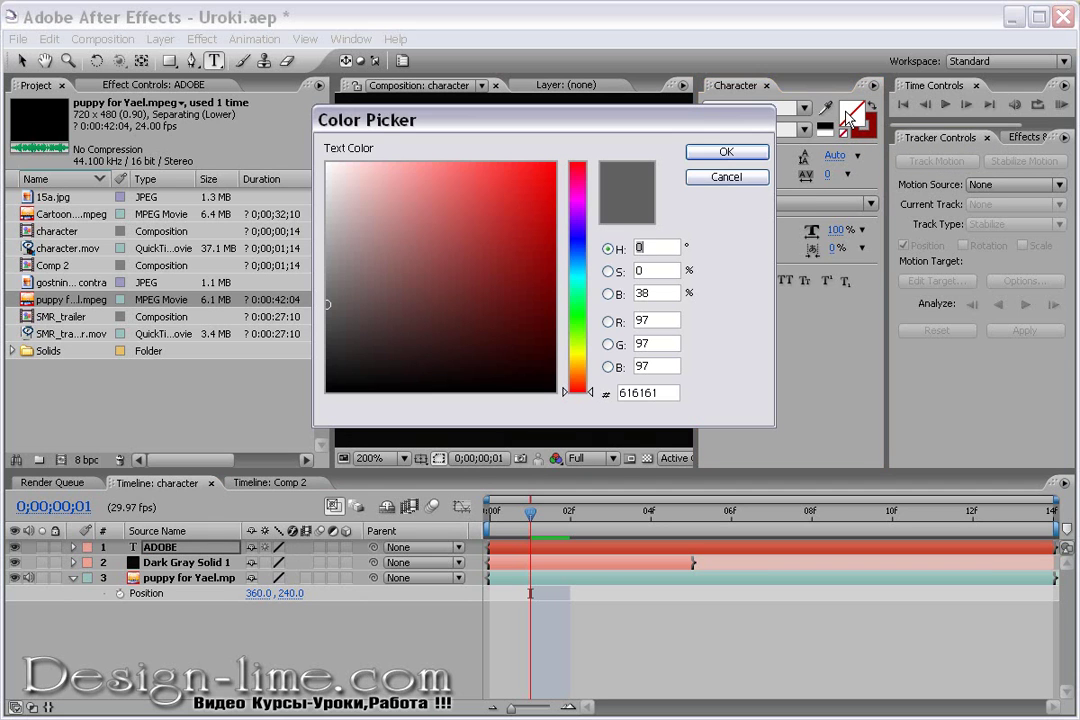
pyautogui.click(577, 326)
pyautogui.click(529, 331)
pyautogui.click(530, 340)
pyautogui.click(726, 152)
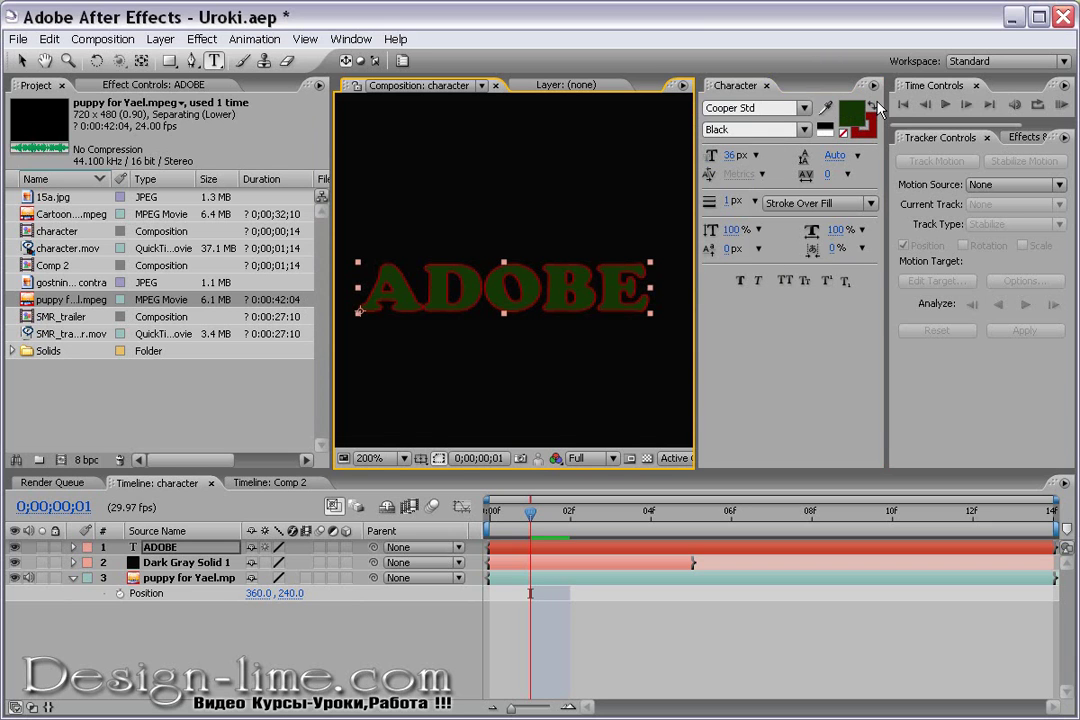
# Enlarge ADOBE to 34 px with 191% vertical and 181% horizontal scale.
pyautogui.moveTo(729, 156)
pyautogui.mouseDown()
pyautogui.moveTo(750, 155)
pyautogui.moveTo(738, 159)
pyautogui.mouseUp()
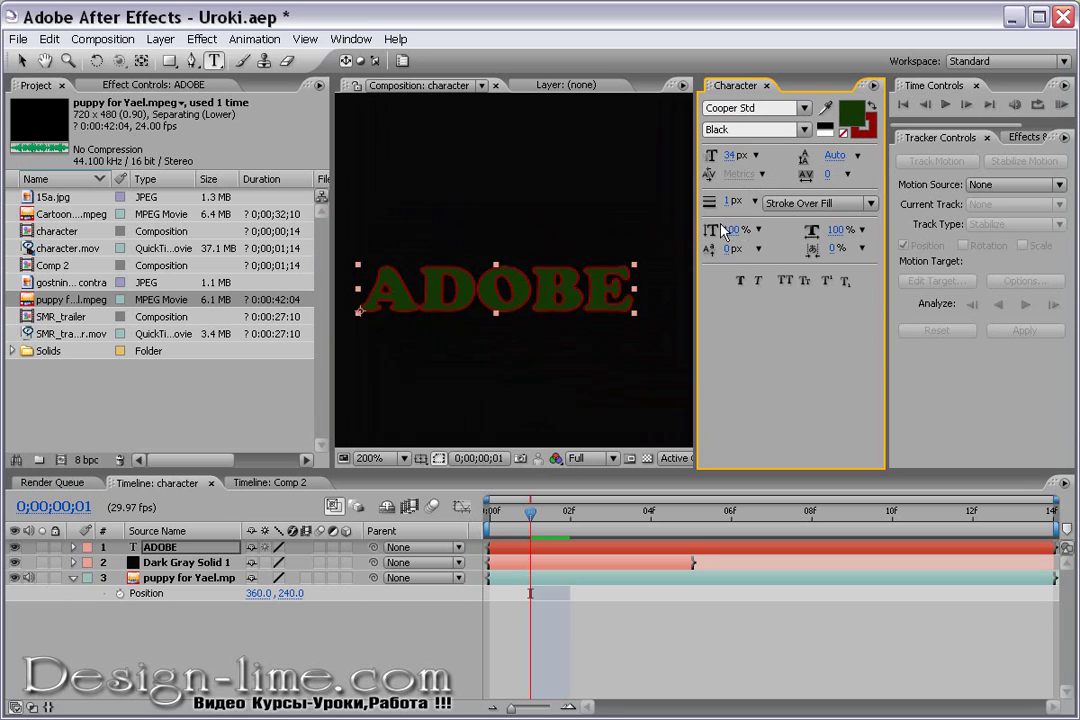
pyautogui.moveTo(731, 230); pyautogui.dragTo(840, 232)
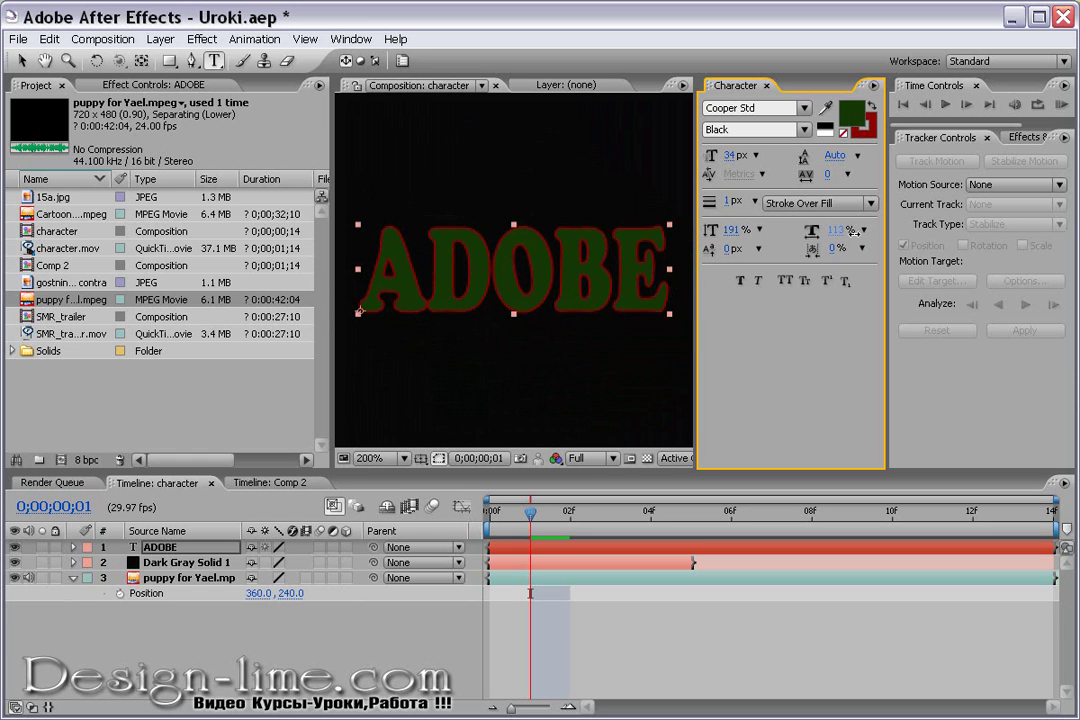
pyautogui.press(',')
pyautogui.press(',')
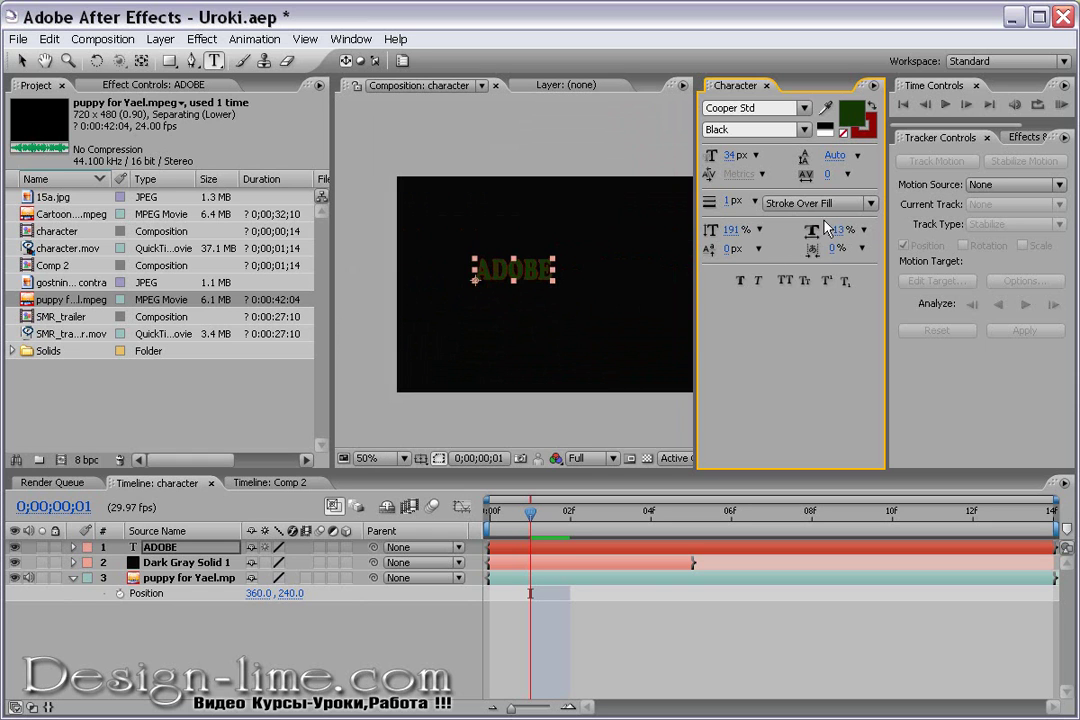
pyautogui.moveTo(838, 233); pyautogui.dragTo(899, 236)
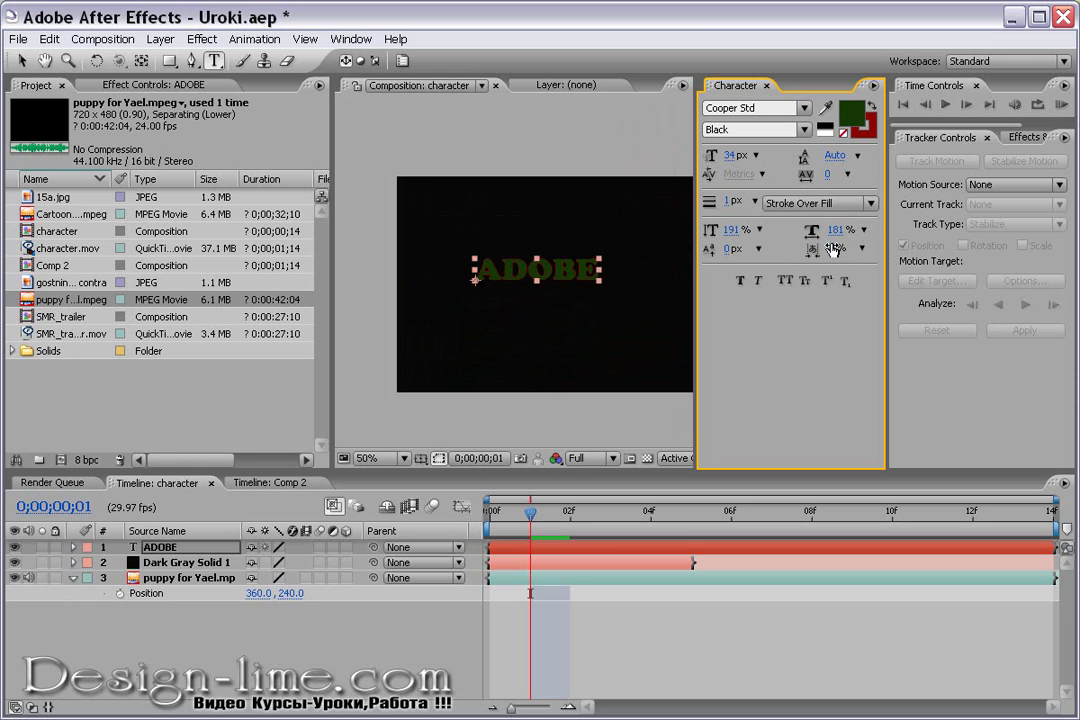
# Reset baseline shift and tsume to 0 and widen the tracking to 247.
pyautogui.moveTo(662, 265); pyautogui.dragTo(822, 255)
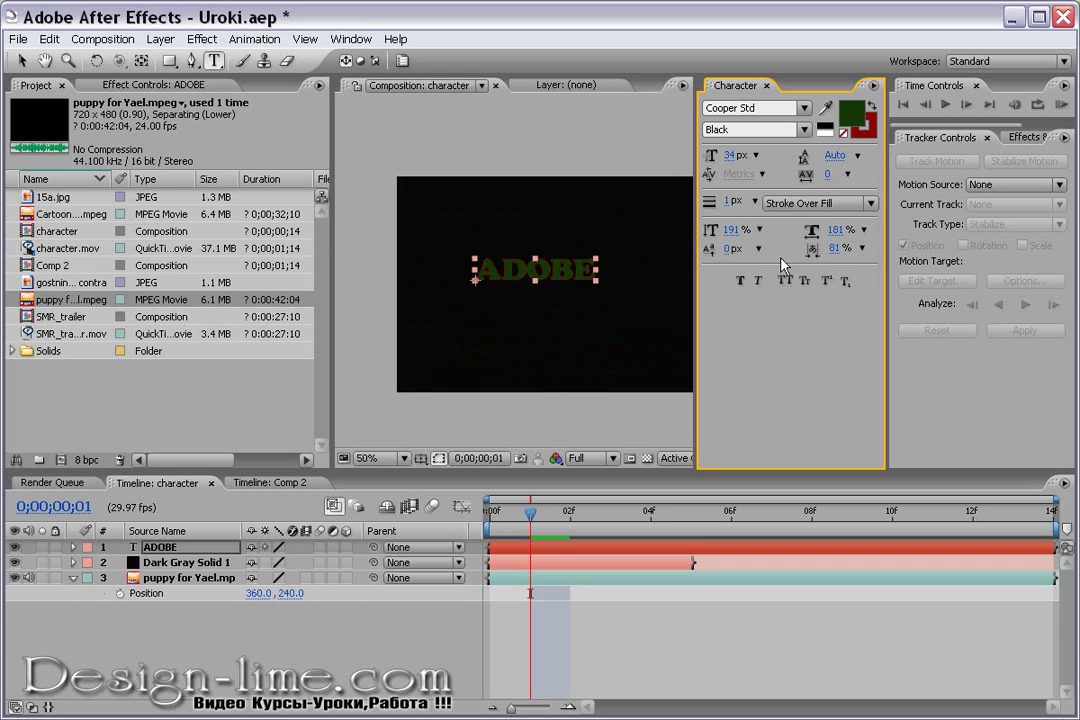
pyautogui.moveTo(726, 248); pyautogui.dragTo(778, 242)
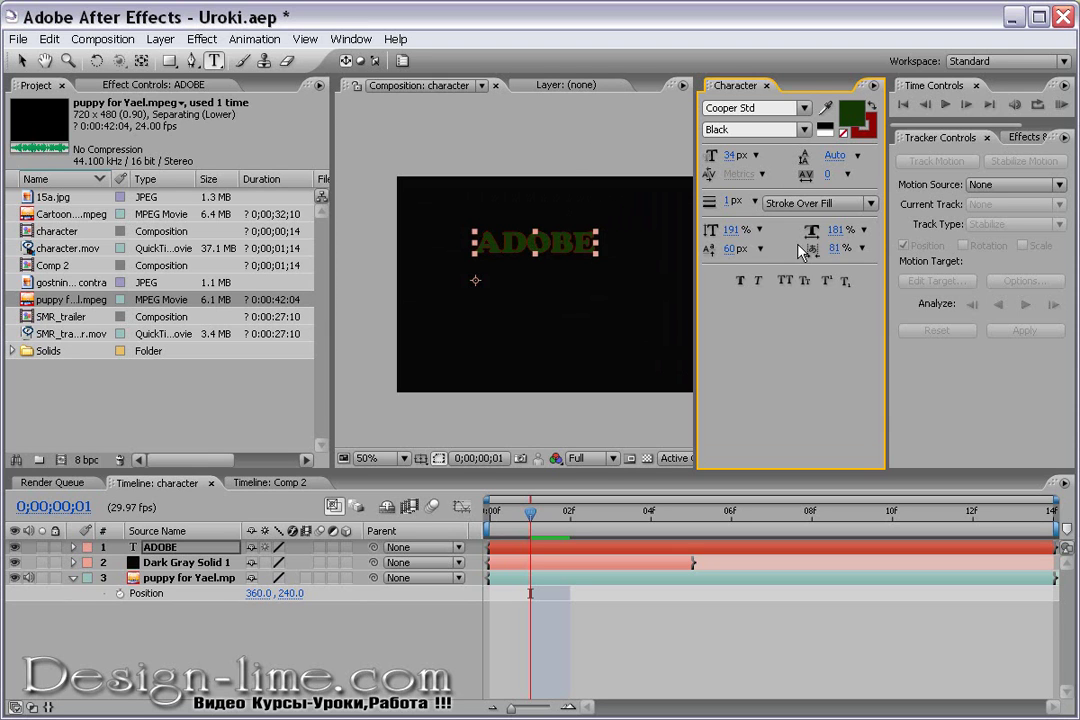
pyautogui.click(731, 248)
pyautogui.write('0')
pyautogui.press('Return')
pyautogui.click(836, 248)
pyautogui.write('0')
pyautogui.press('Return')
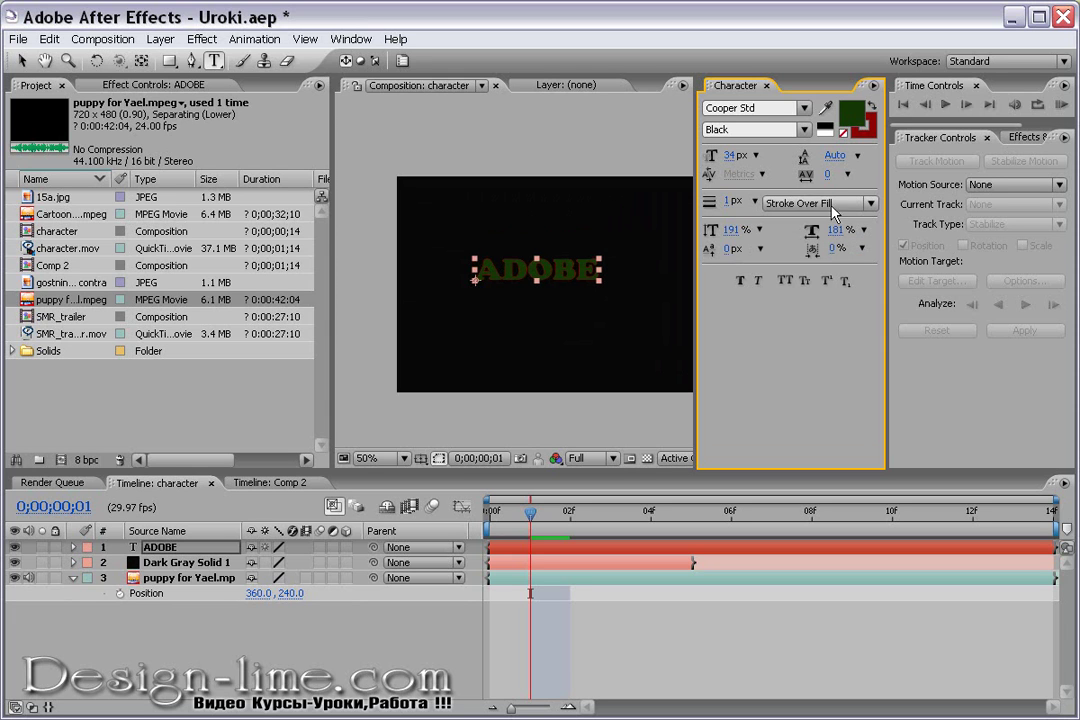
pyautogui.moveTo(809, 177)
pyautogui.mouseDown()
pyautogui.moveTo(1060, 183)
pyautogui.moveTo(990, 183)
pyautogui.mouseUp()
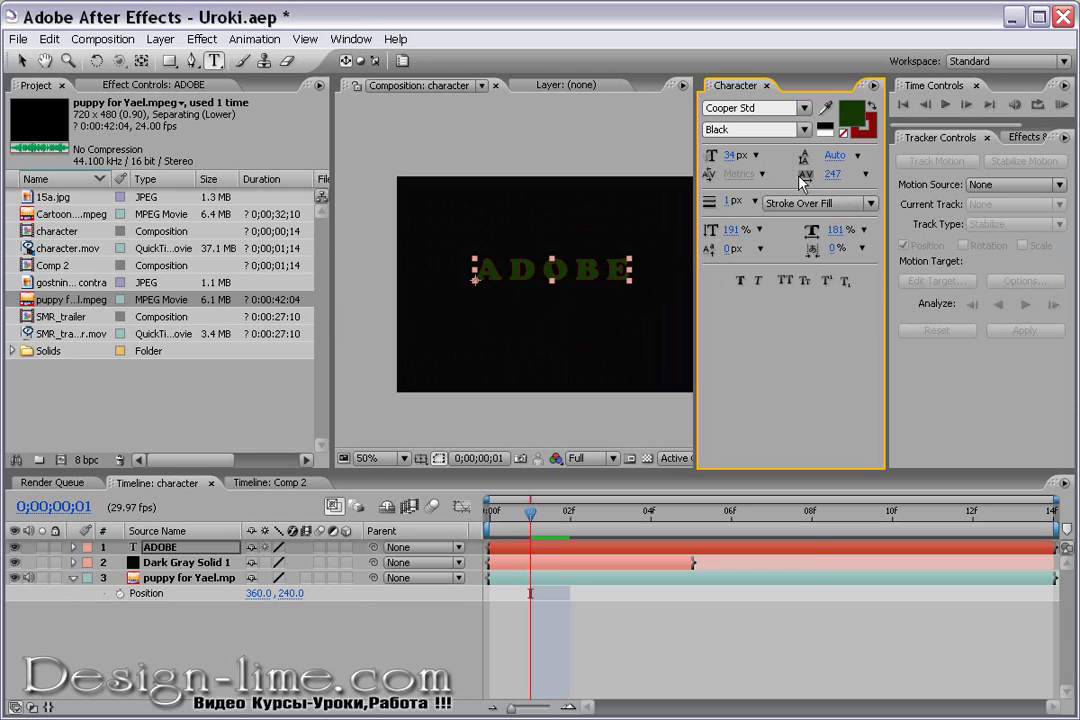
# Change the ADOBE fill to white FFFFFF, keeping tsume at 0%.
pyautogui.click(858, 110)
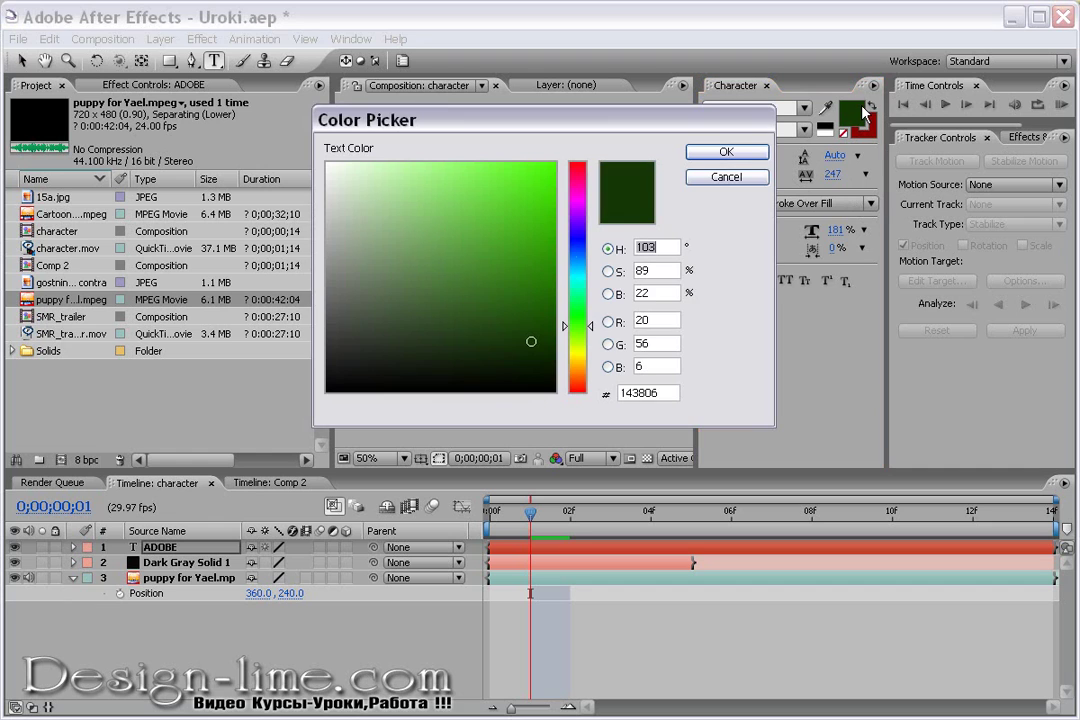
pyautogui.click(328, 163)
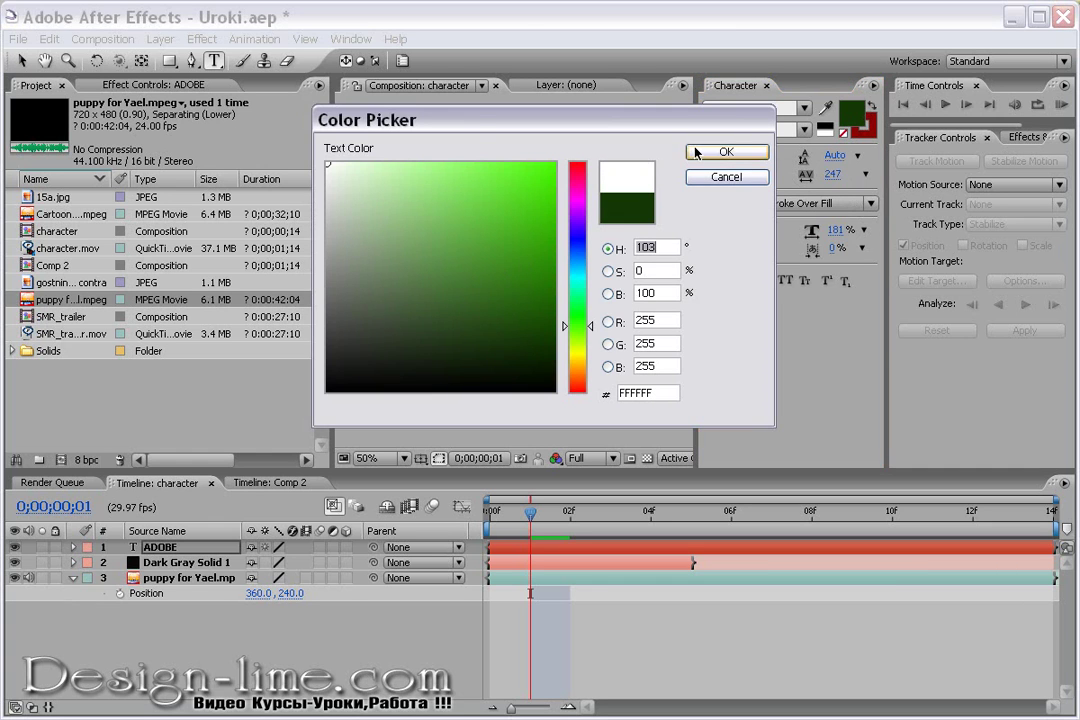
pyautogui.click(697, 152)
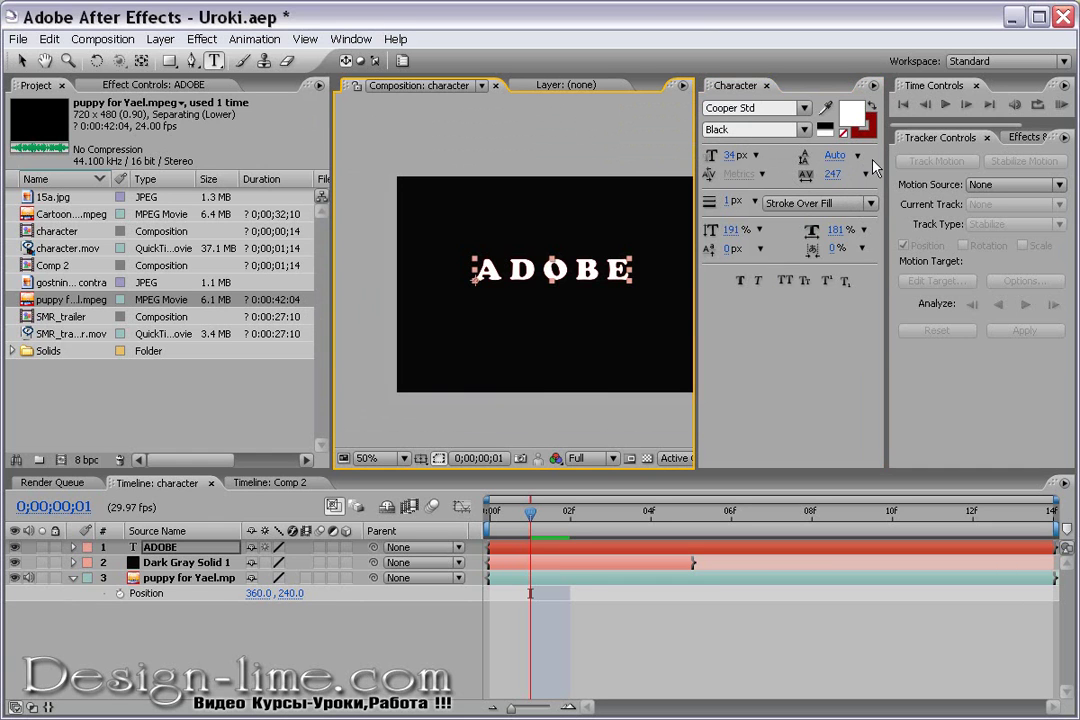
pyautogui.click(870, 130)
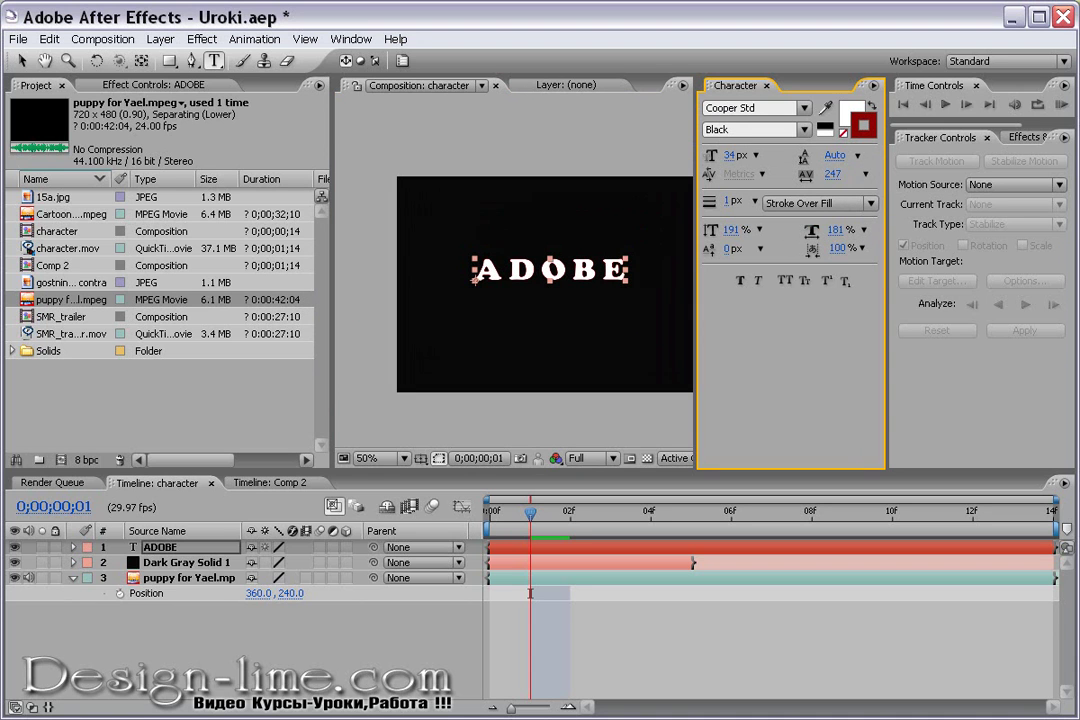
pyautogui.moveTo(833, 248); pyautogui.dragTo(918, 260)
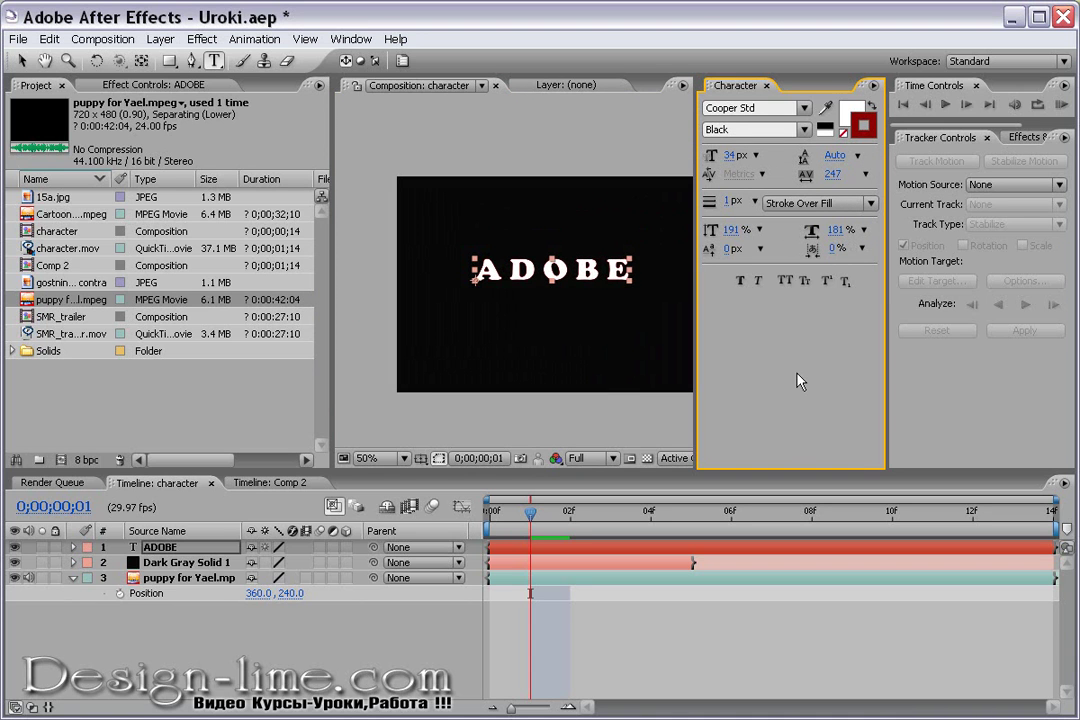
# Try the Character panel text styles, ending with ADOBE in superscript and faux italic off.
pyautogui.click(757, 281)
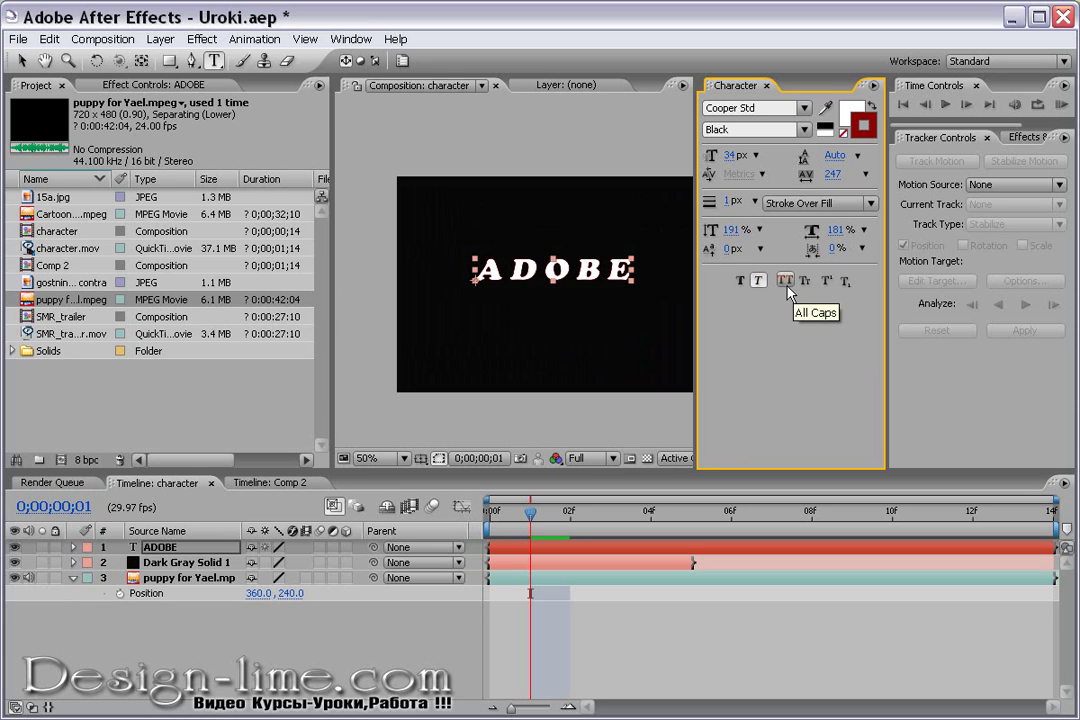
pyautogui.click(786, 285)
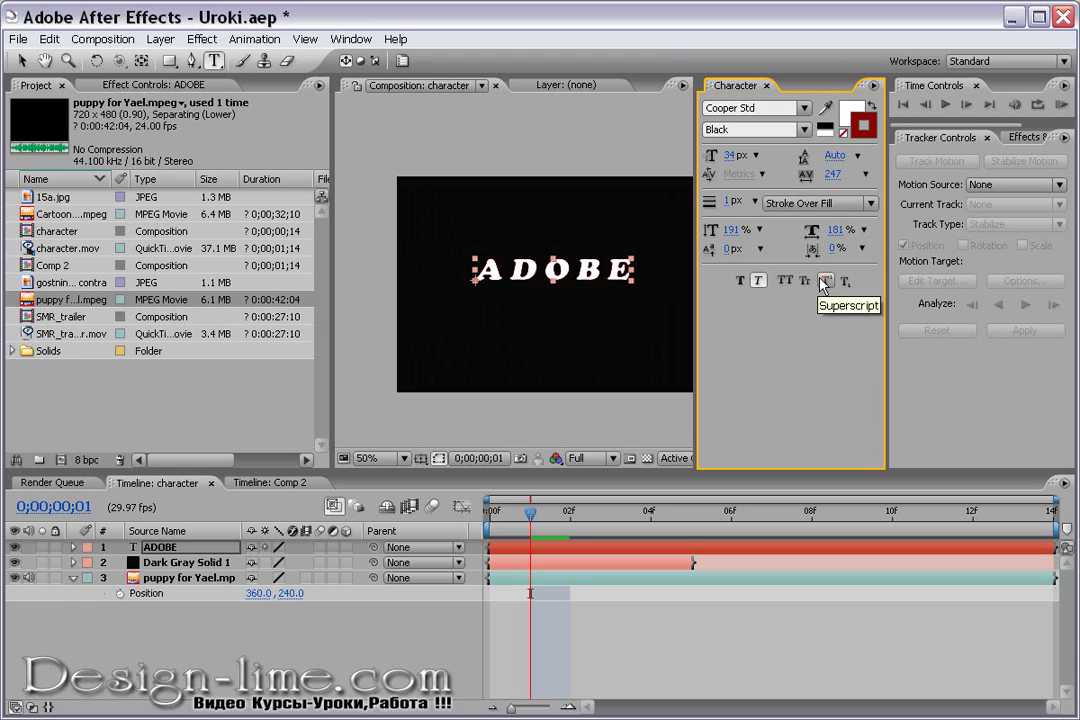
pyautogui.click(758, 280)
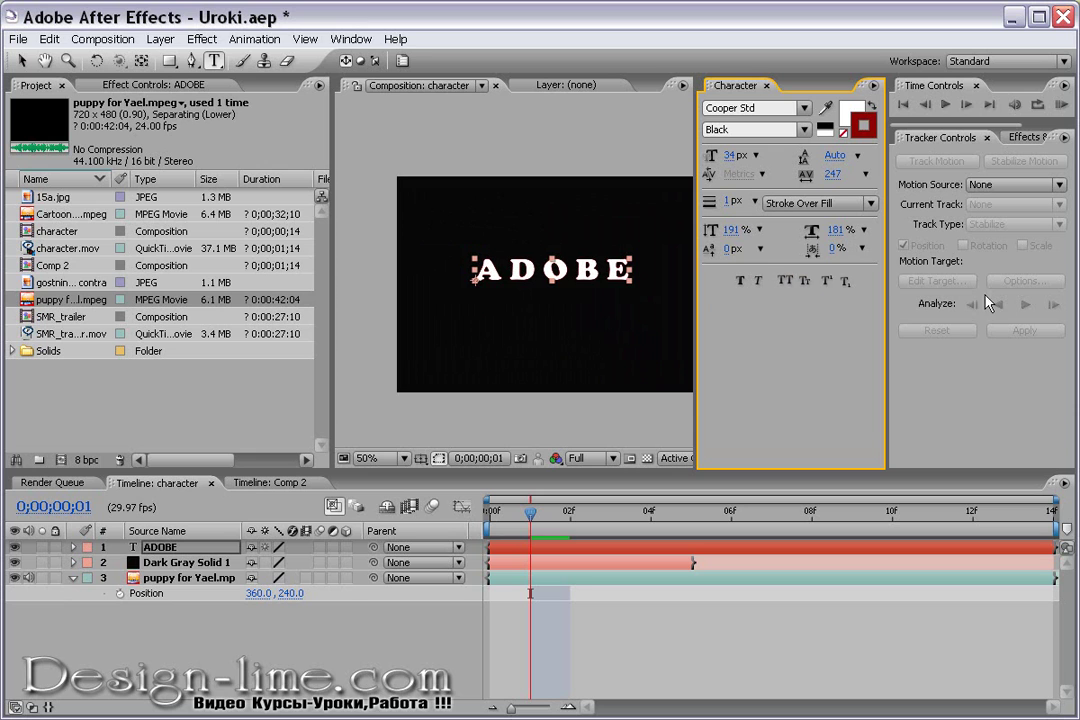
pyautogui.click(826, 281)
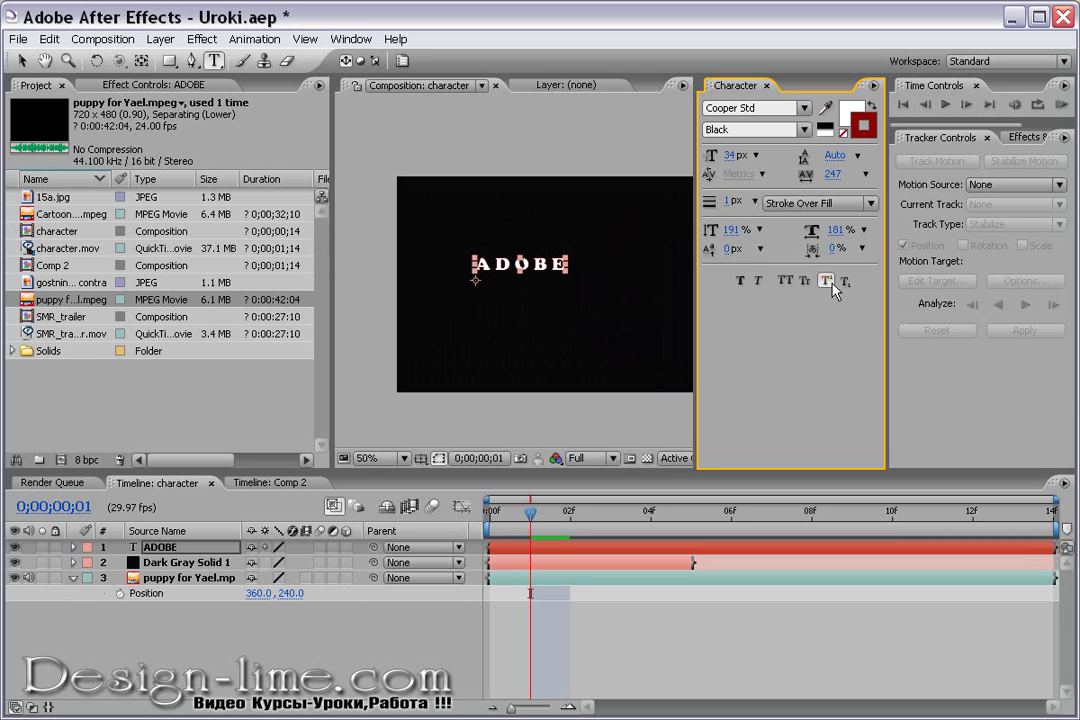
pyautogui.click(842, 281)
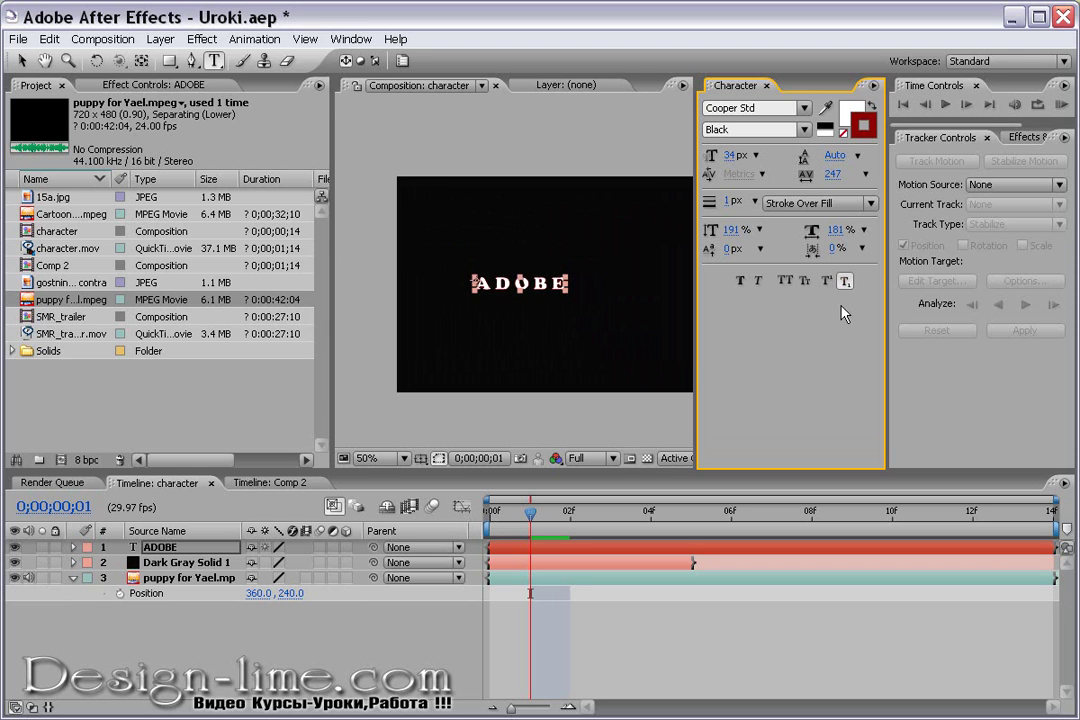
pyautogui.click(826, 281)
pyautogui.click(844, 284)
pyautogui.click(827, 284)
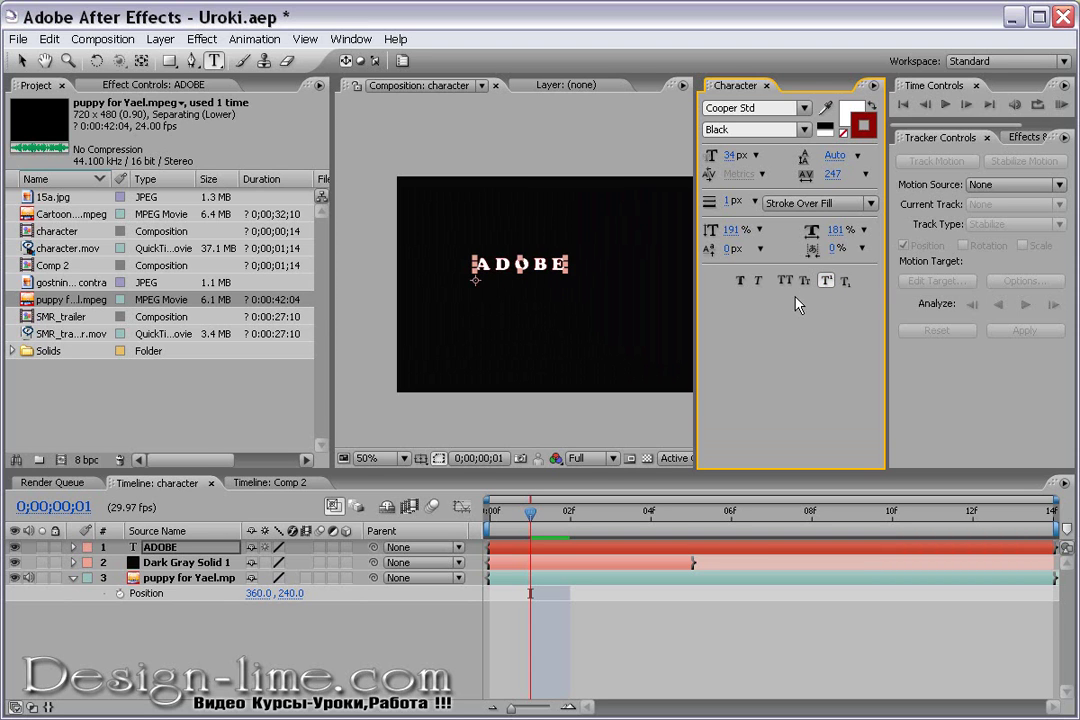
pyautogui.click(323, 655)
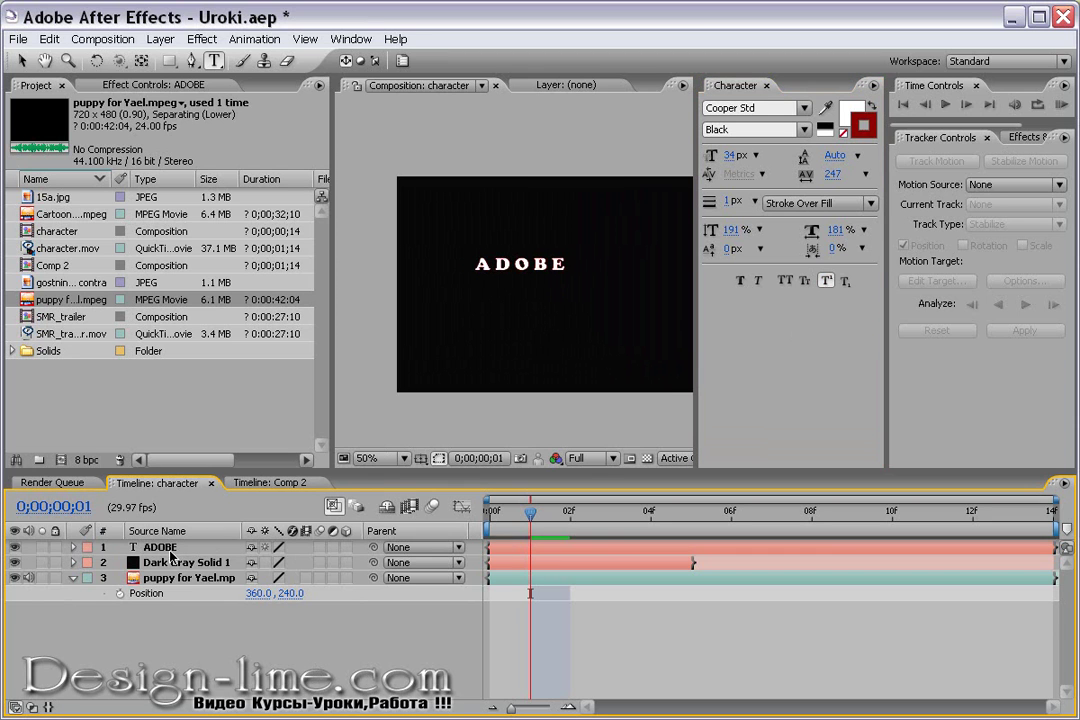
# Hide the Dark Gray Solid 1 layer so the puppy appears over pale blue.
pyautogui.click(226, 549)
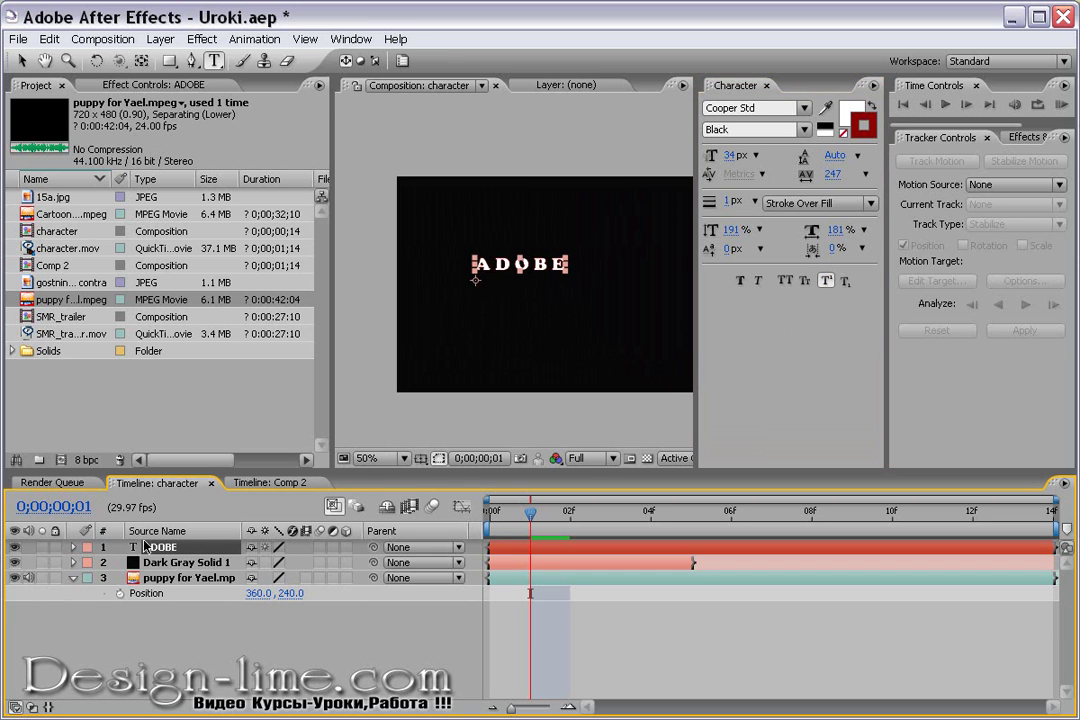
pyautogui.click(14, 562)
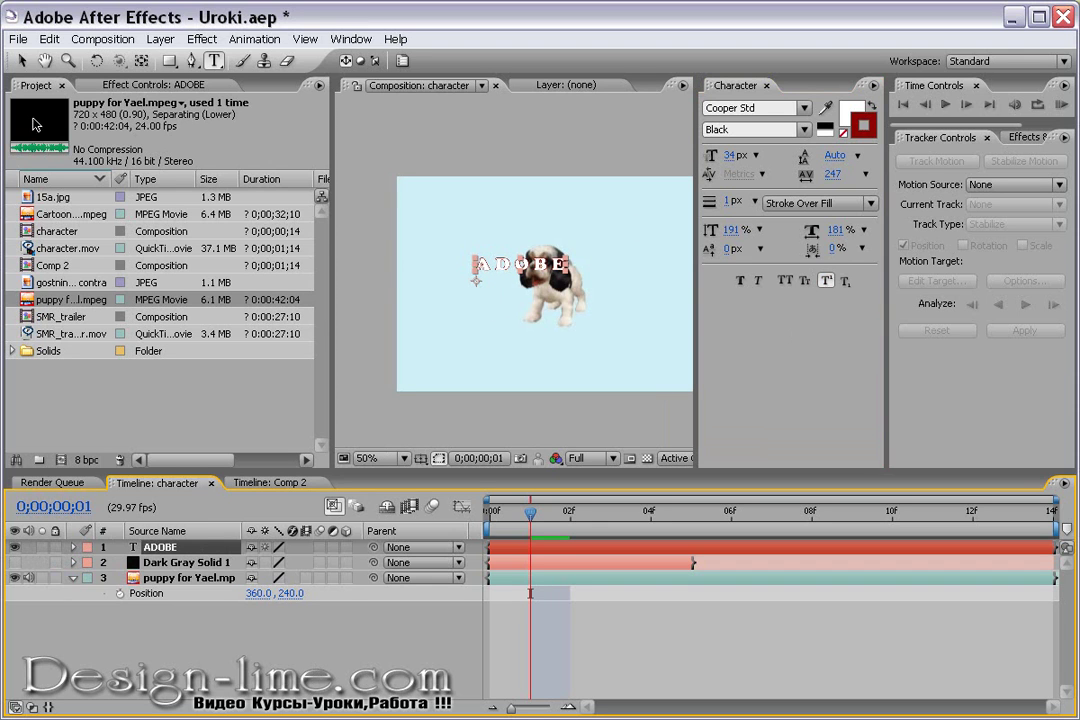
pyautogui.click(20, 61)
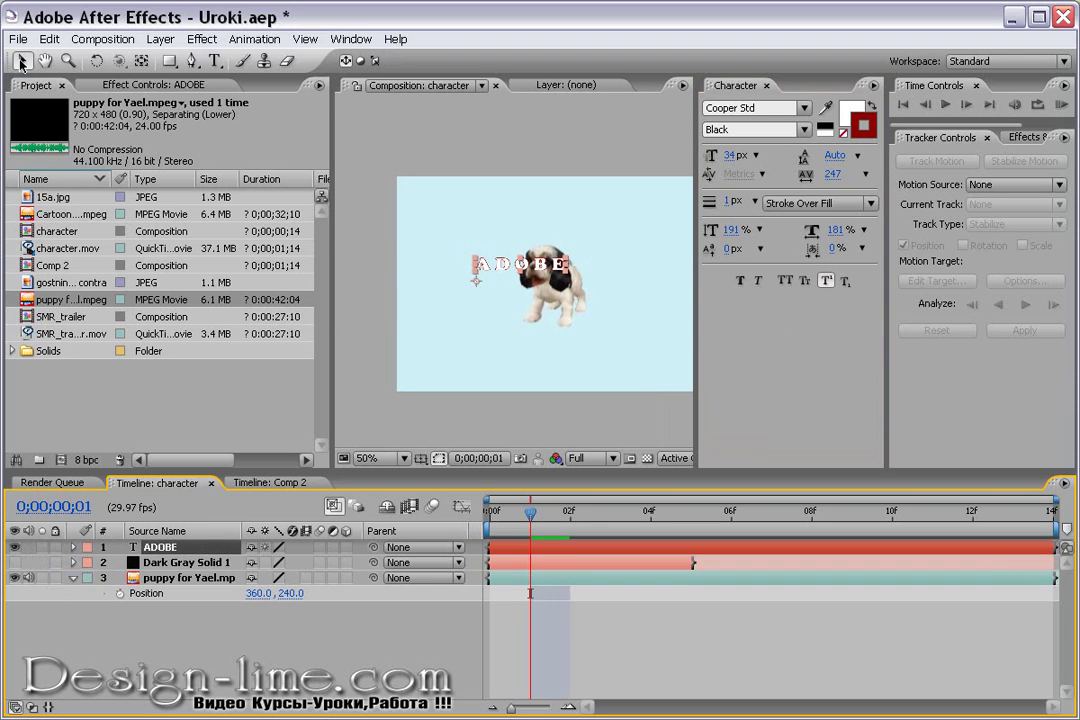
# Move the ADOBE title up and right so it sits above the puppy.
pyautogui.click(212, 563)
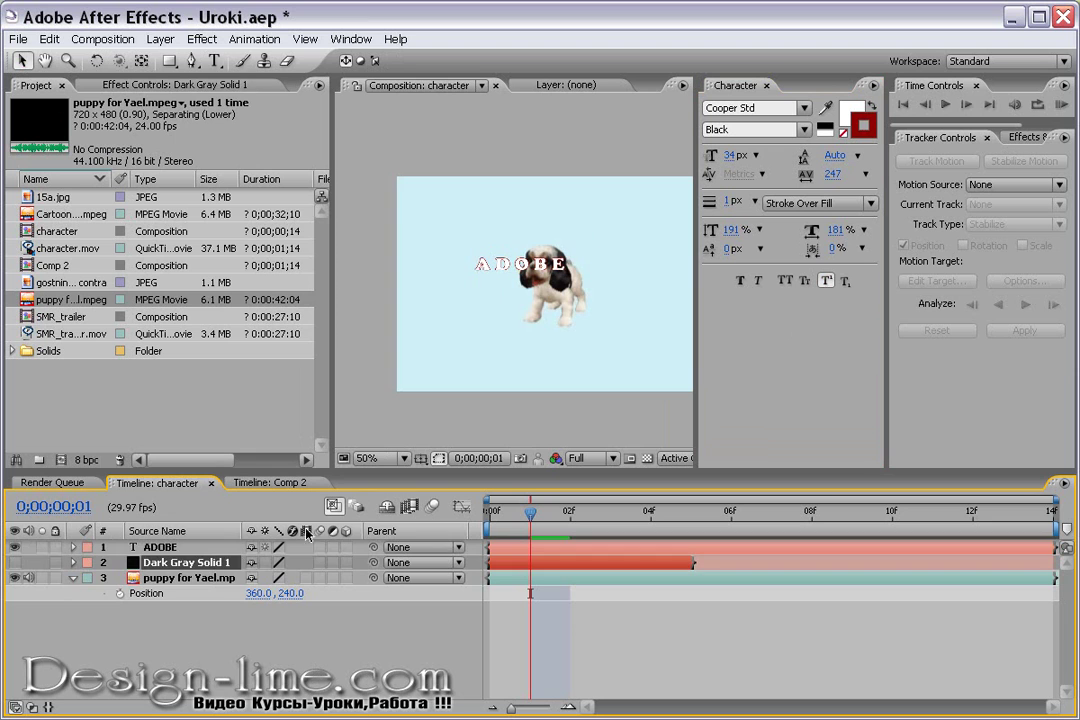
pyautogui.click(199, 548)
pyautogui.moveTo(528, 265); pyautogui.dragTo(568, 221)
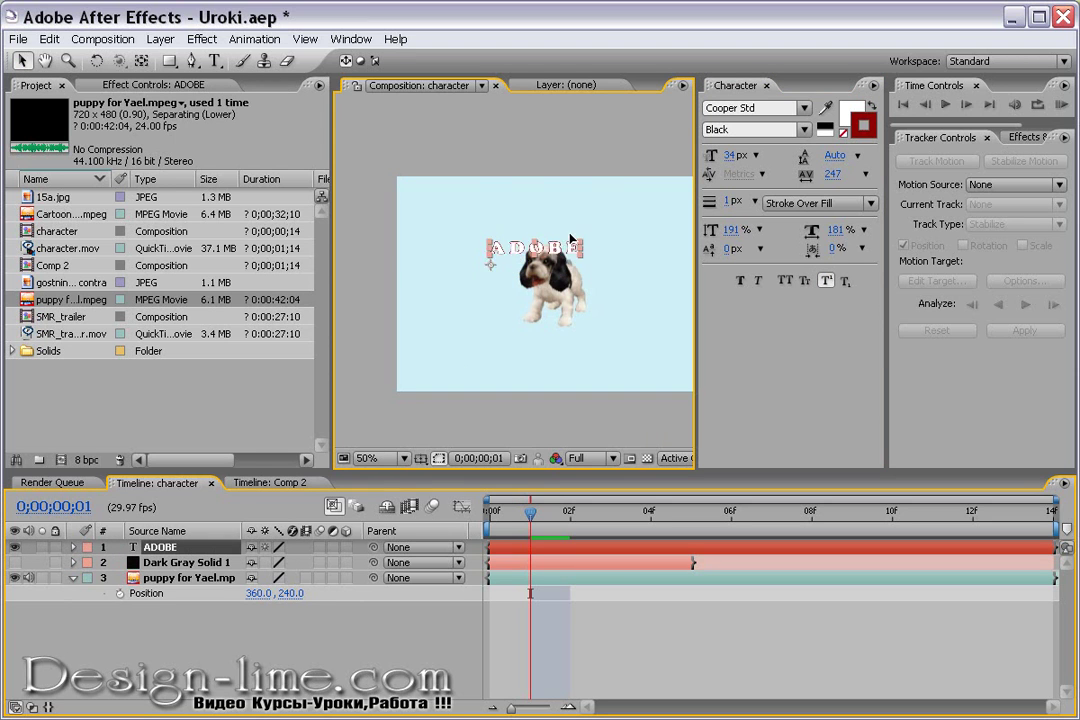
pyautogui.press('.')
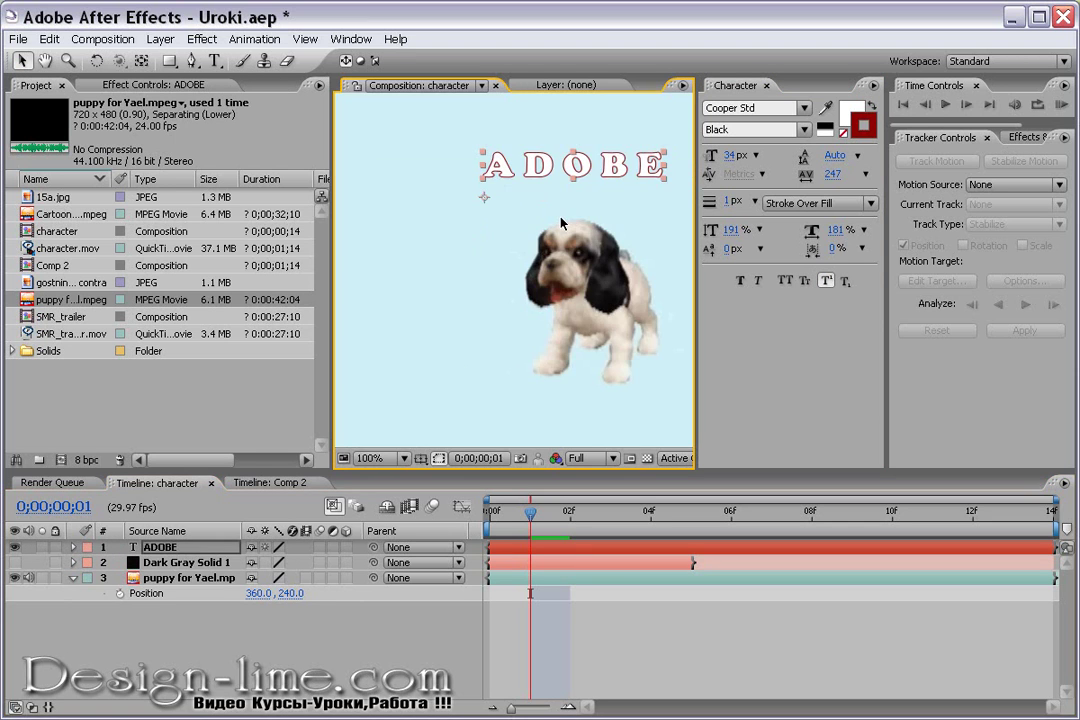
pyautogui.moveTo(484, 183); pyautogui.dragTo(471, 160)
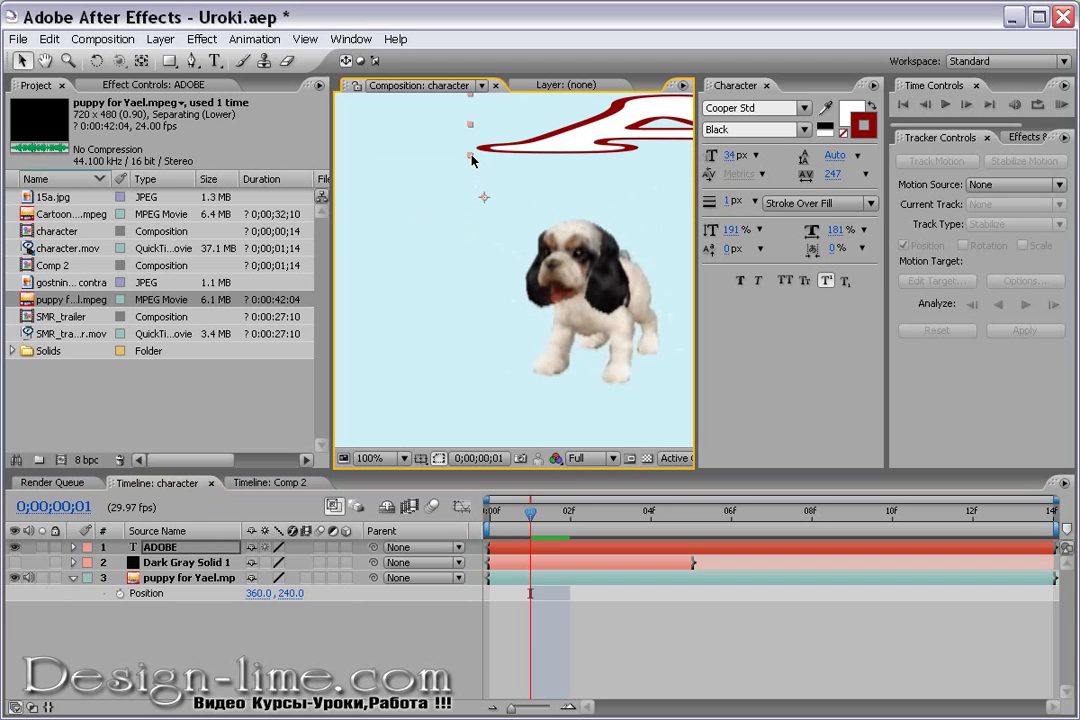
pyautogui.moveTo(471, 160)
pyautogui.mouseDown()
pyautogui.moveTo(471, 183)
pyautogui.moveTo(482, 161)
pyautogui.mouseUp()
pyautogui.press(',')
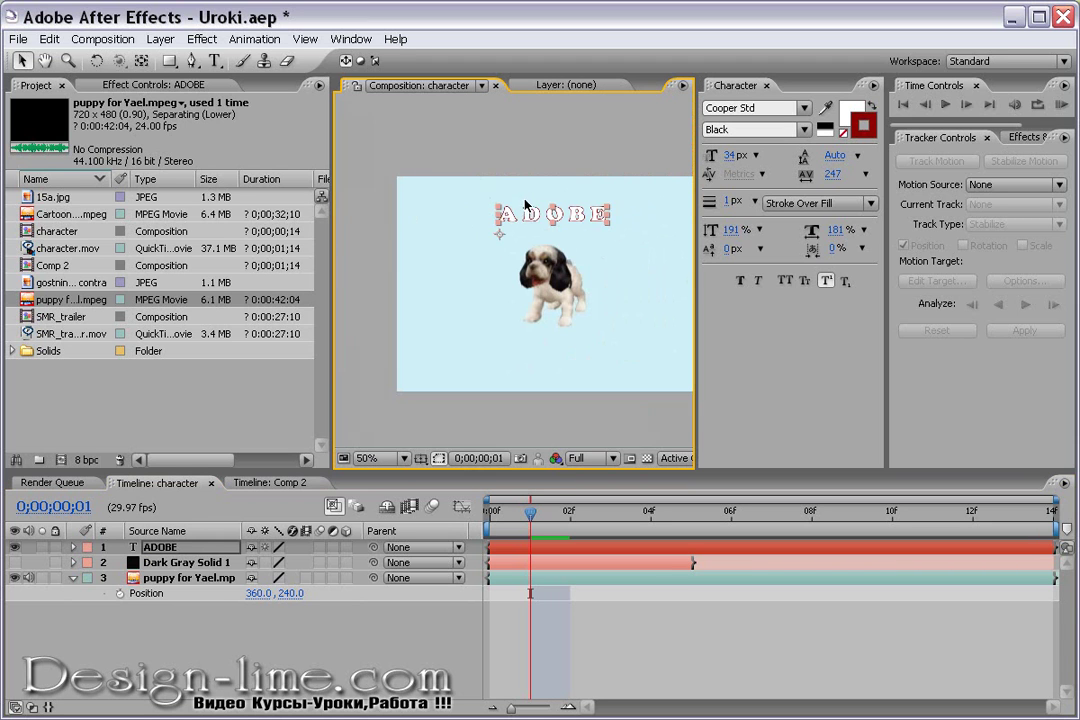
pyautogui.click(415, 257)
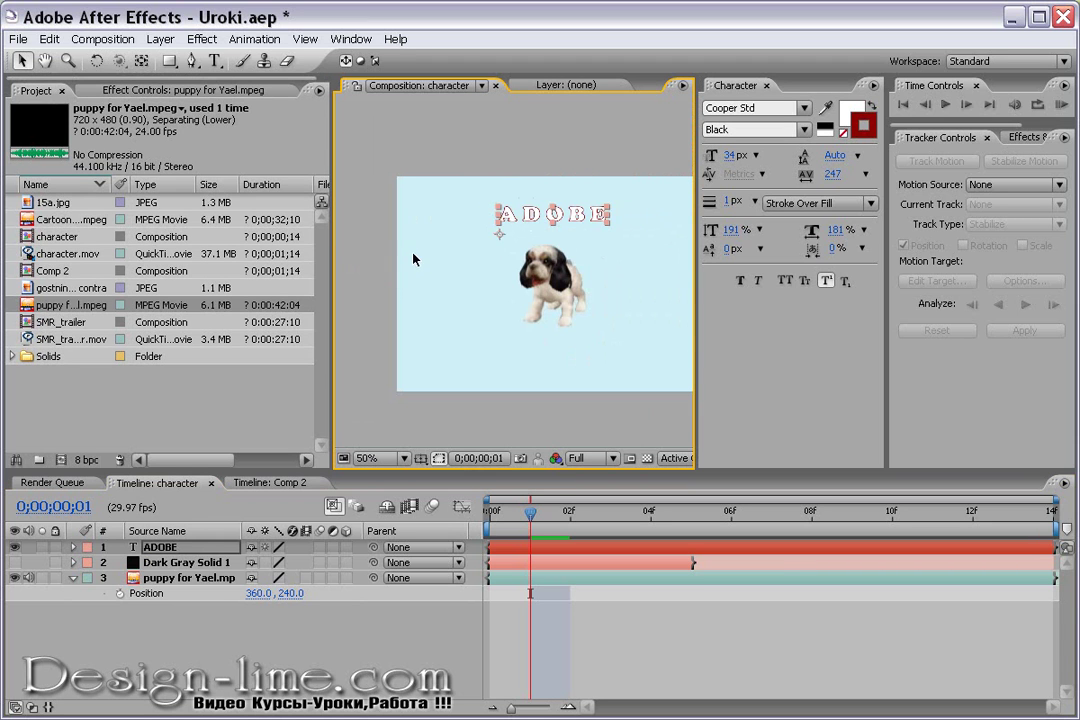
pyautogui.click(399, 181)
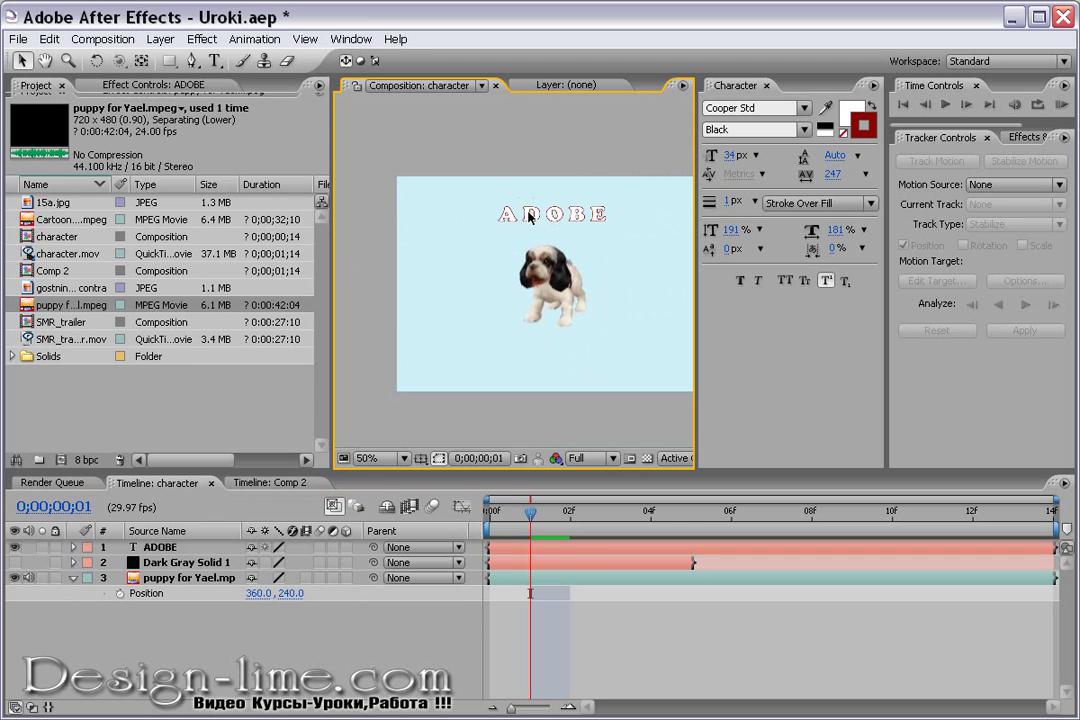
pyautogui.click(529, 213)
pyautogui.press('.')
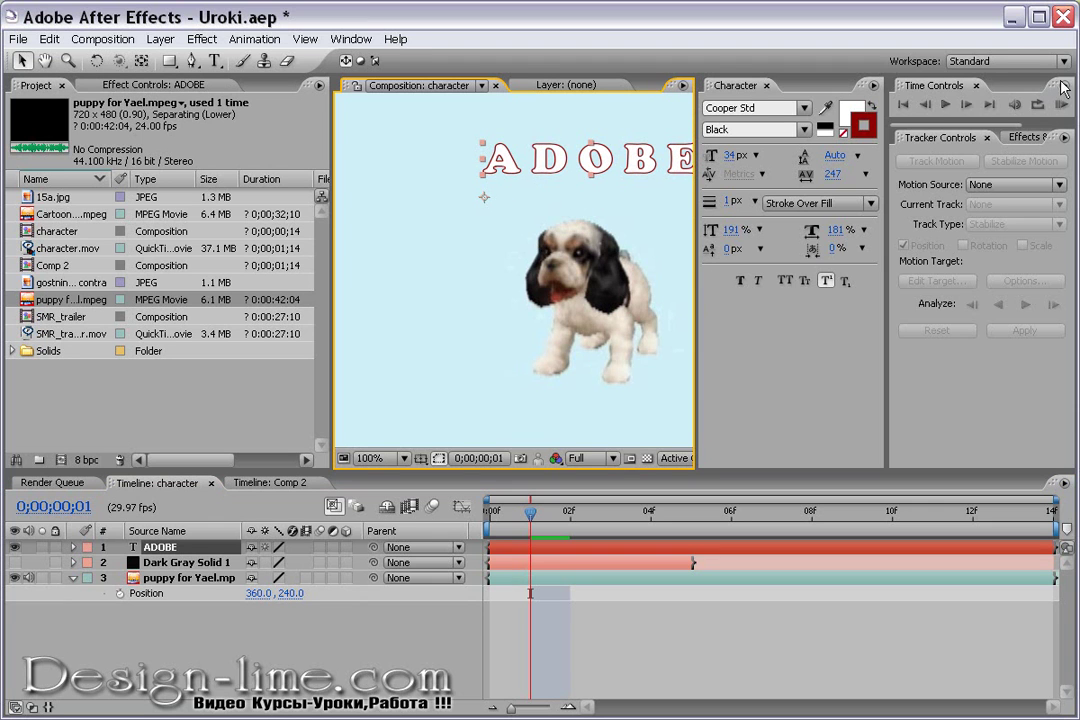
# Dock and enlarge the Character panel, and widen the Composition viewer by shrinking the Project panel.
pyautogui.moveTo(735, 85); pyautogui.dragTo(978, 97)
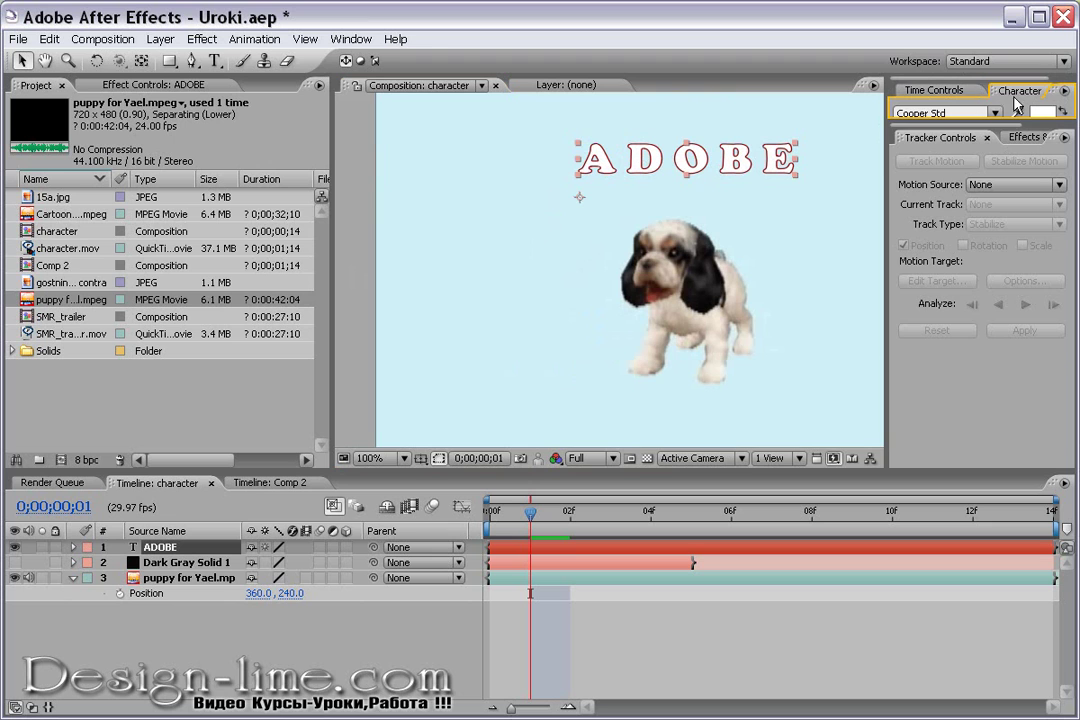
pyautogui.moveTo(1028, 118); pyautogui.dragTo(1009, 384)
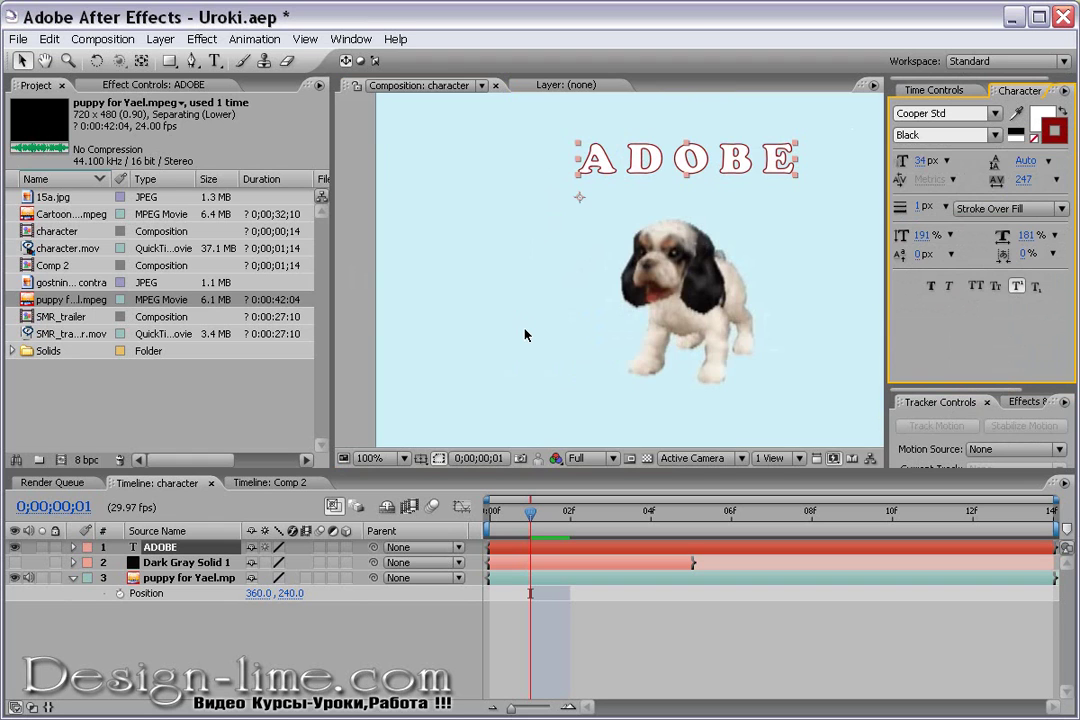
pyautogui.scroll(-4, 526, 334)
pyautogui.scroll(1, 526, 334)
pyautogui.scroll(1, 526, 334)
pyautogui.scroll(2, 526, 334)
pyautogui.moveTo(331, 136)
pyautogui.mouseDown()
pyautogui.moveTo(229, 126)
pyautogui.moveTo(307, 132)
pyautogui.moveTo(243, 132)
pyautogui.mouseUp()
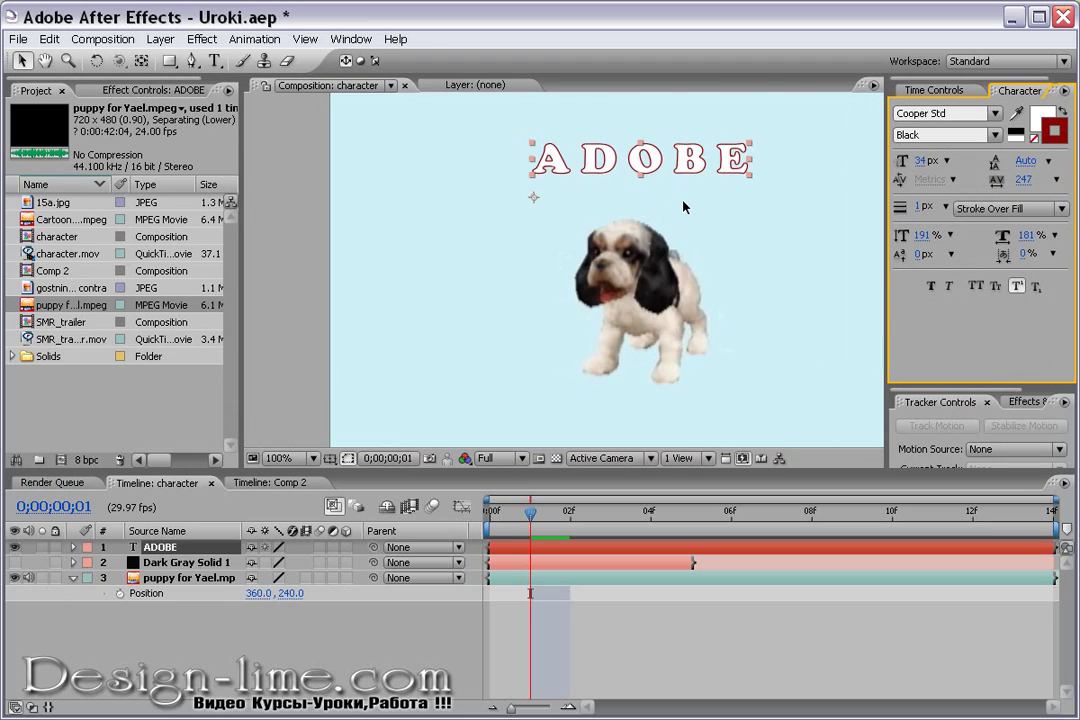
pyautogui.press(',')
pyautogui.press('.')
# Nudge the ADOBE title up and right, view the whole frame at 50%, and deselect.
pyautogui.click(172, 480)
pyautogui.moveTo(581, 158); pyautogui.dragTo(604, 145)
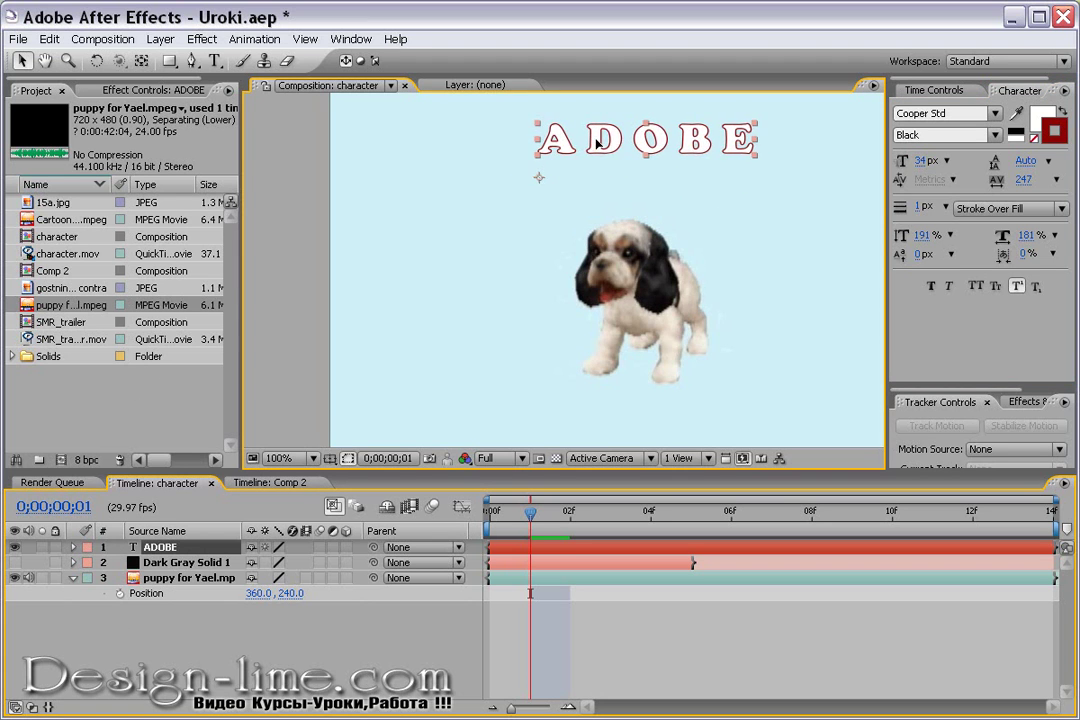
pyautogui.press('.')
pyautogui.press(',')
pyautogui.click(716, 191)
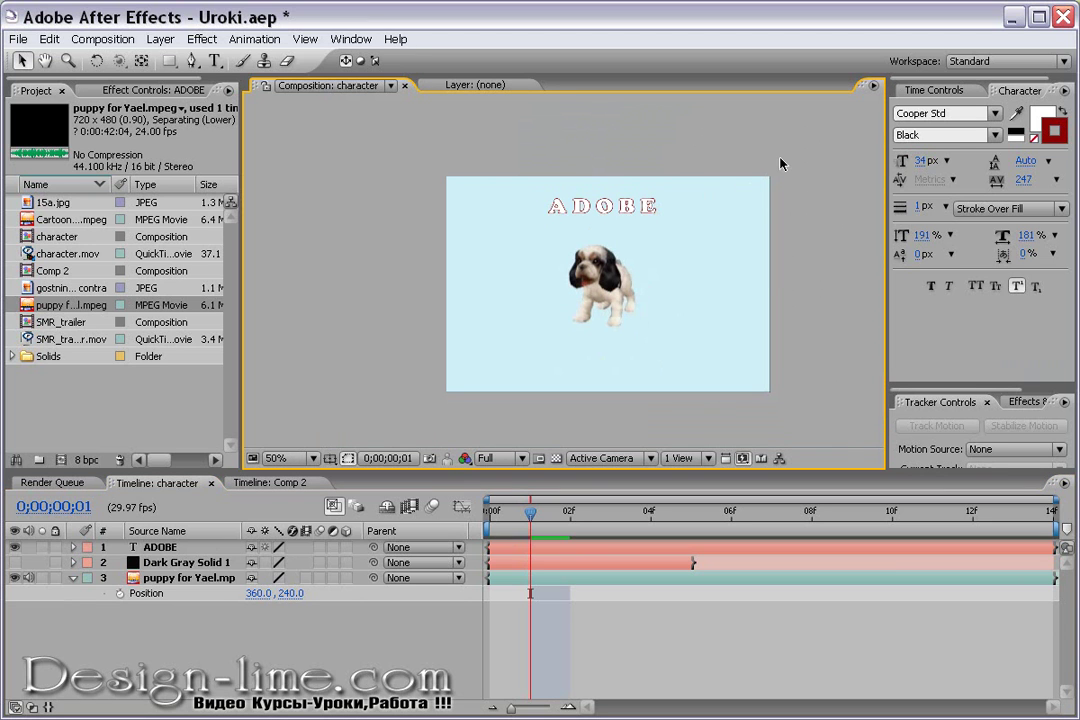
pyautogui.click(627, 214)
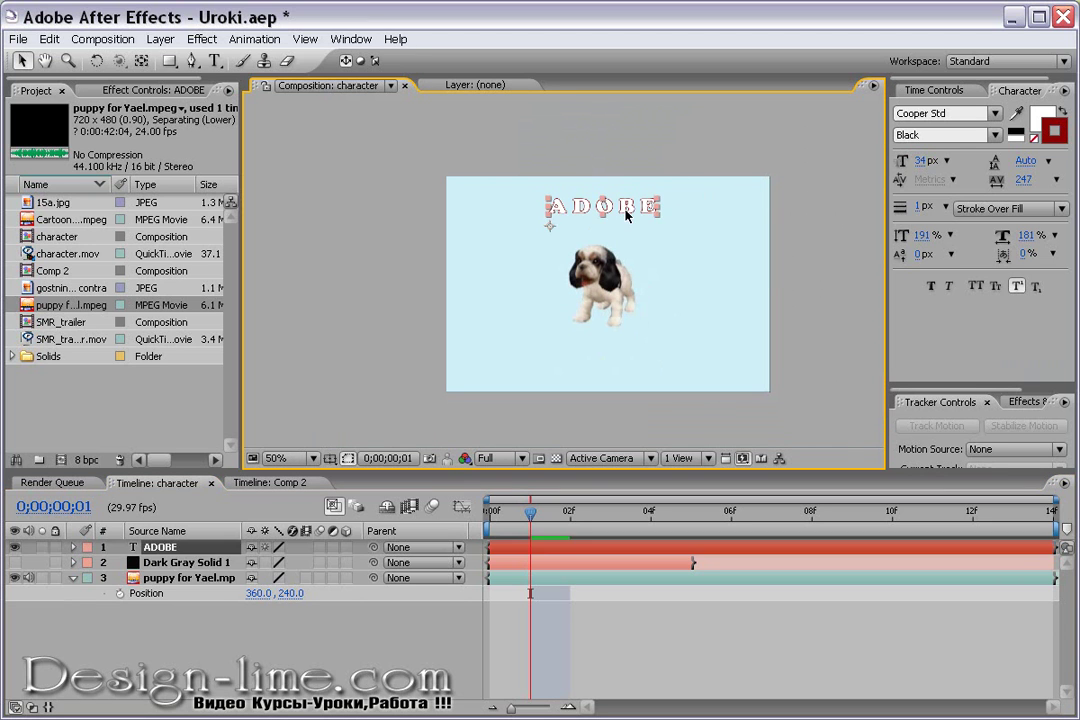
pyautogui.click(384, 221)
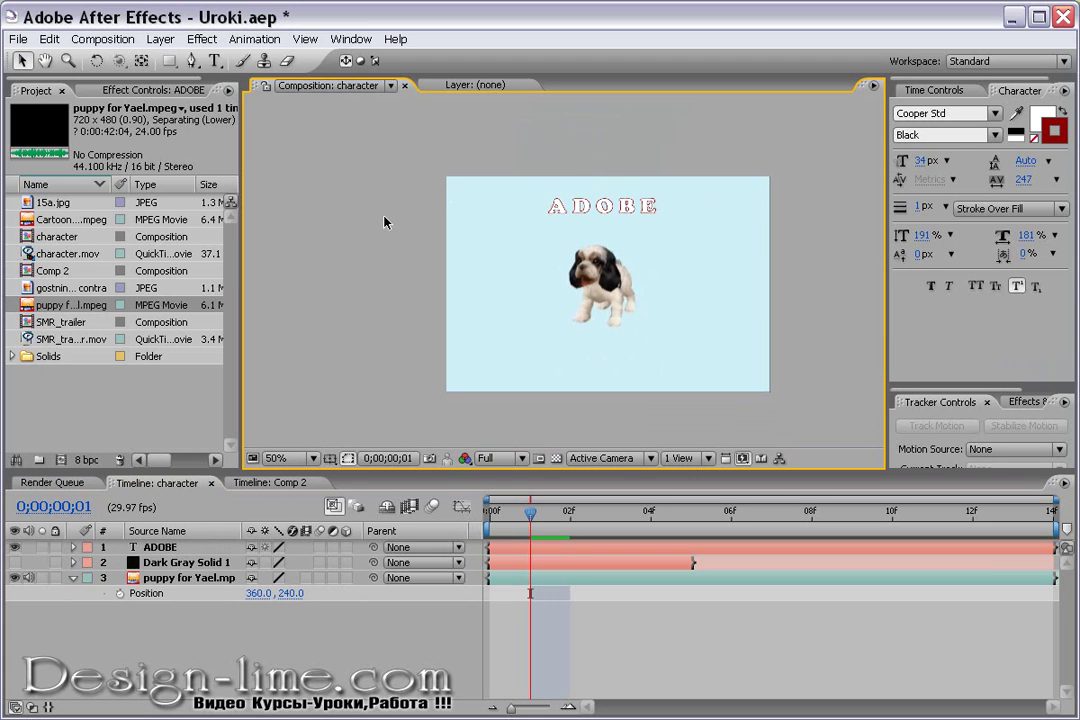
# Open the File menu.
pyautogui.click(19, 41)
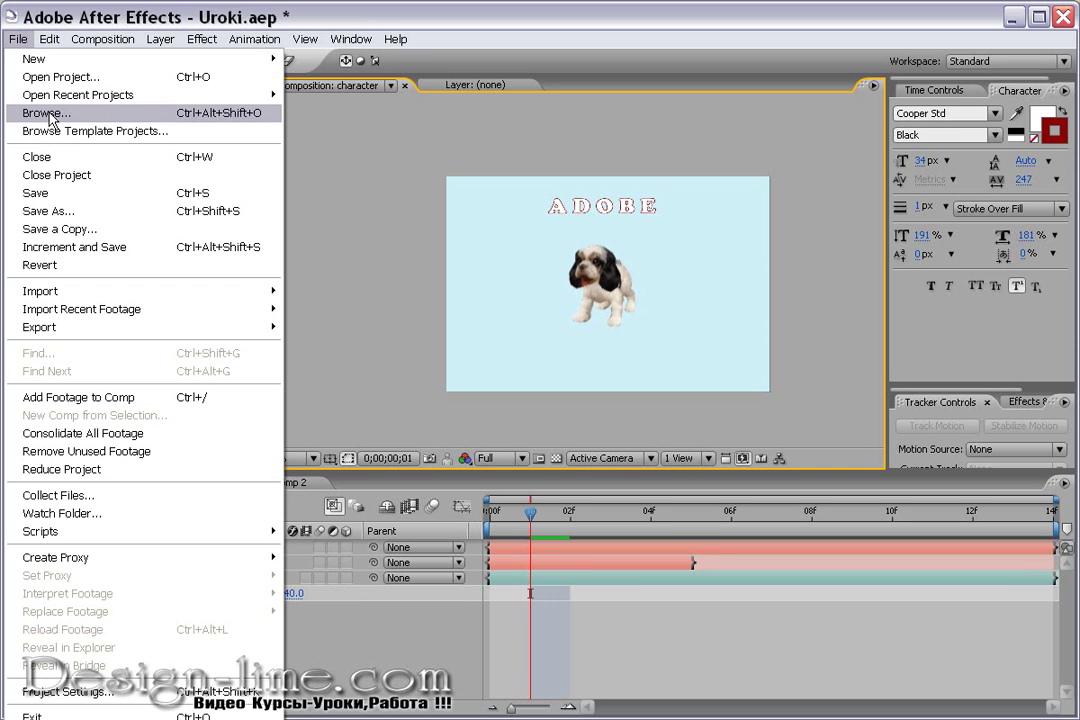
# Launch Adobe Bridge via File > Browse and dismiss the Camera Raw warning.
pyautogui.click(48, 113)
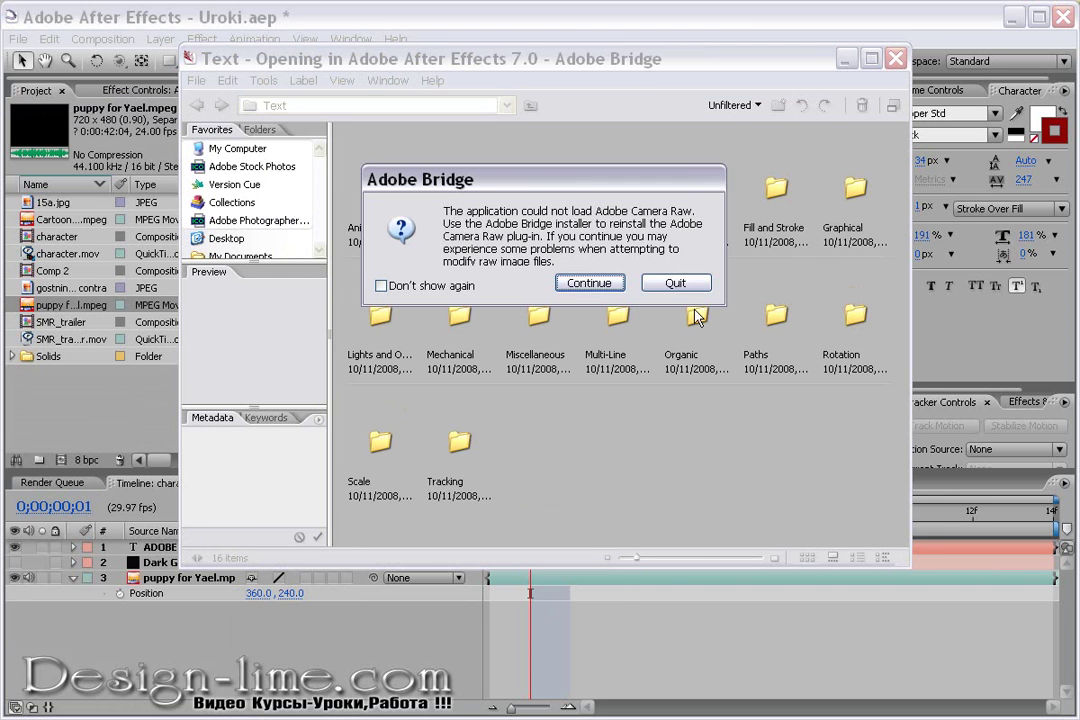
pyautogui.click(589, 283)
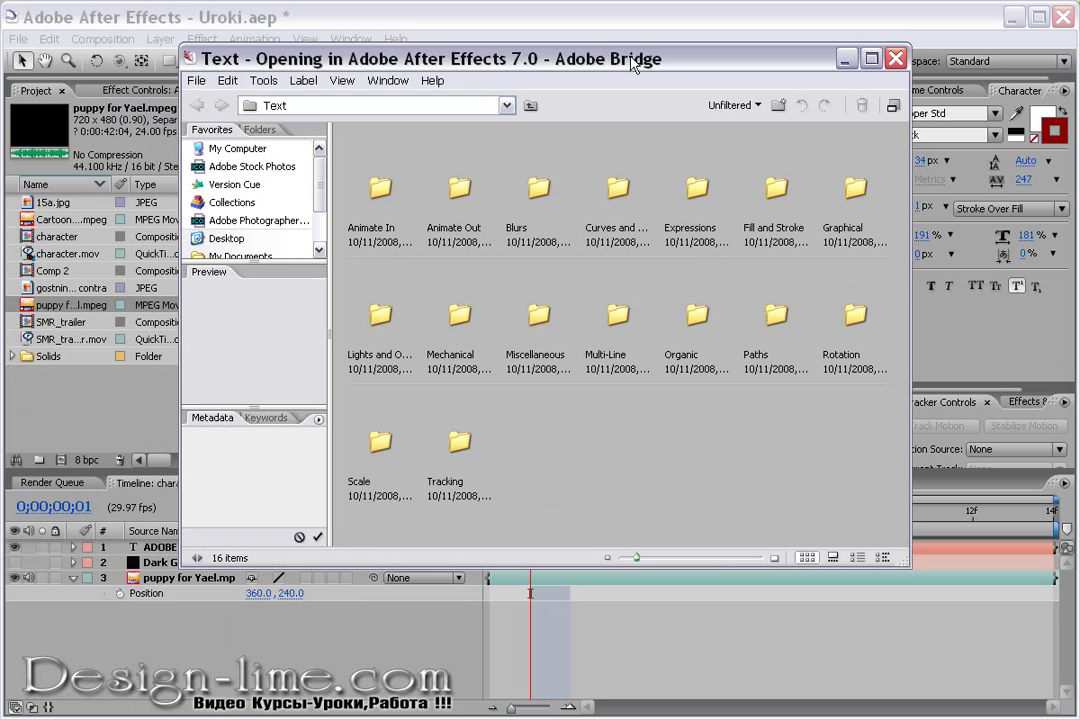
pyautogui.moveTo(639, 60); pyautogui.dragTo(604, 62)
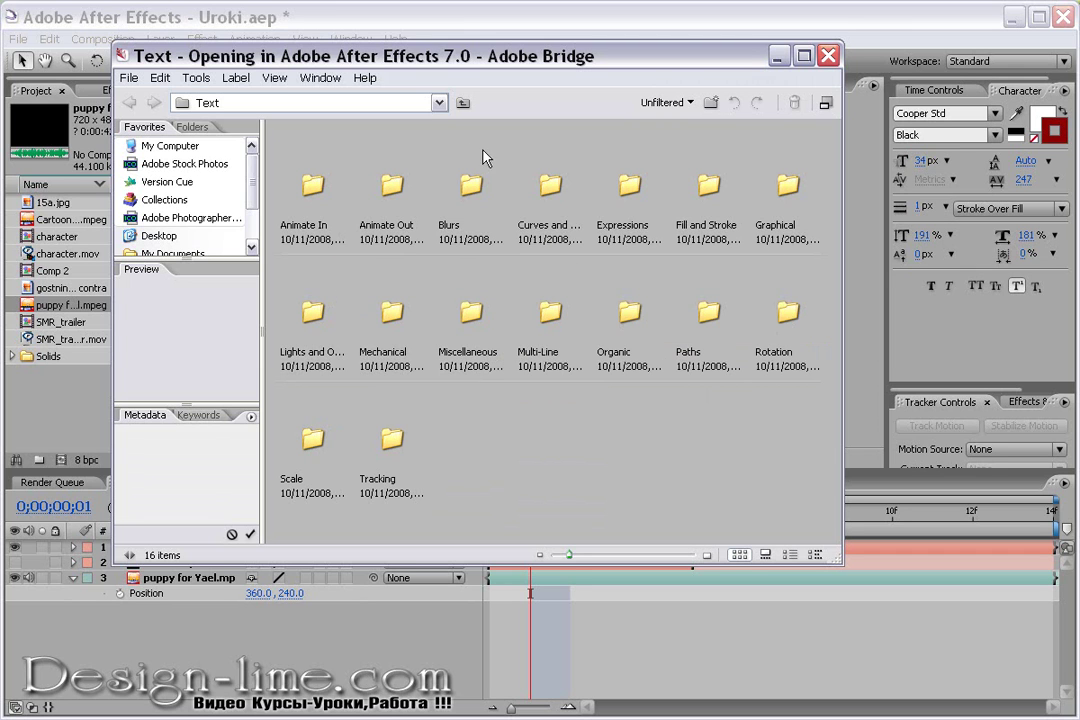
# Go up to Presets, open the Text folder, and select the Animate In folder.
pyautogui.click(463, 104)
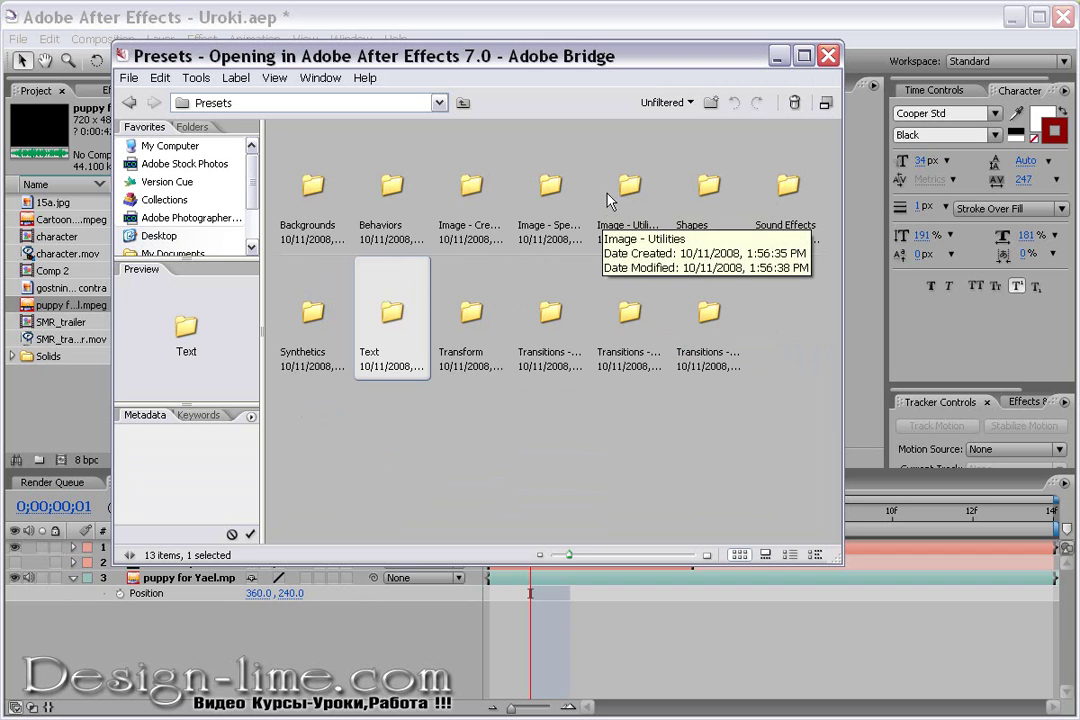
pyautogui.click(405, 418)
pyautogui.click(398, 336)
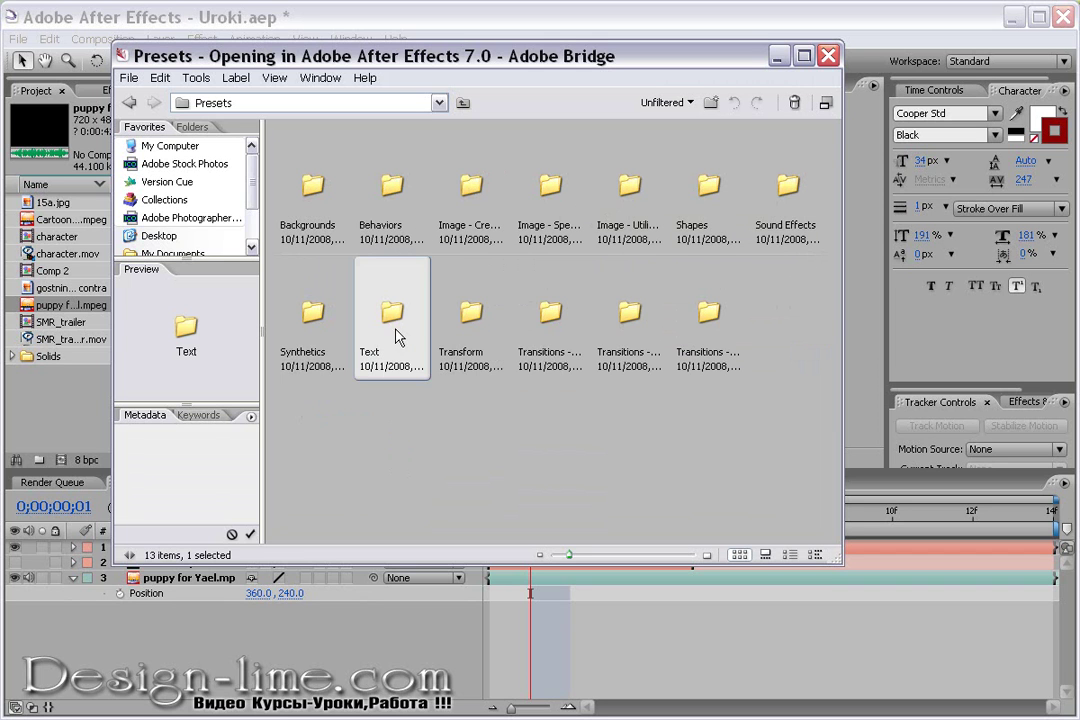
pyautogui.doubleClick(380, 376)
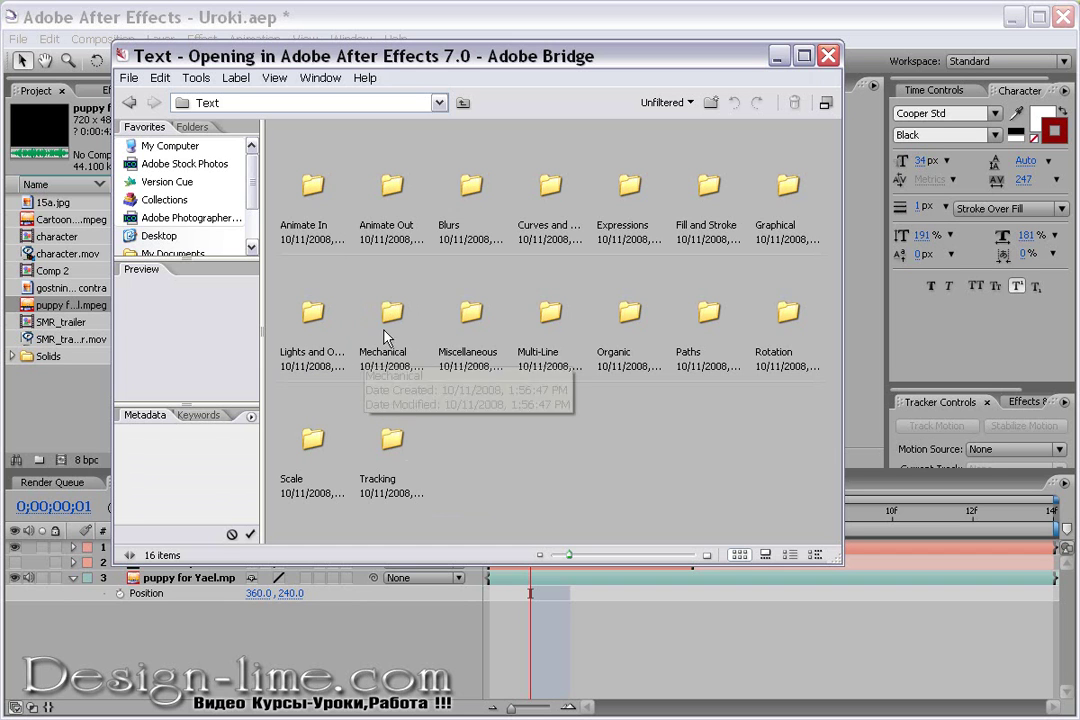
pyautogui.click(330, 228)
pyautogui.click(405, 200)
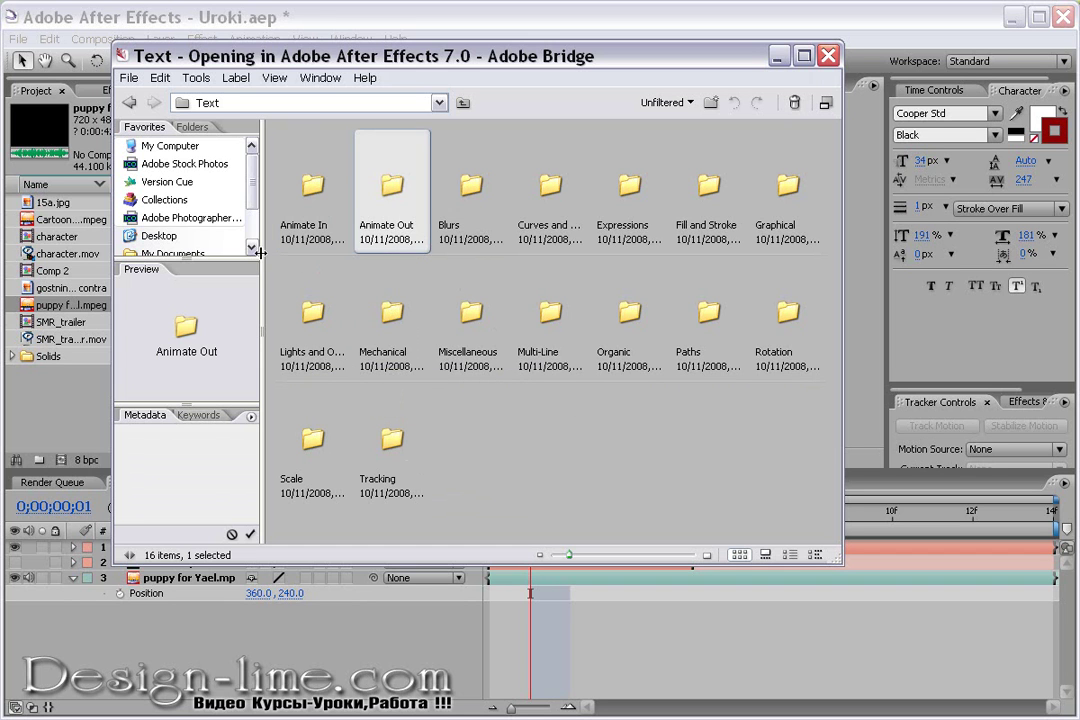
pyautogui.click(318, 244)
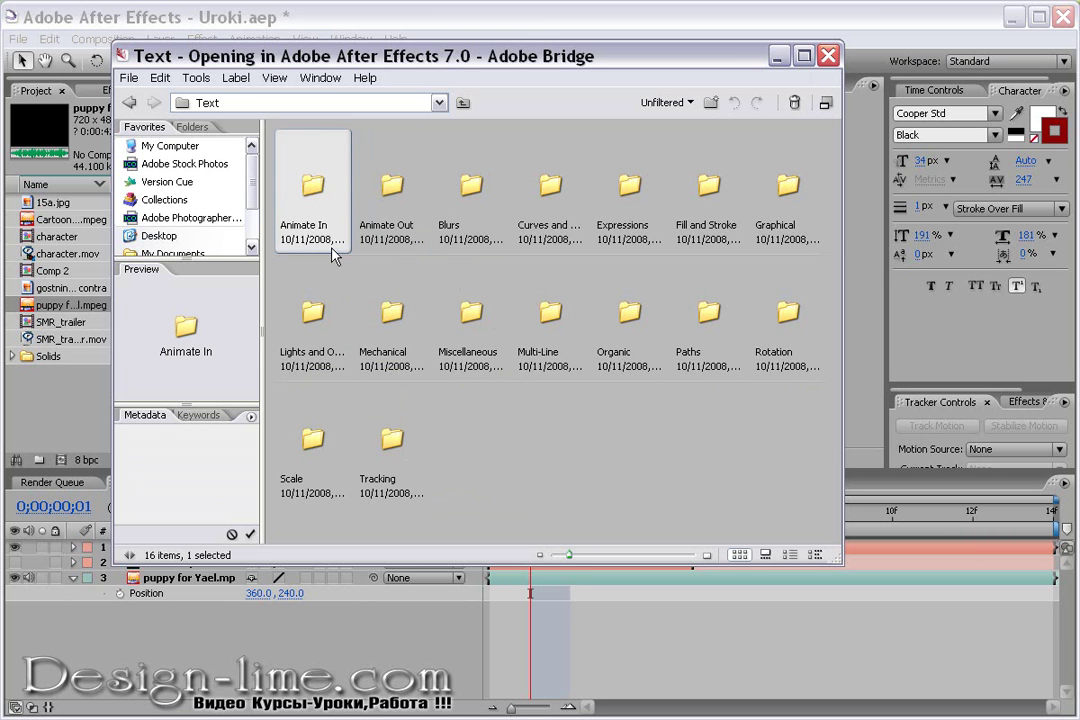
pyautogui.click(397, 243)
pyautogui.click(458, 245)
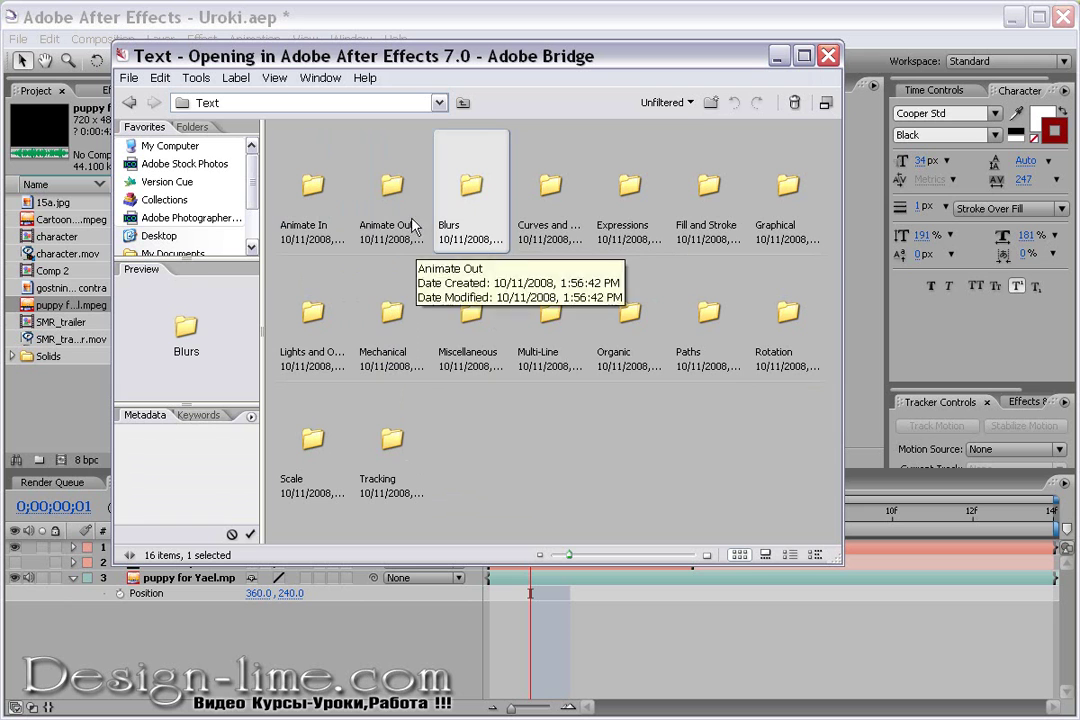
pyautogui.click(312, 226)
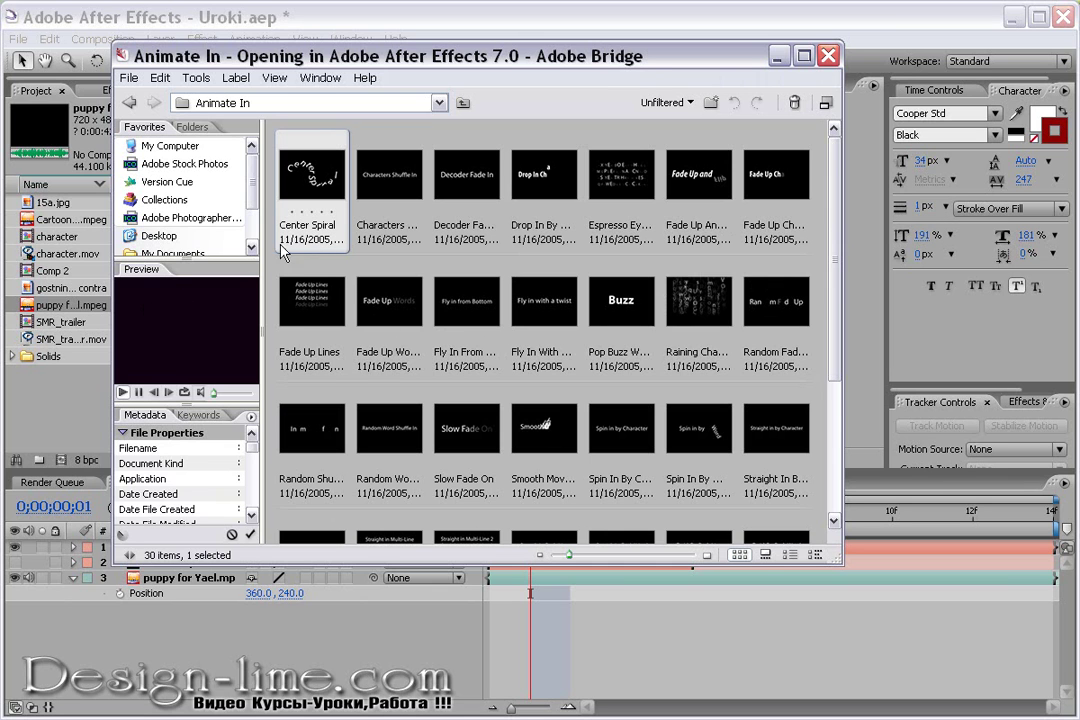
# Preview the Characters Shuffle In, Decoder Fade In, Drop In By Character and Espresso Eye Chart presets.
pyautogui.moveTo(378, 189)
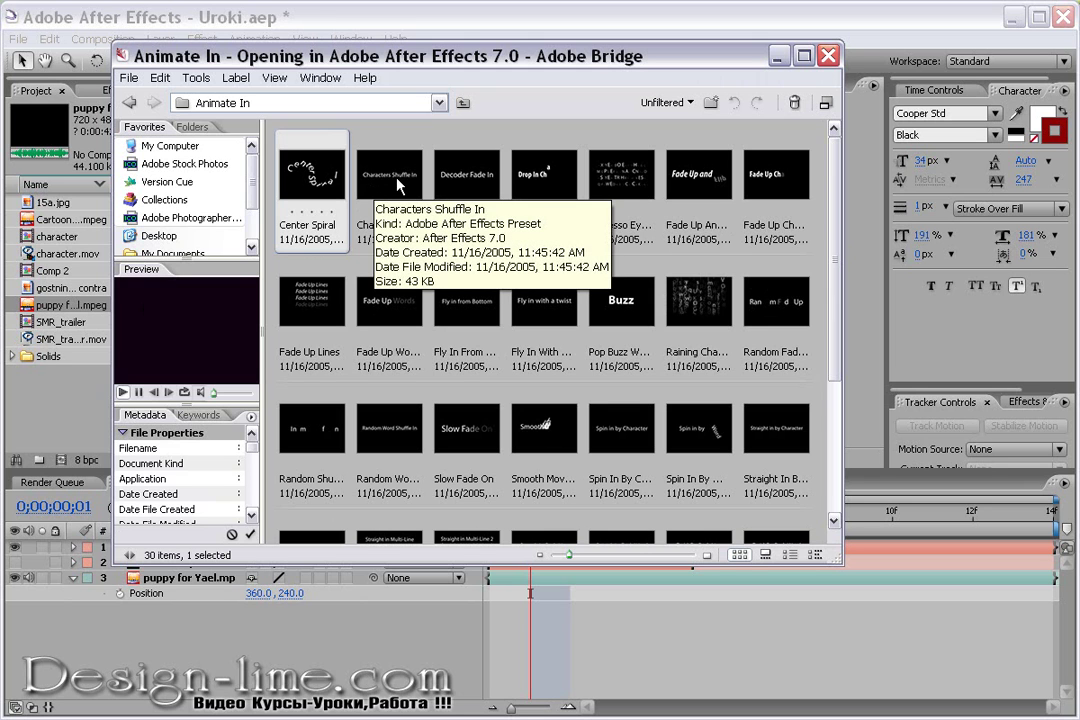
pyautogui.click(397, 181)
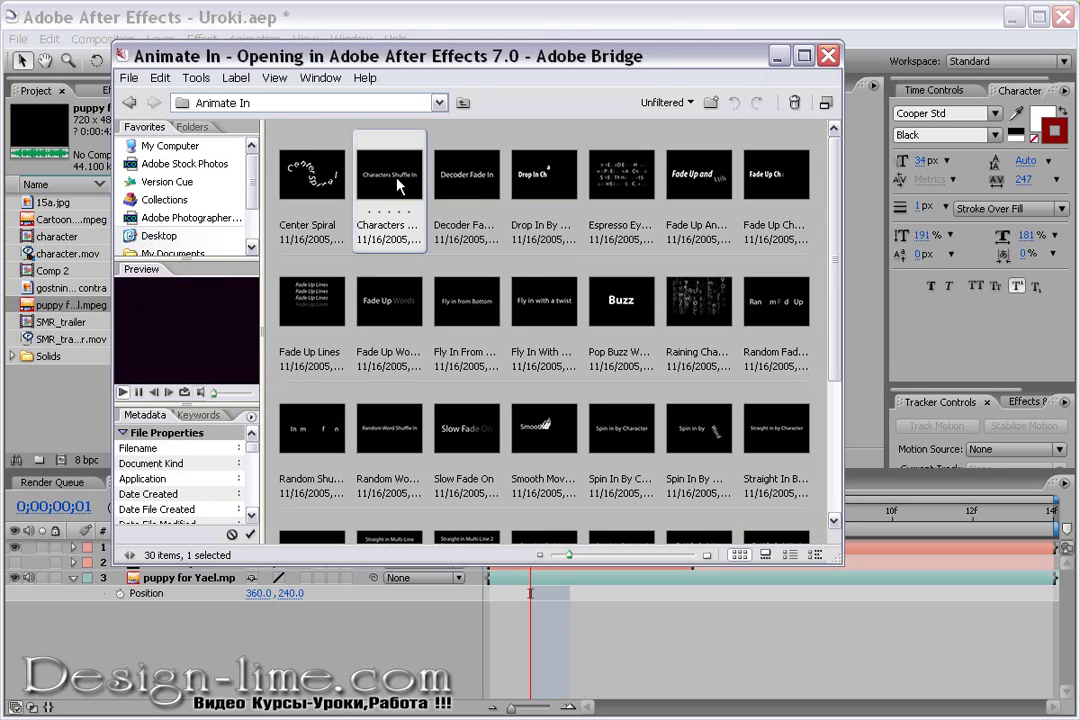
pyautogui.moveTo(397, 181)
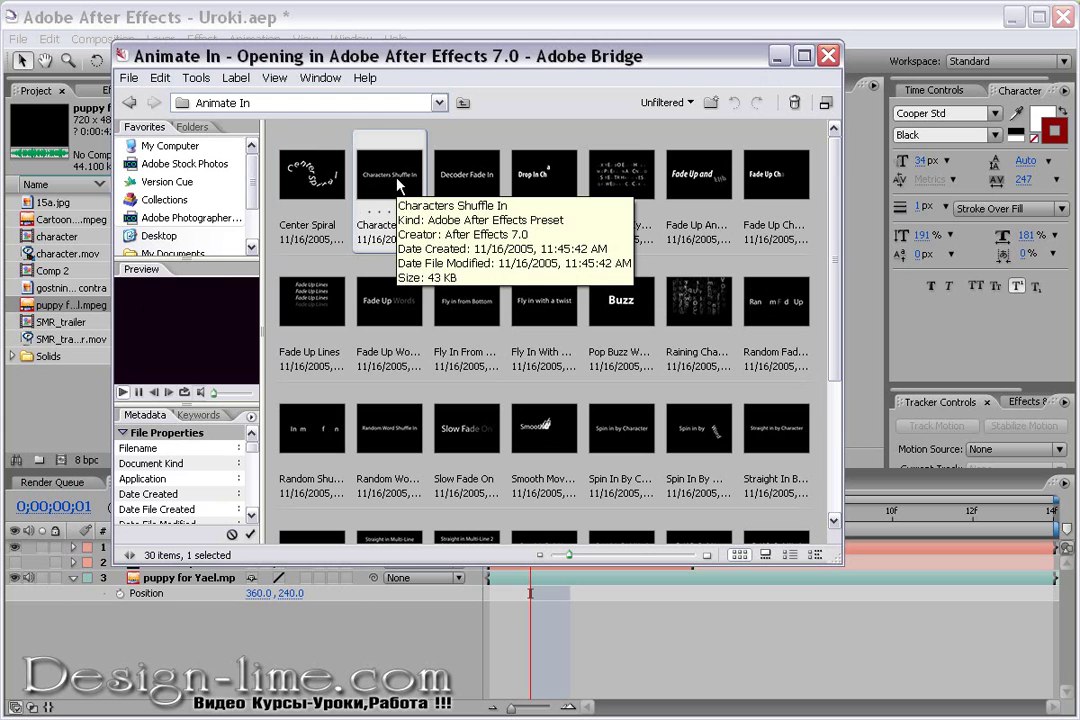
pyautogui.click(479, 188)
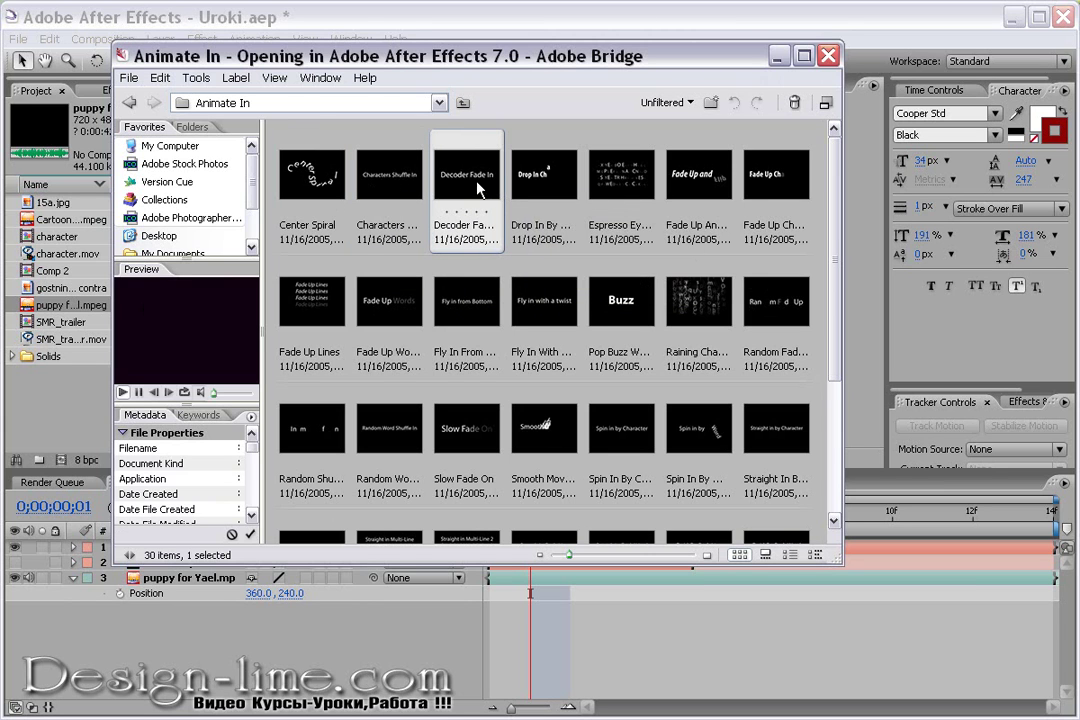
pyautogui.click(548, 184)
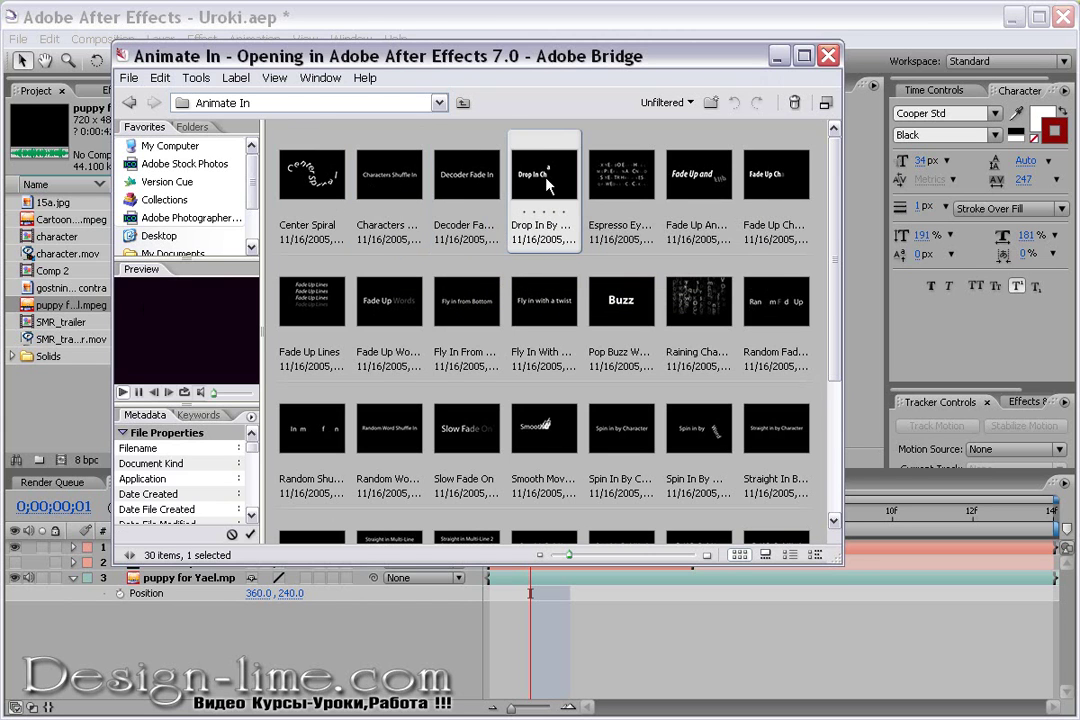
pyautogui.moveTo(594, 188)
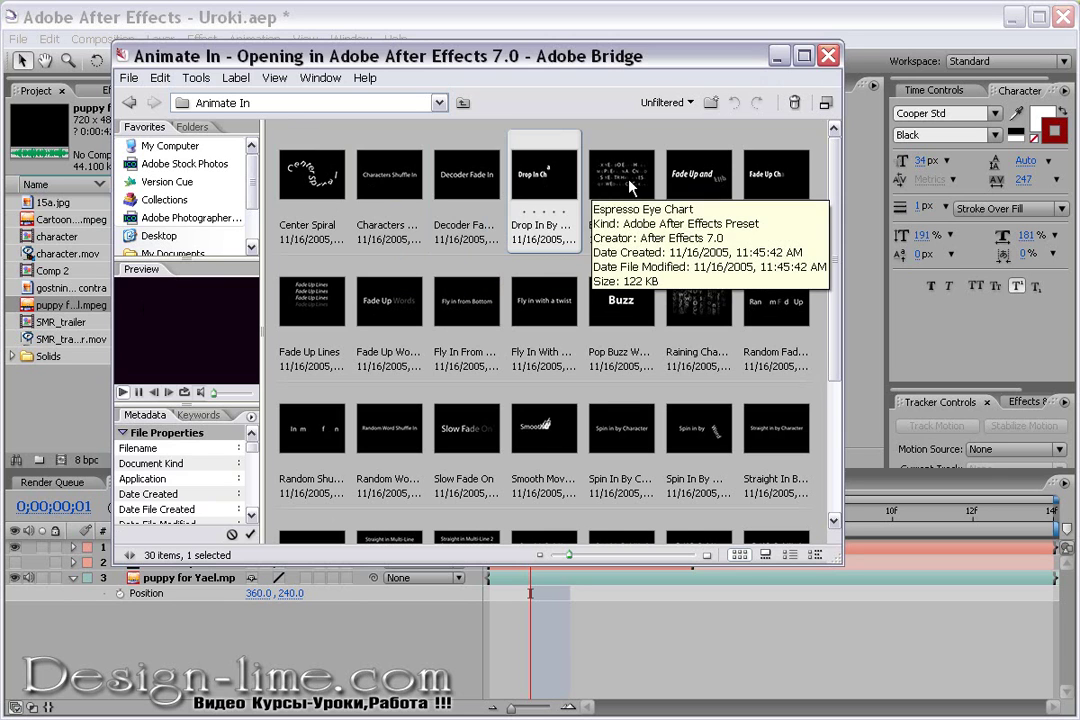
pyautogui.click(630, 185)
pyautogui.moveTo(630, 185)
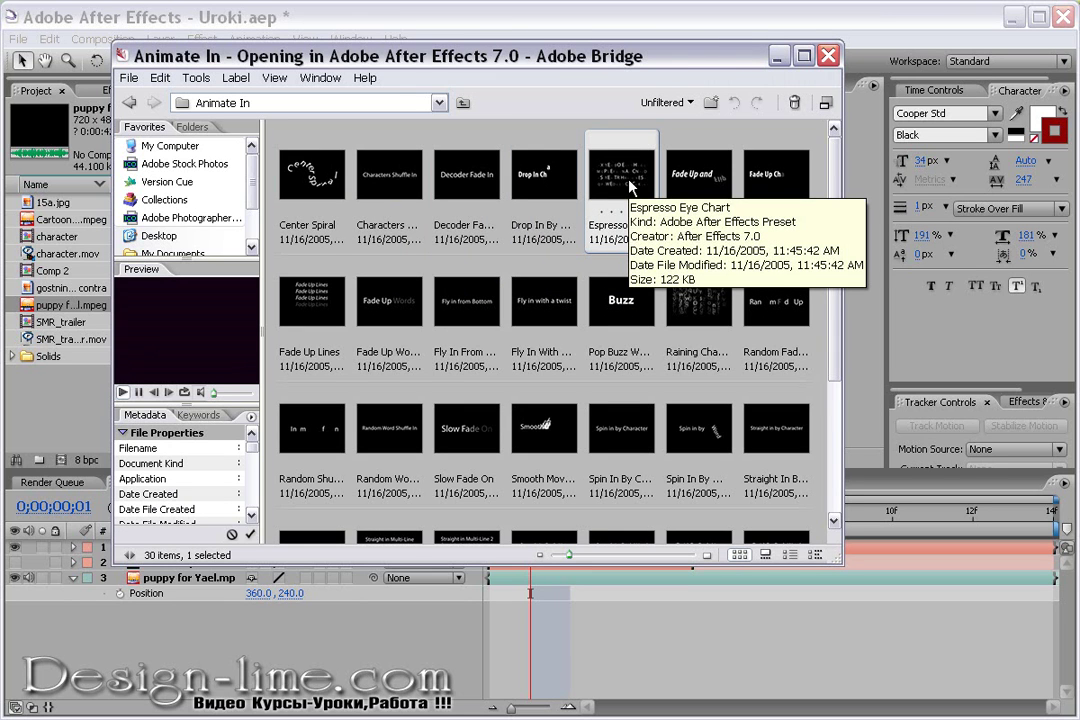
# Apply the Center Spiral preset to the character composition.
pyautogui.click(303, 172)
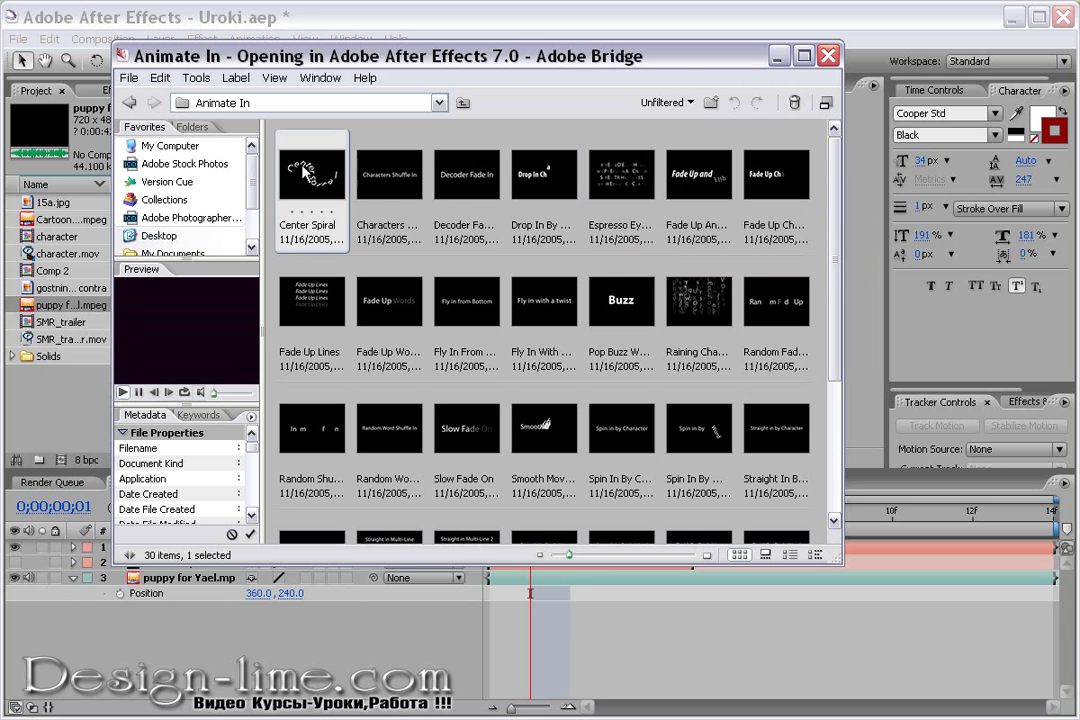
pyautogui.moveTo(330, 170)
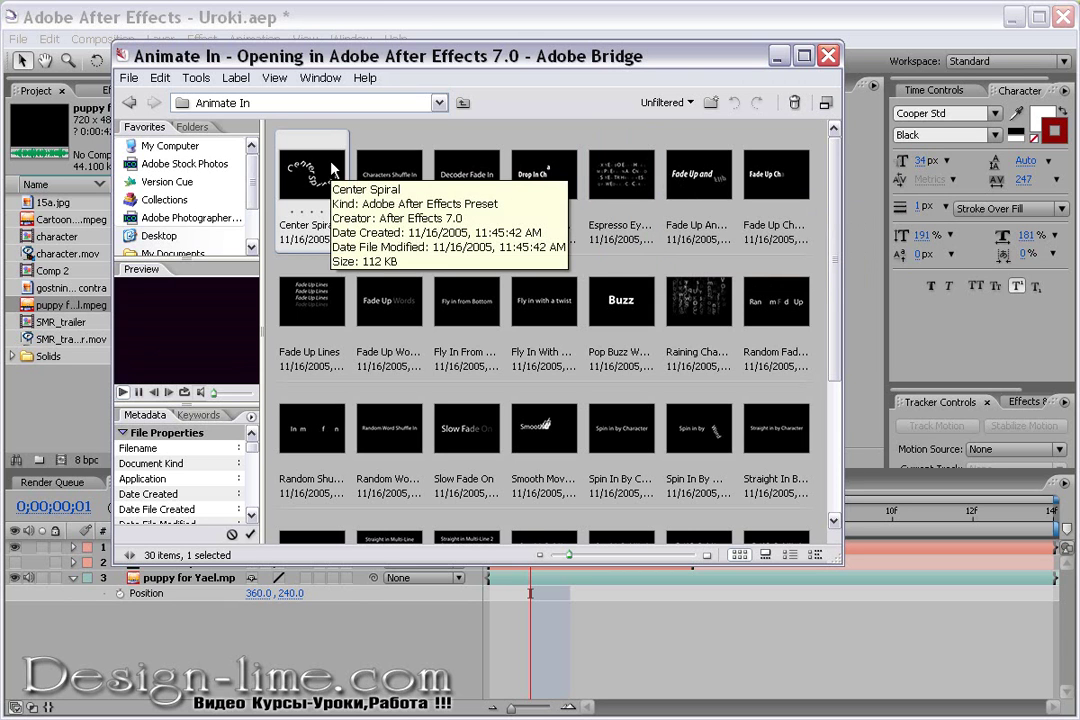
pyautogui.moveTo(547, 441)
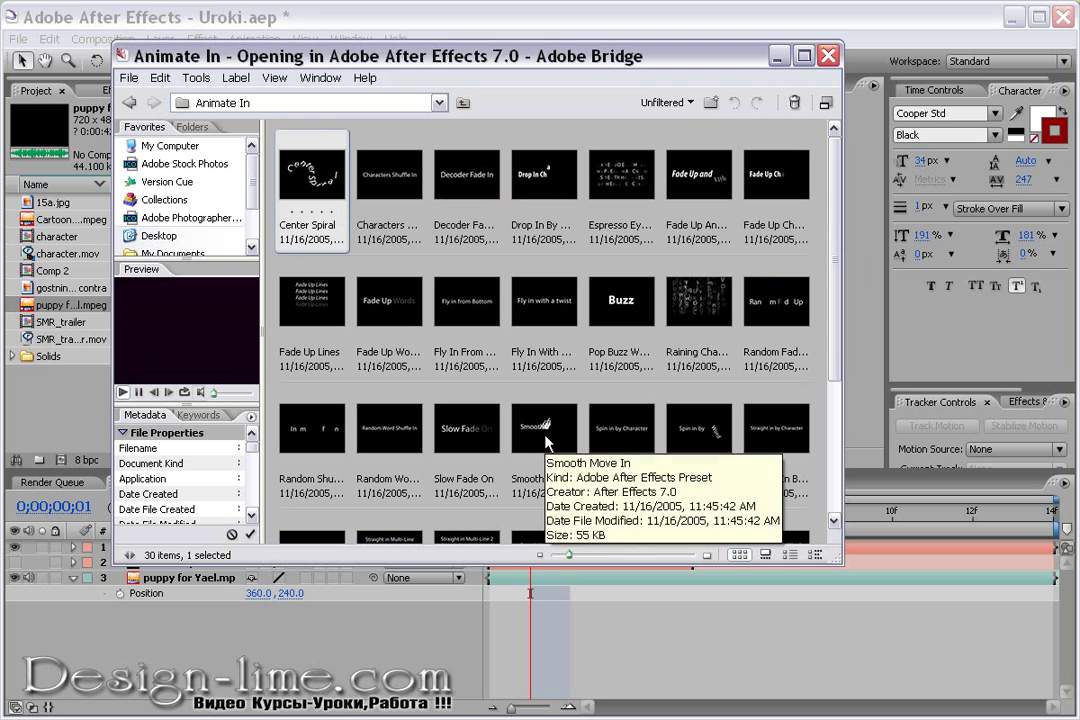
pyautogui.doubleClick(309, 187)
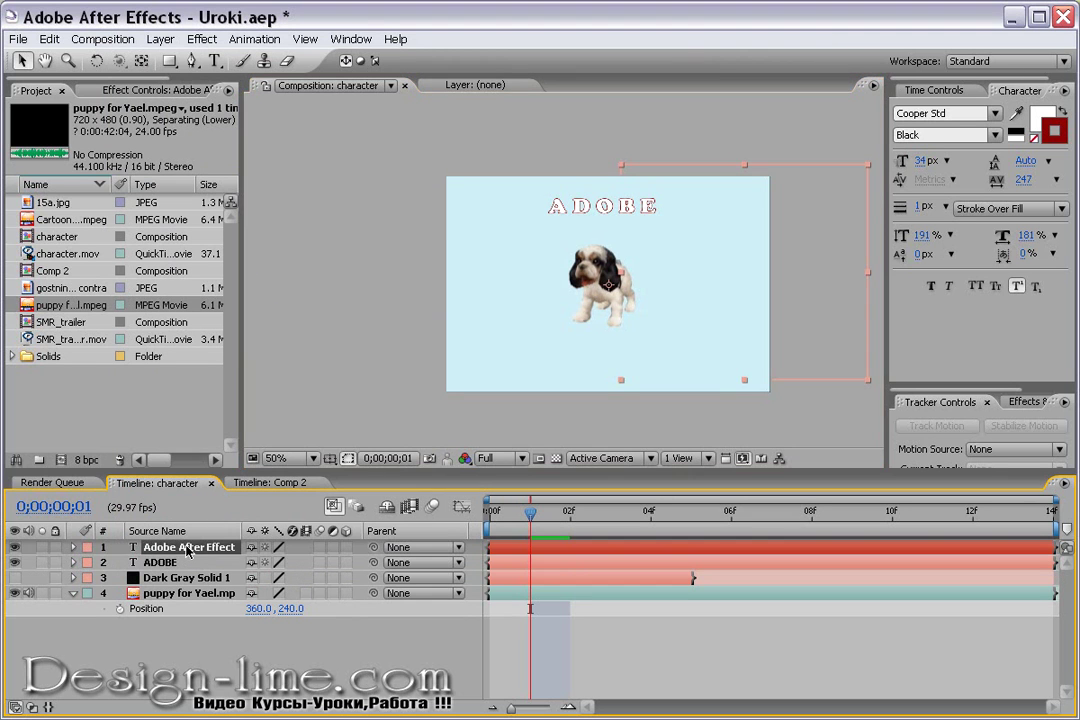
# Delete the added preset text layer, select the ADOBE layer, and relaunch Bridge.
pyautogui.press('Delete')
pyautogui.click(184, 548)
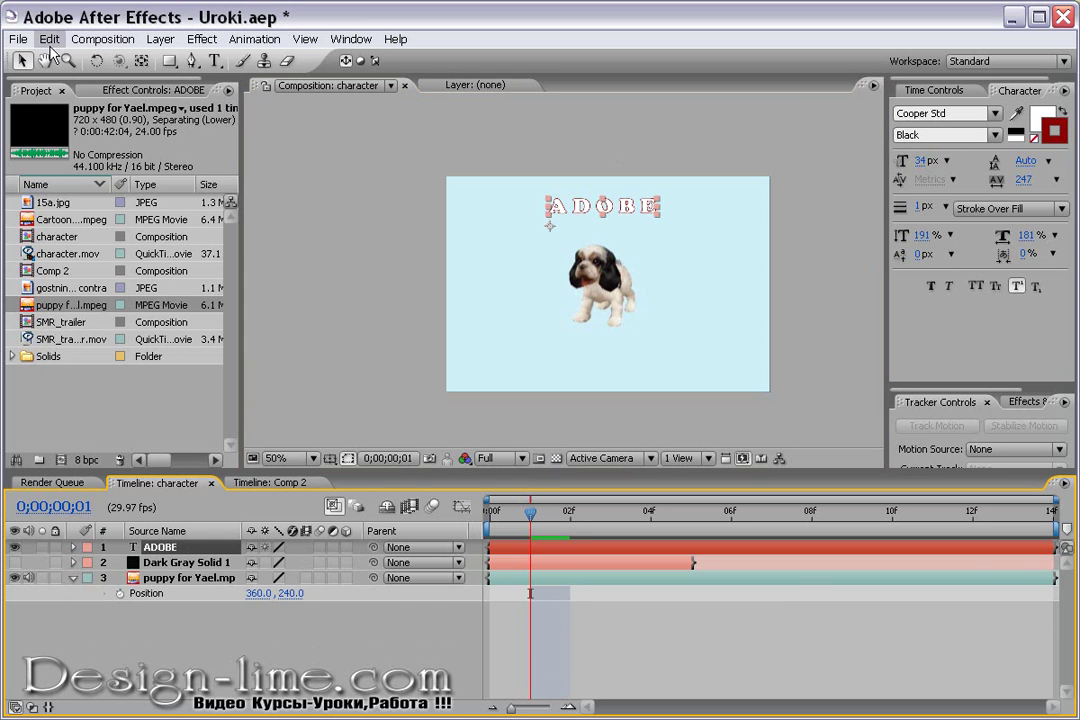
pyautogui.click(18, 39)
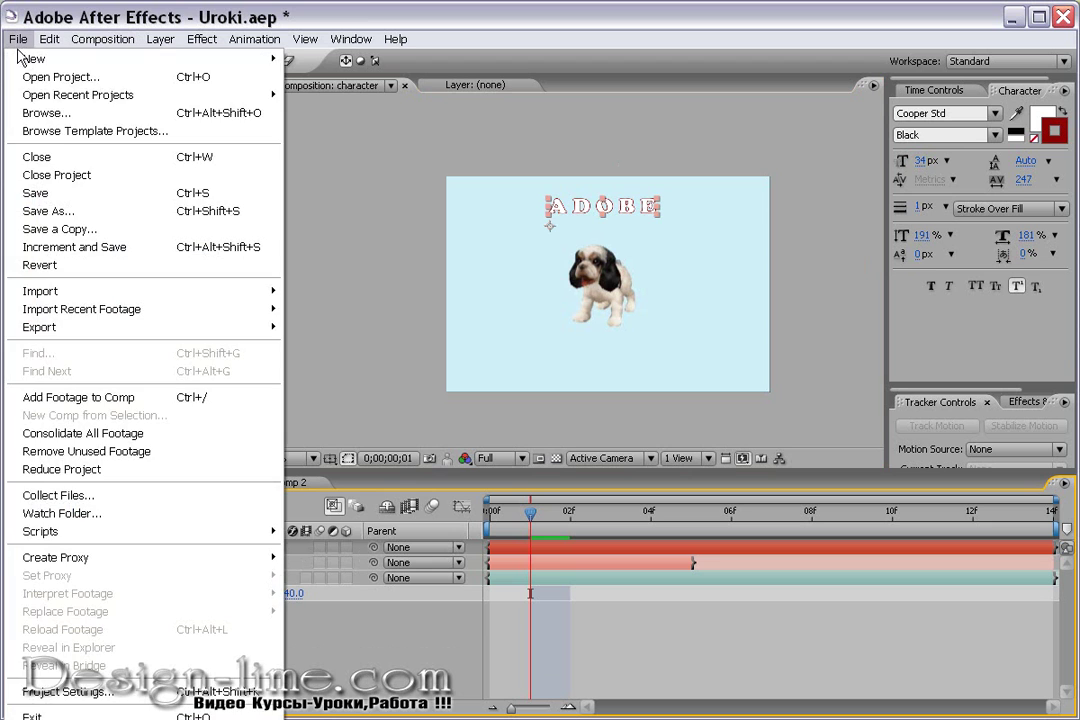
pyautogui.click(35, 111)
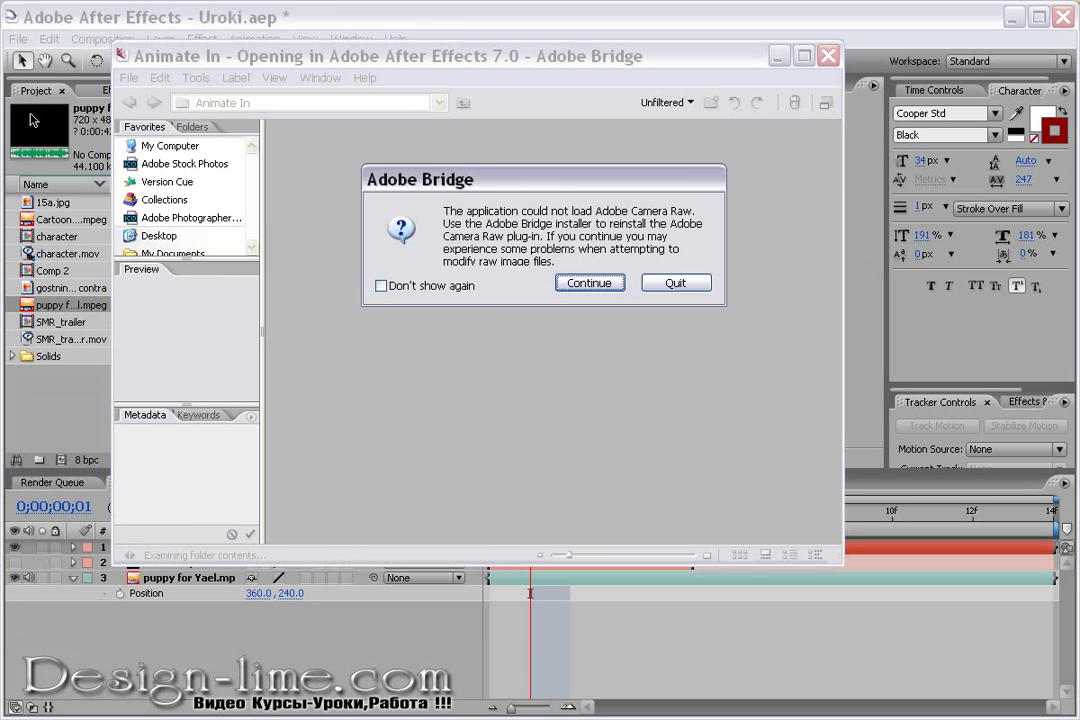
pyautogui.click(590, 283)
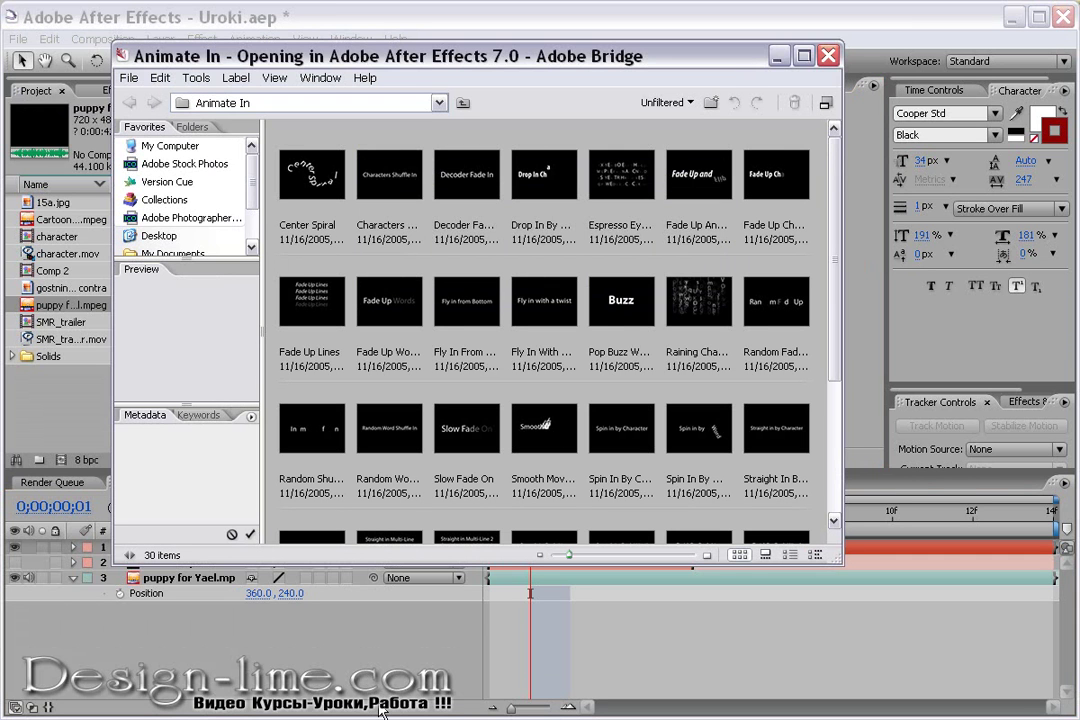
# Select Center Spiral in Bridge and move the Bridge window off the composition.
pyautogui.click(325, 195)
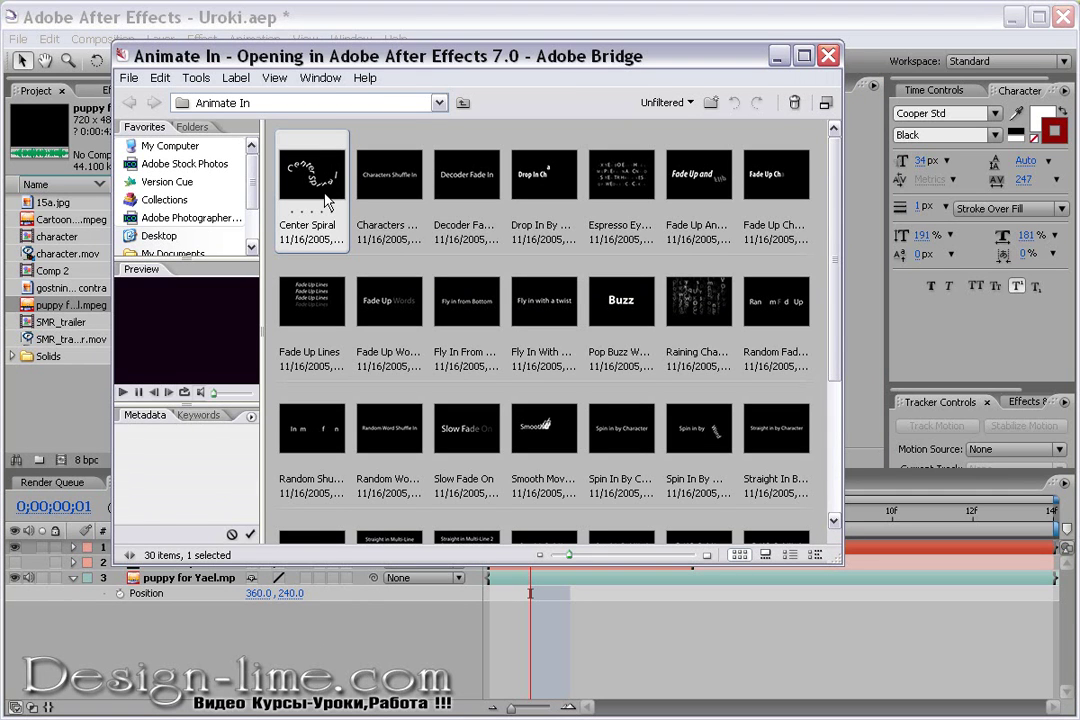
pyautogui.rightClick(325, 199)
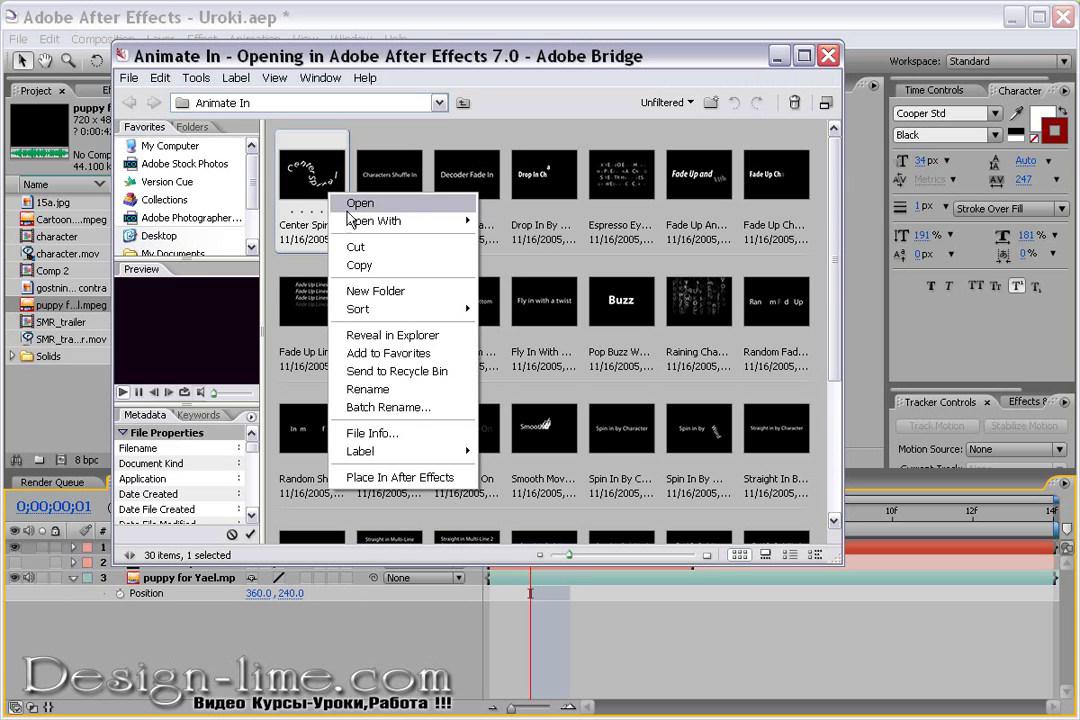
pyautogui.click(300, 178)
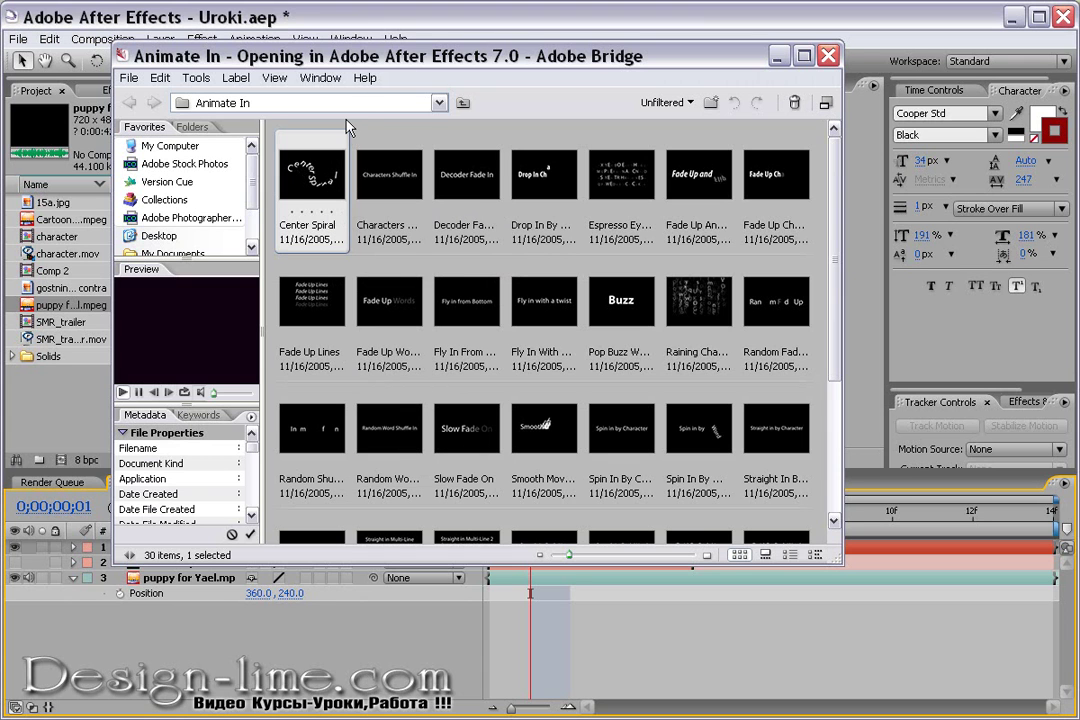
pyautogui.moveTo(404, 55)
pyautogui.mouseDown()
pyautogui.moveTo(728, 265)
pyautogui.moveTo(499, 363)
pyautogui.moveTo(504, 353)
pyautogui.mouseUp()
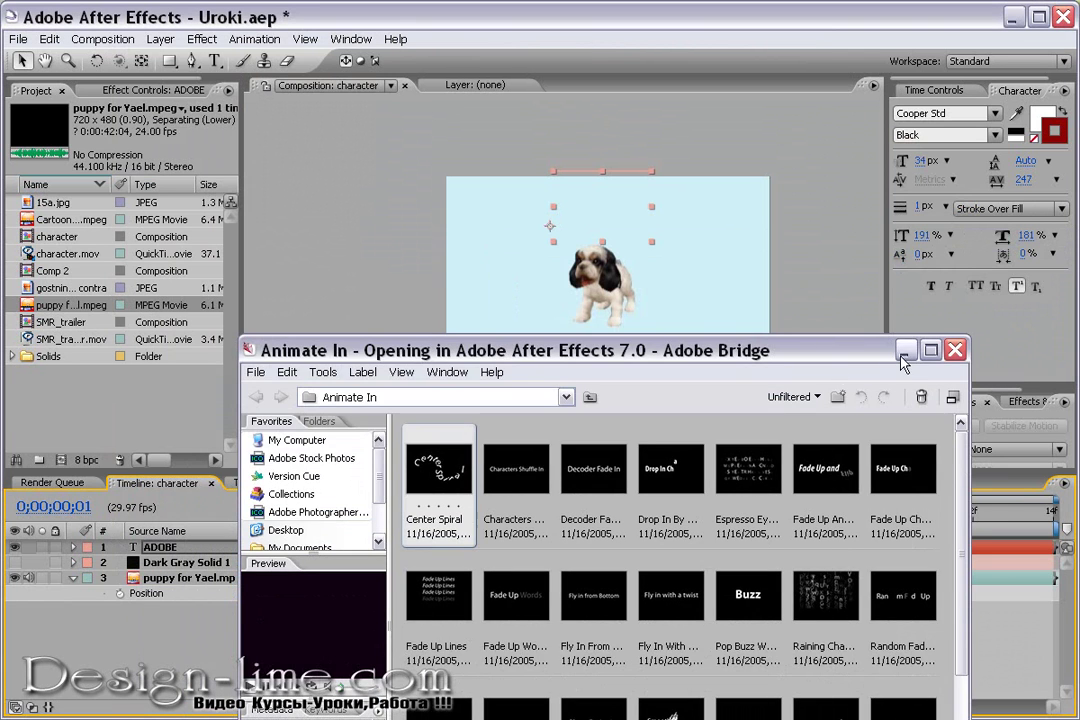
# Minimize Bridge and scrub through the spiral text animation from the start.
pyautogui.click(904, 352)
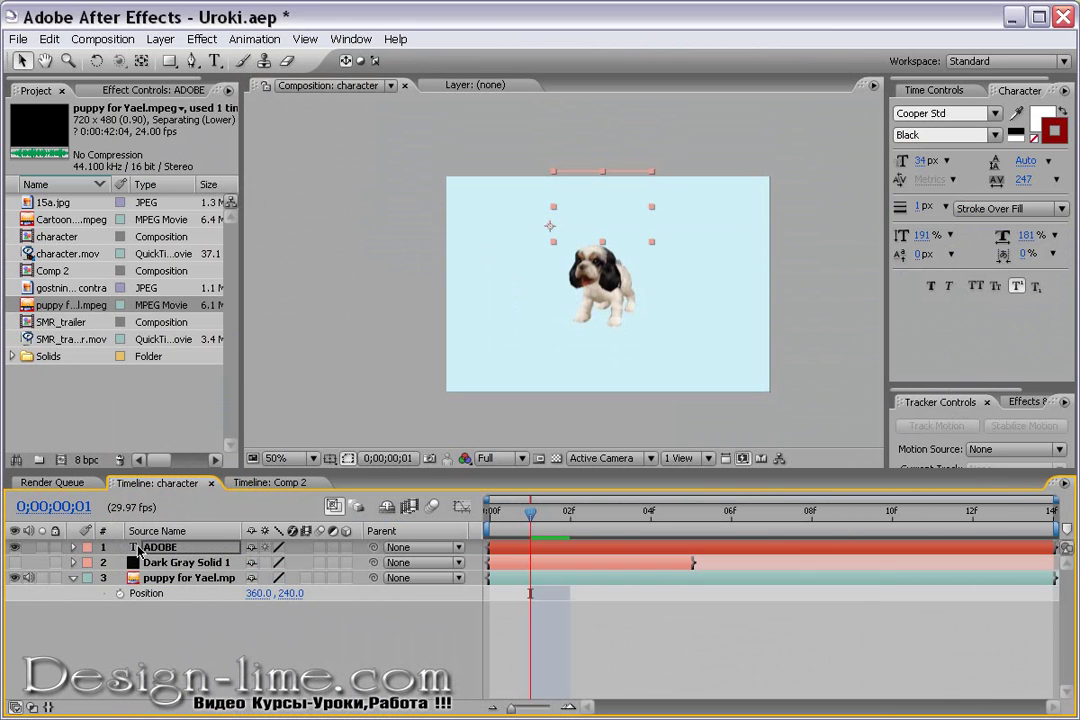
pyautogui.press('p')
pyautogui.press('p')
pyautogui.click(487, 513)
pyautogui.moveTo(487, 520)
pyautogui.mouseDown()
pyautogui.moveTo(787, 502)
pyautogui.moveTo(1012, 505)
pyautogui.moveTo(972, 505)
pyautogui.mouseUp()
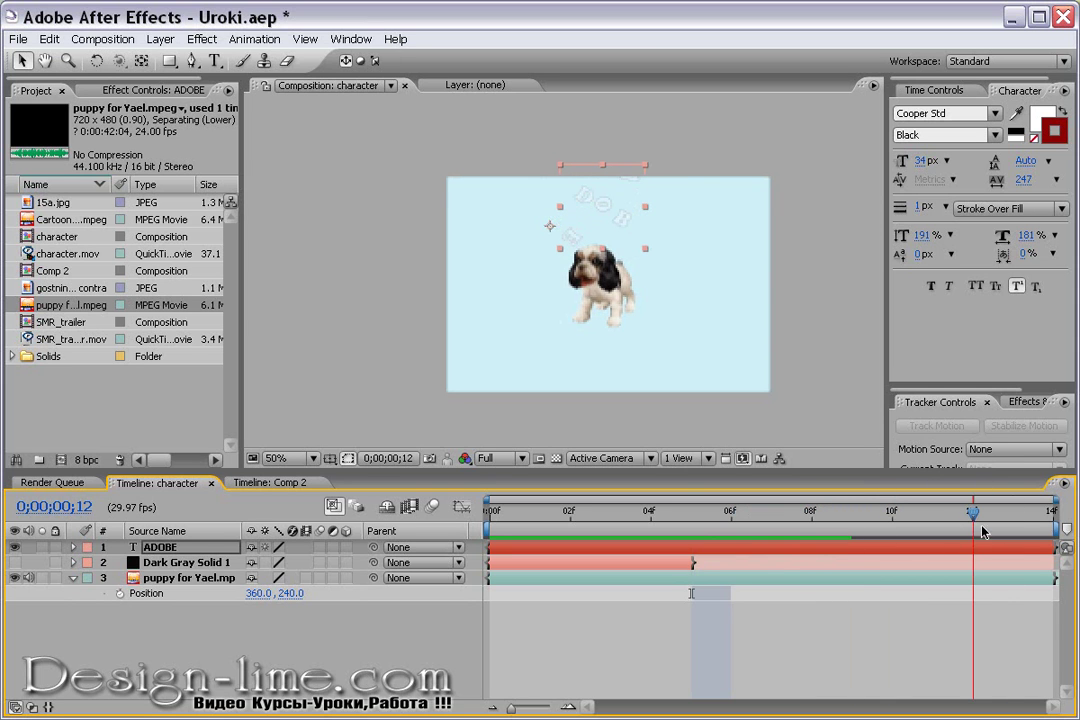
# Show Dark Gray Solid 1 again and extend its out-point to the end of the composition.
pyautogui.click(14, 563)
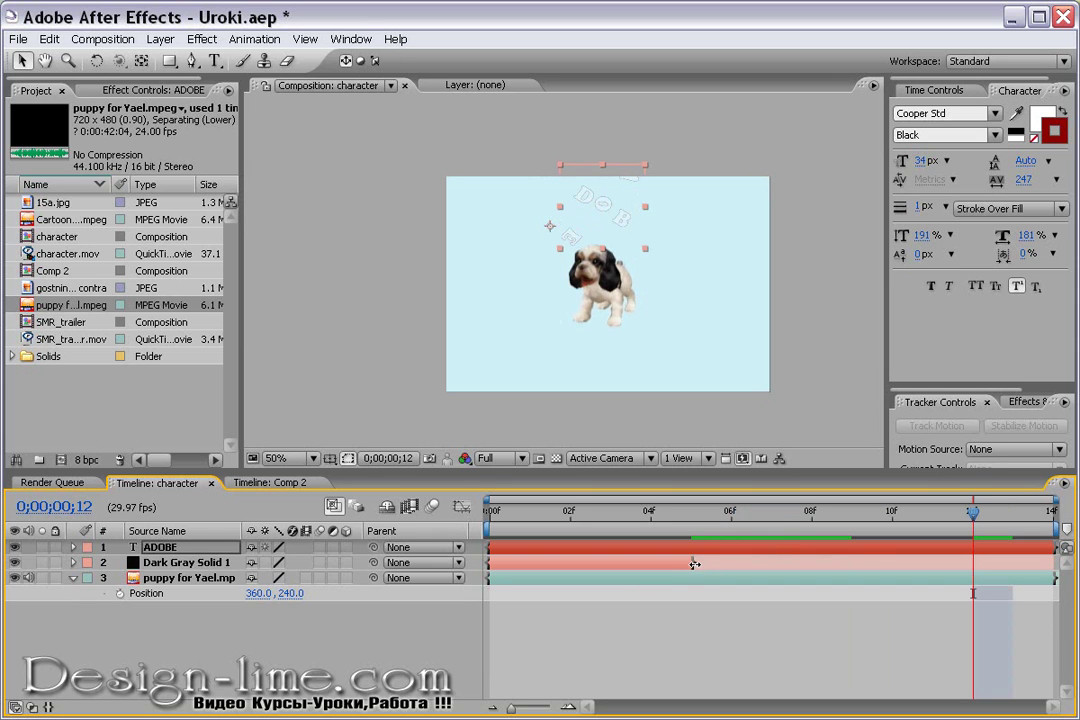
pyautogui.moveTo(694, 564); pyautogui.dragTo(1015, 564)
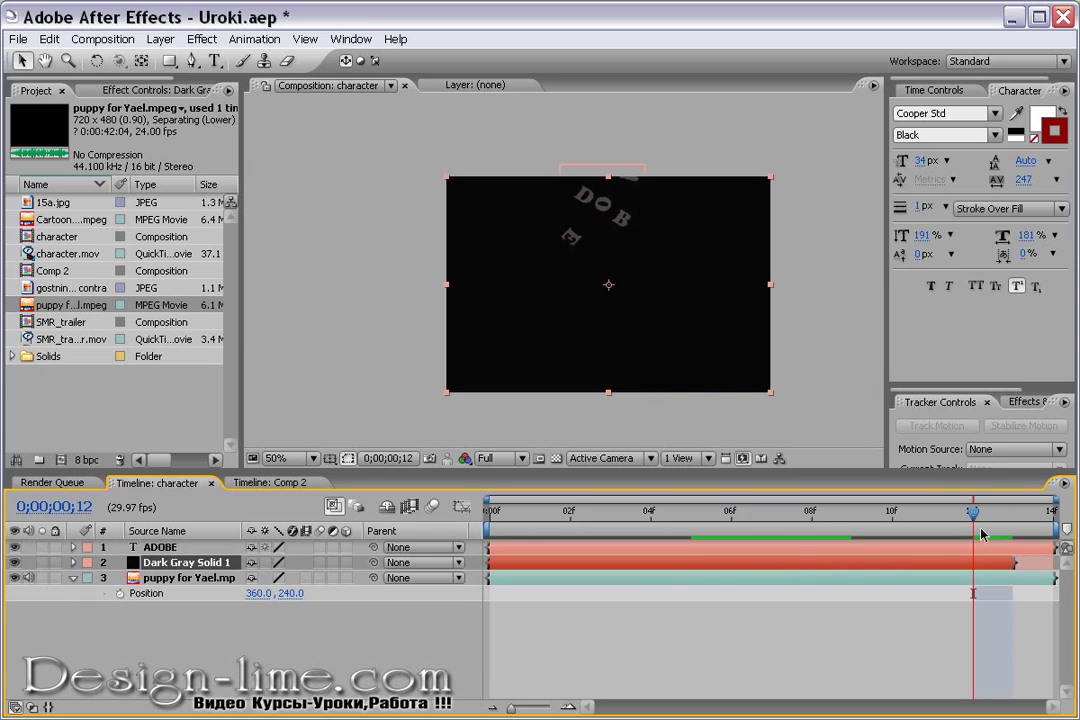
pyautogui.press('pageup')
pyautogui.press('pageup')
pyautogui.press('pageup')
pyautogui.press('pageup')
pyautogui.press('pageup')
pyautogui.press('KP_0')
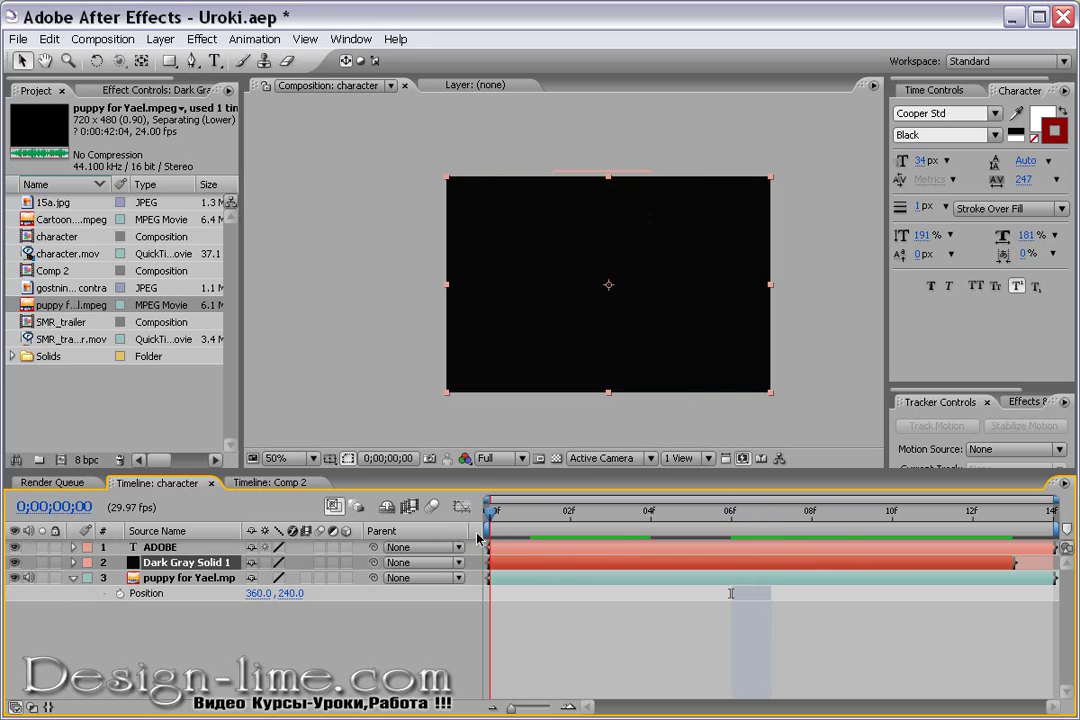
pyautogui.click(1013, 511)
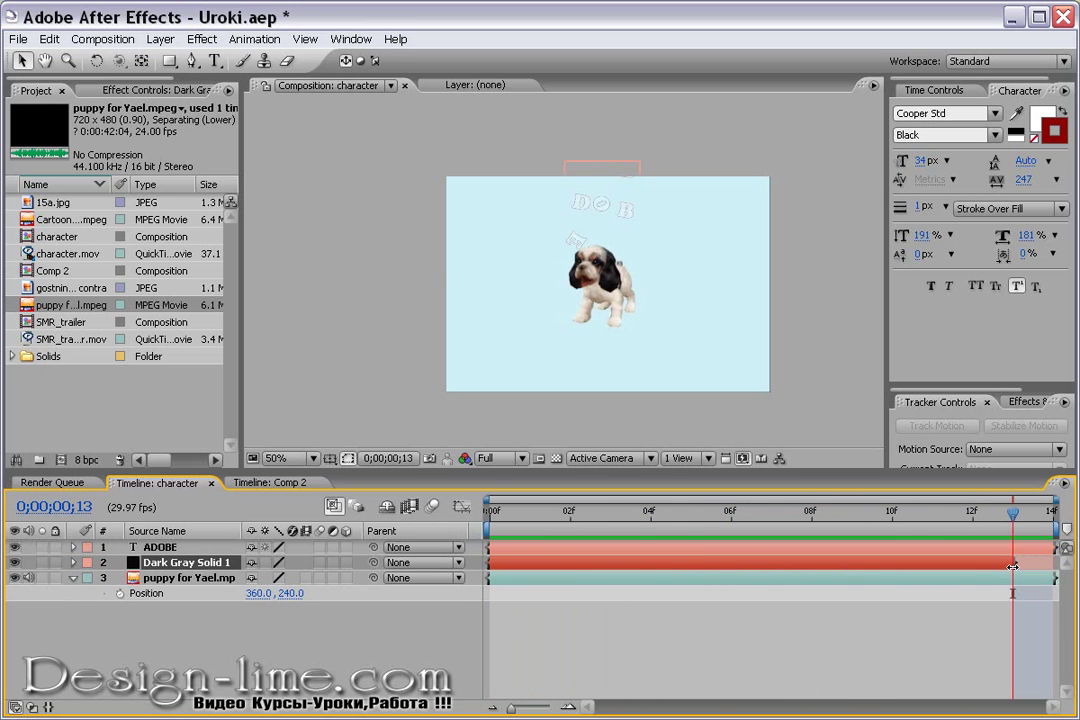
pyautogui.moveTo(1032, 564); pyautogui.dragTo(1042, 564)
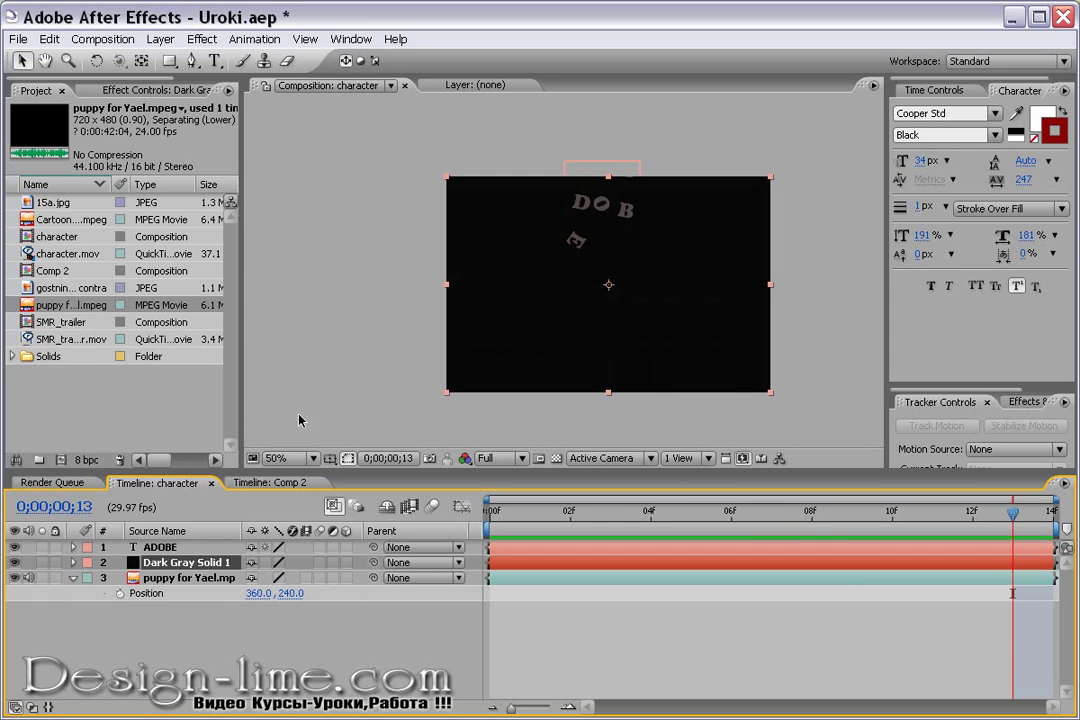
pyautogui.rightClick(349, 380)
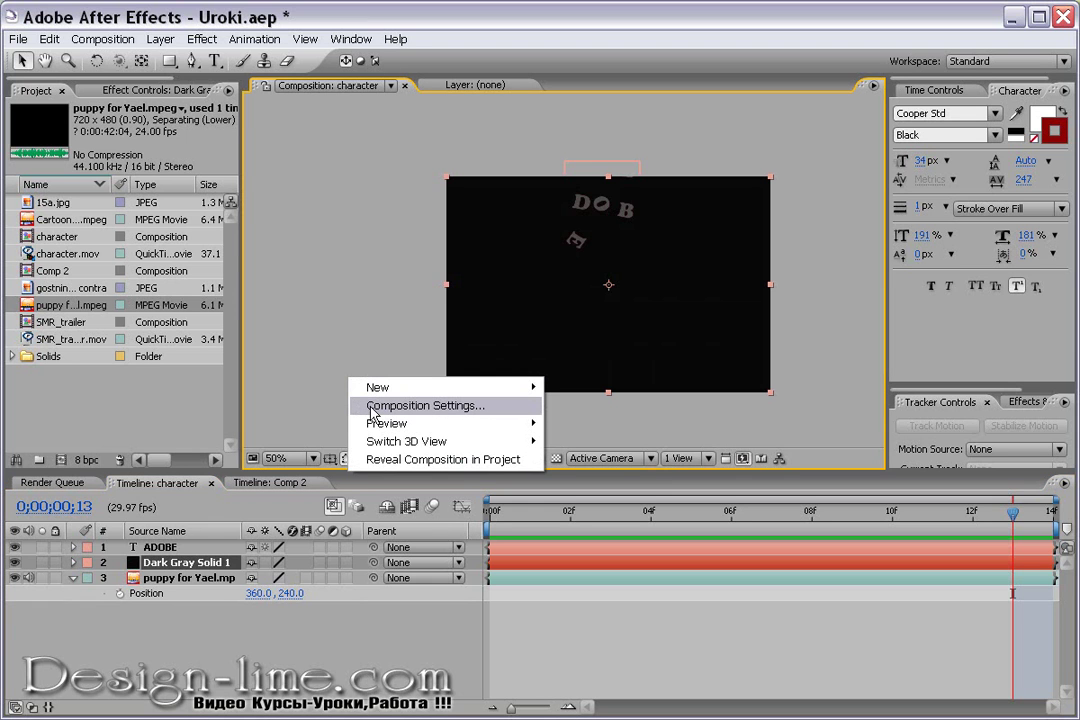
# Set the character composition's Duration to 0;00;05;14 in Composition Settings.
pyautogui.click(371, 407)
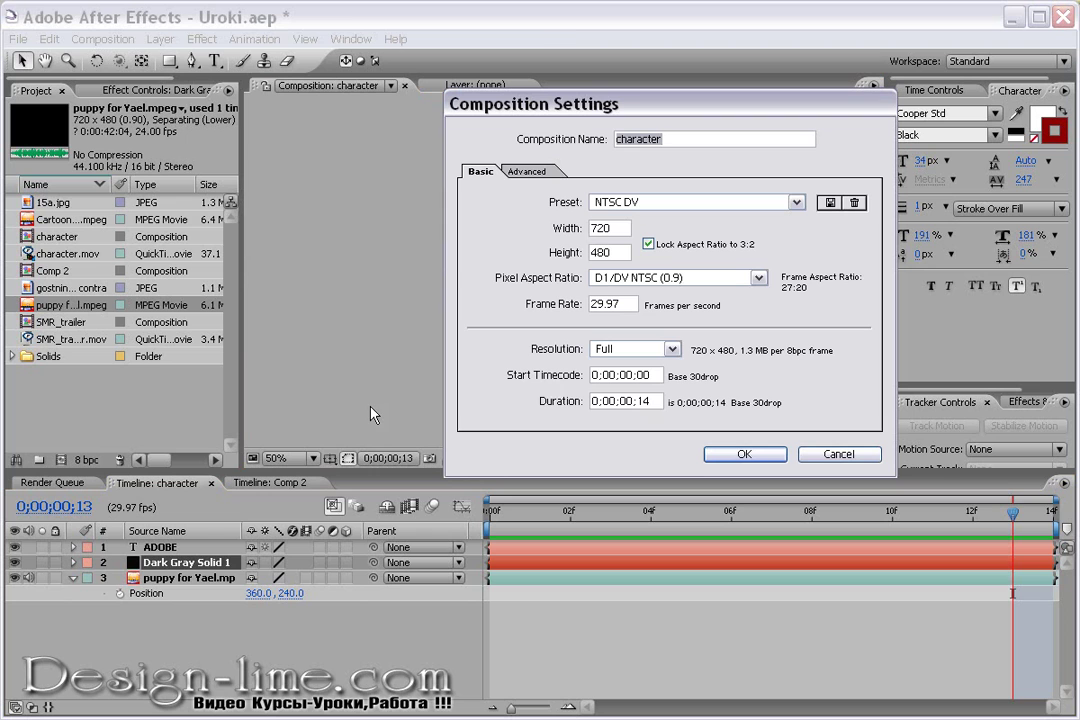
pyautogui.click(630, 401)
pyautogui.doubleClick(623, 401)
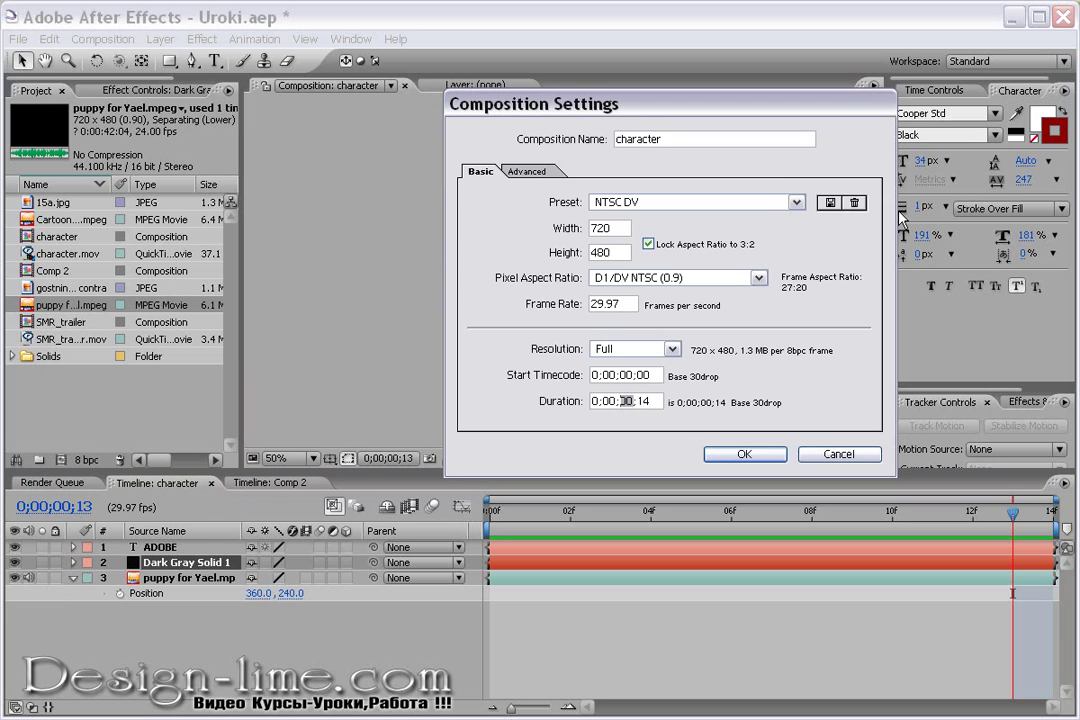
pyautogui.write('5')
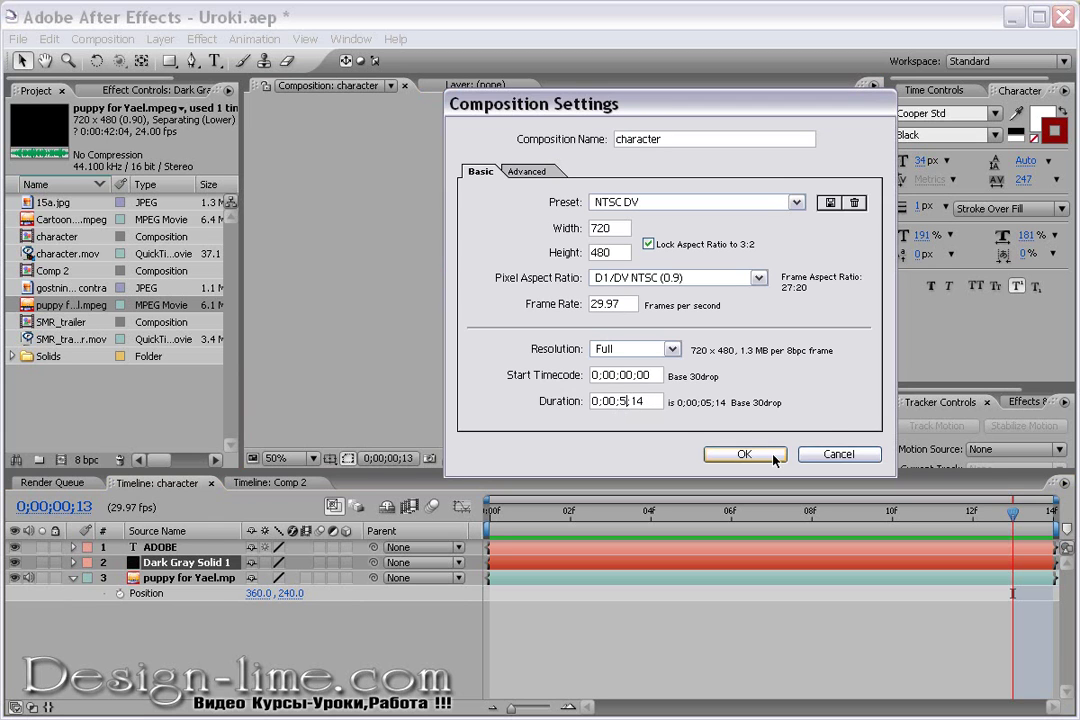
pyautogui.click(768, 456)
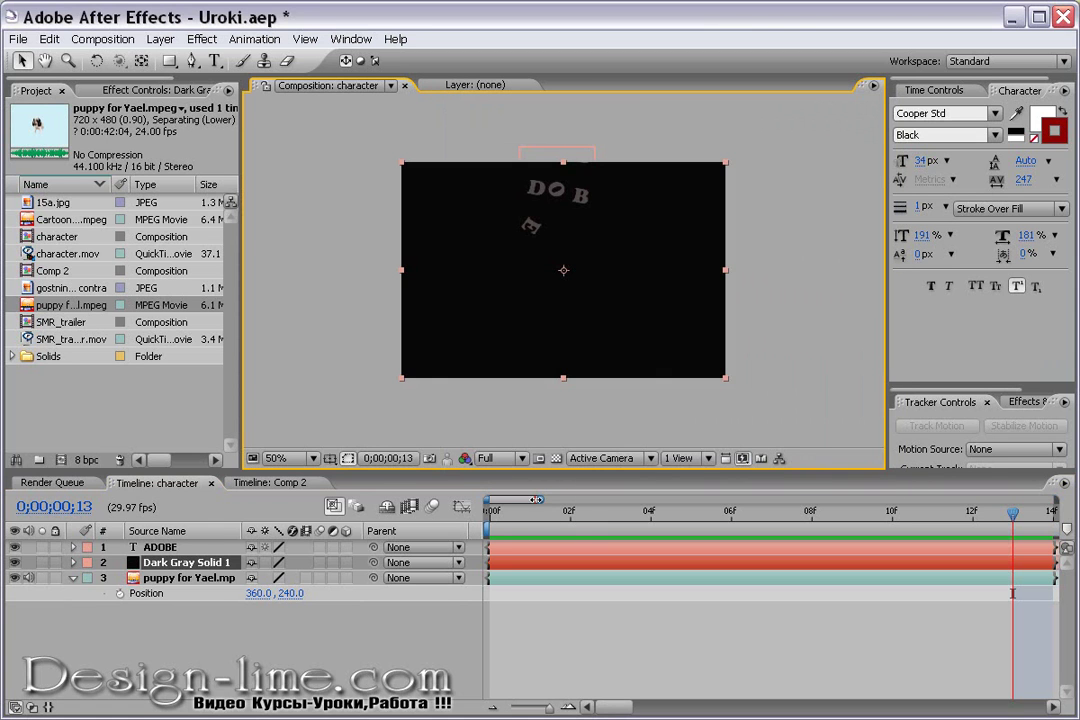
# Zoom the timeline out, extend the ADOBE layer to about 4 seconds, and scrub to 0;00;02;20.
pyautogui.press('space')
pyautogui.moveTo(538, 498); pyautogui.dragTo(964, 517)
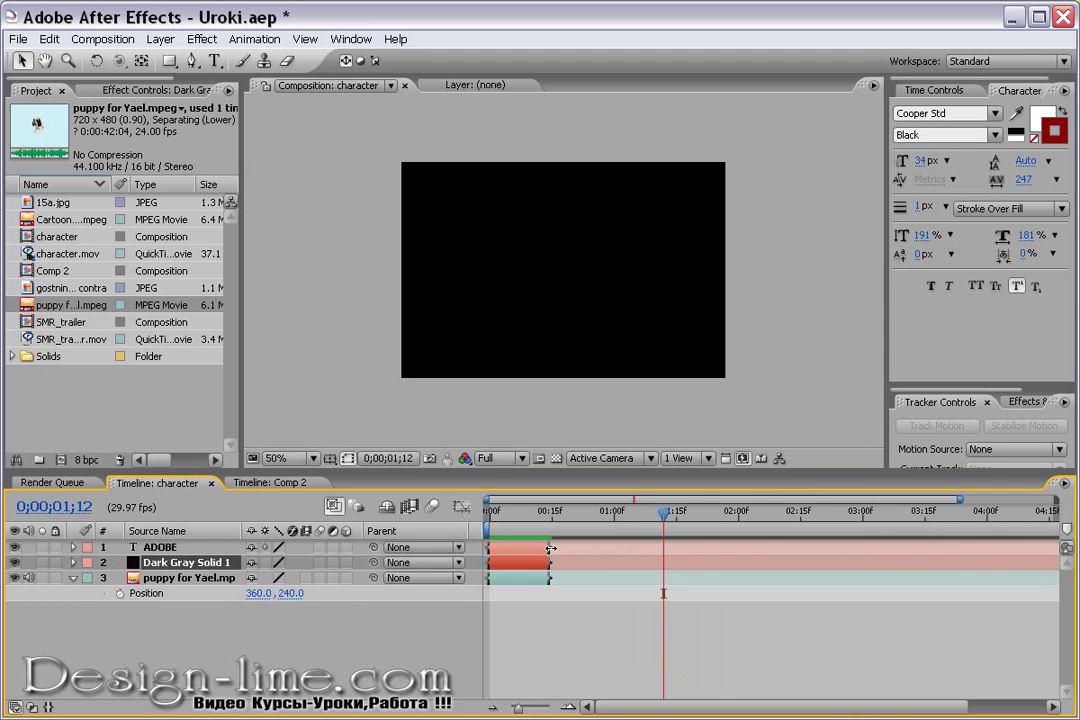
pyautogui.moveTo(551, 548); pyautogui.dragTo(968, 548)
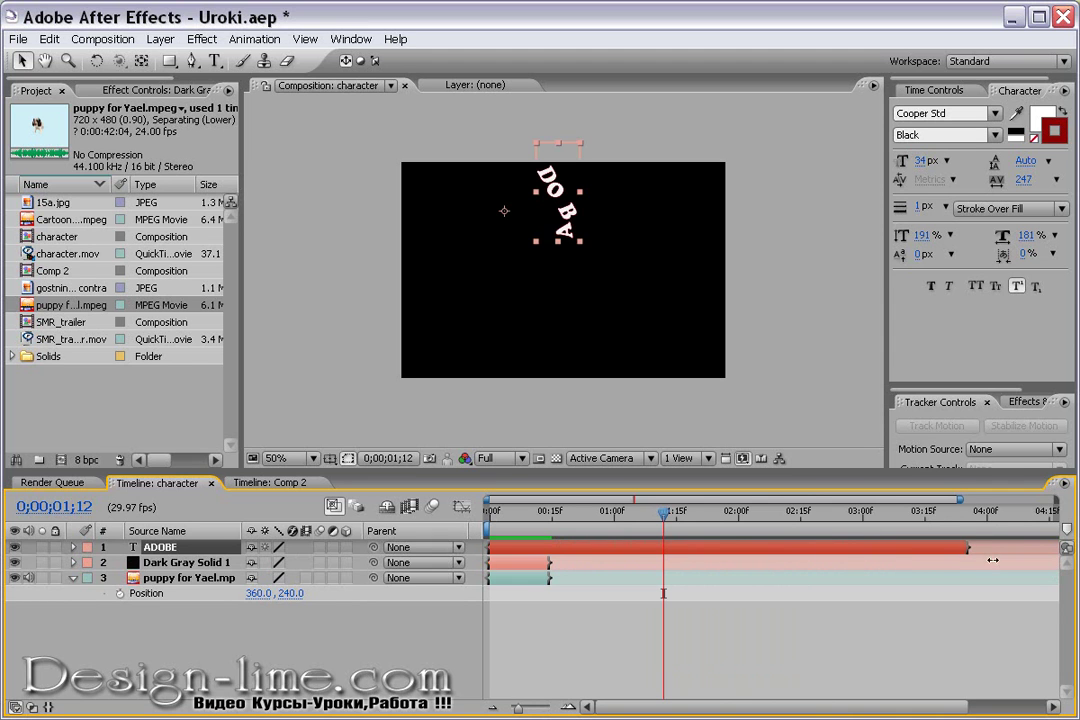
pyautogui.moveTo(663, 513)
pyautogui.mouseDown()
pyautogui.moveTo(884, 527)
pyautogui.moveTo(803, 533)
pyautogui.moveTo(818, 536)
pyautogui.mouseUp()
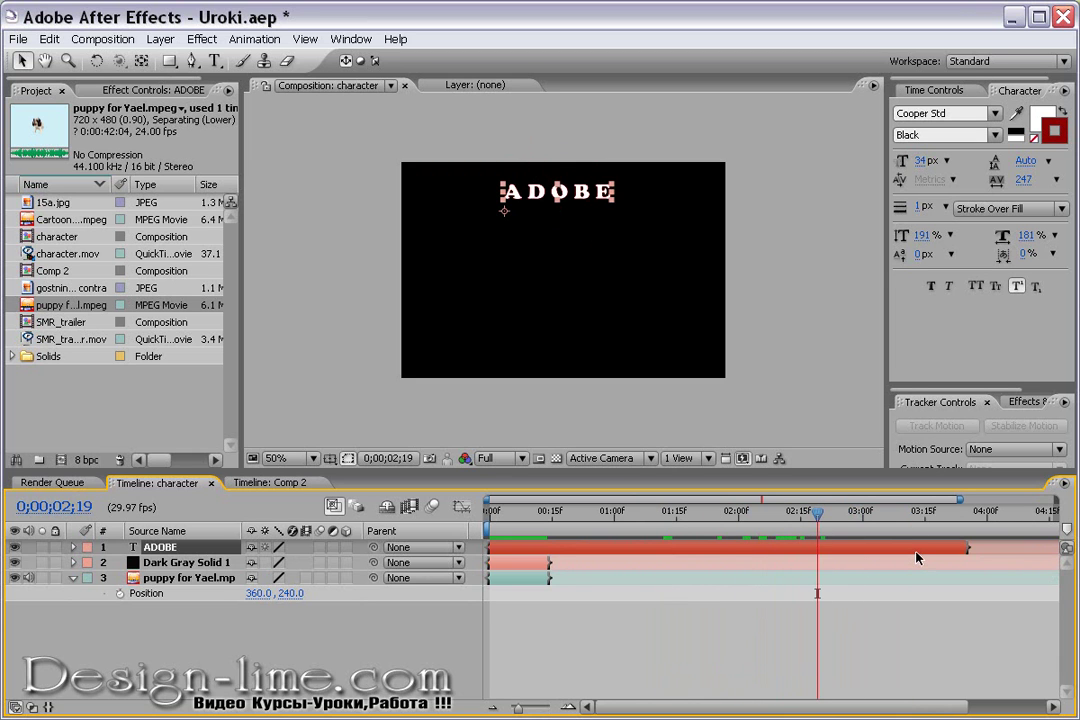
pyautogui.click(820, 520)
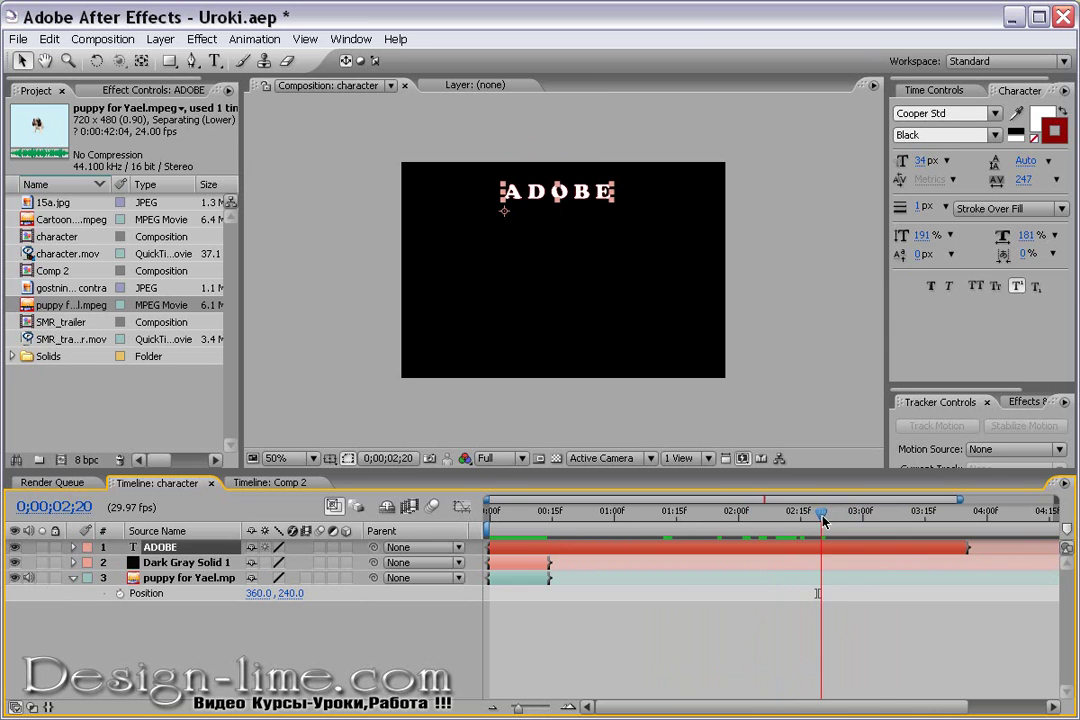
pyautogui.click(210, 646)
pyautogui.click(160, 547)
# Expand the ADOBE layer's Text animators to reveal the Spiral and Fade In keyframes.
pyautogui.click(72, 548)
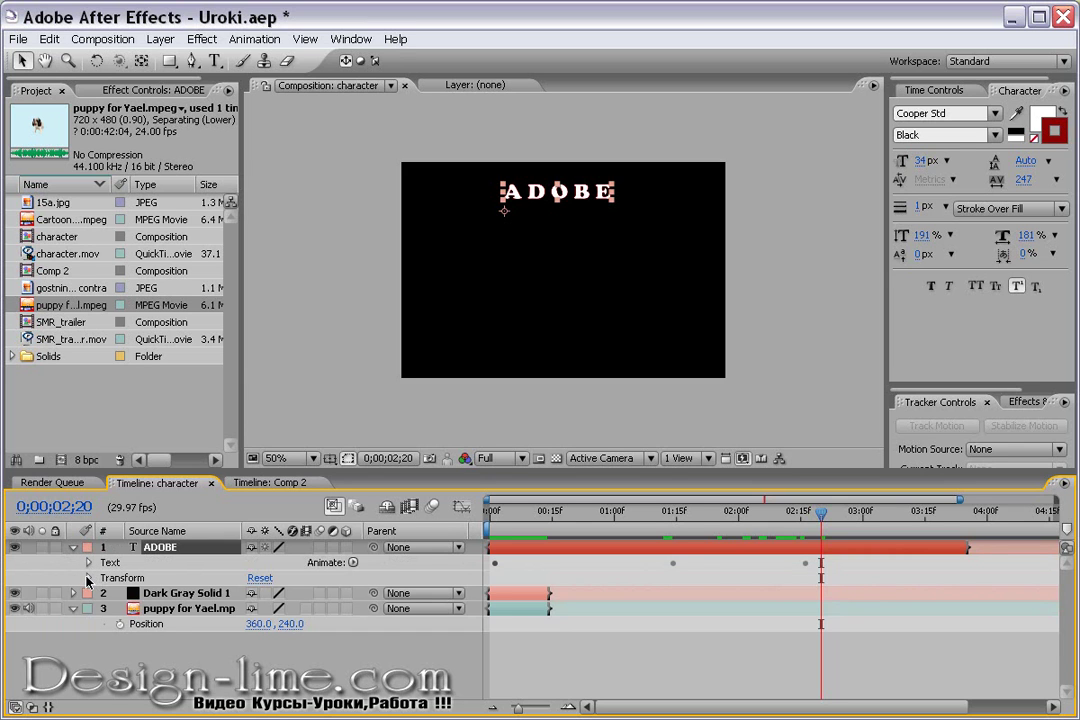
pyautogui.click(88, 578)
pyautogui.click(89, 563)
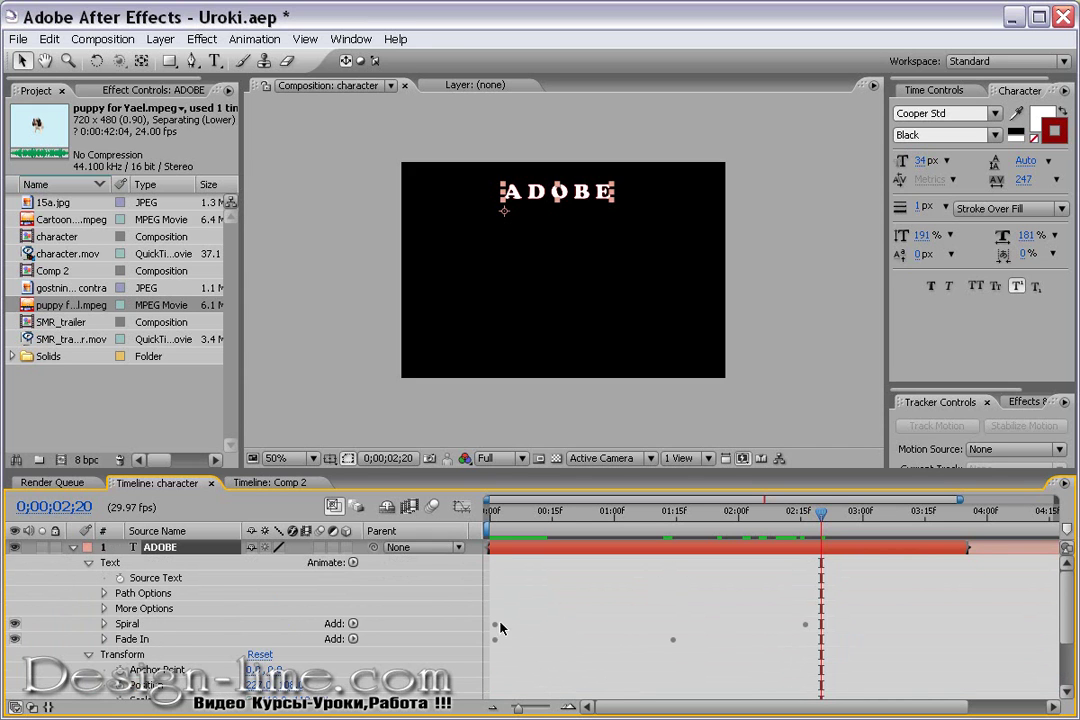
pyautogui.click(808, 632)
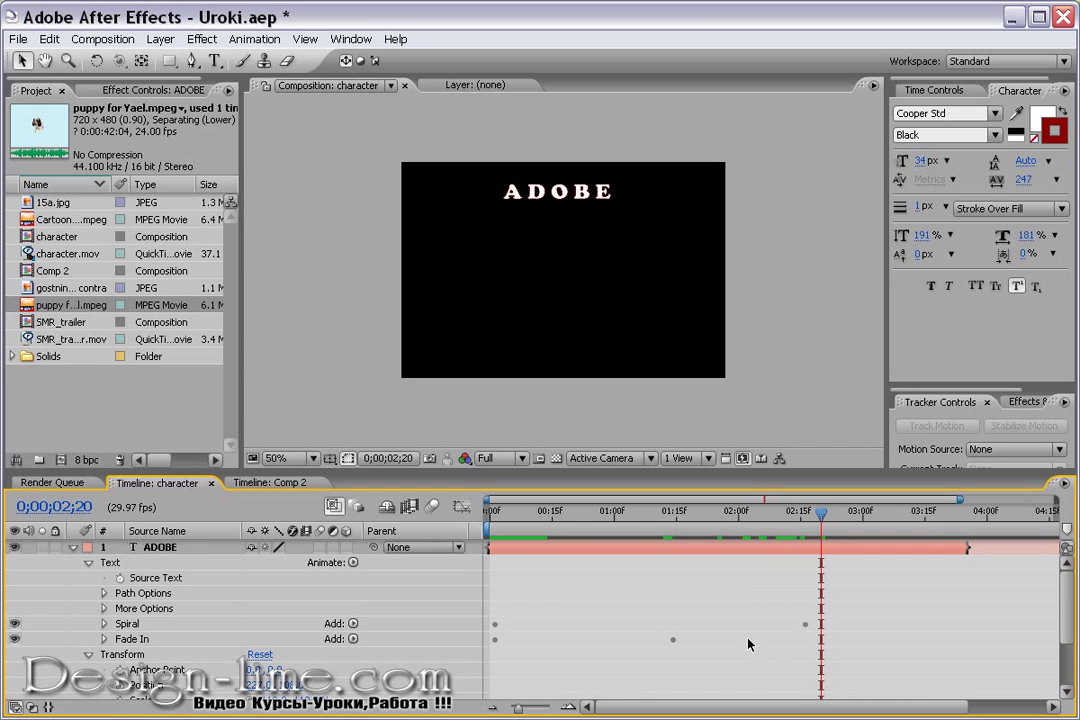
pyautogui.click(172, 549)
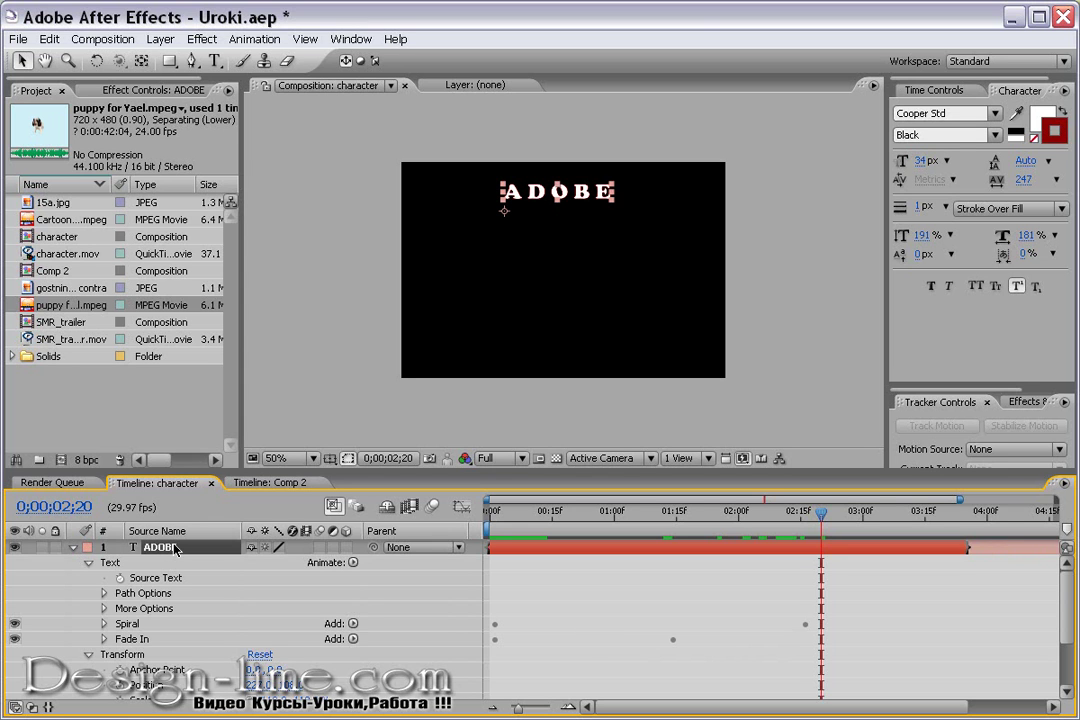
pyautogui.press('p')
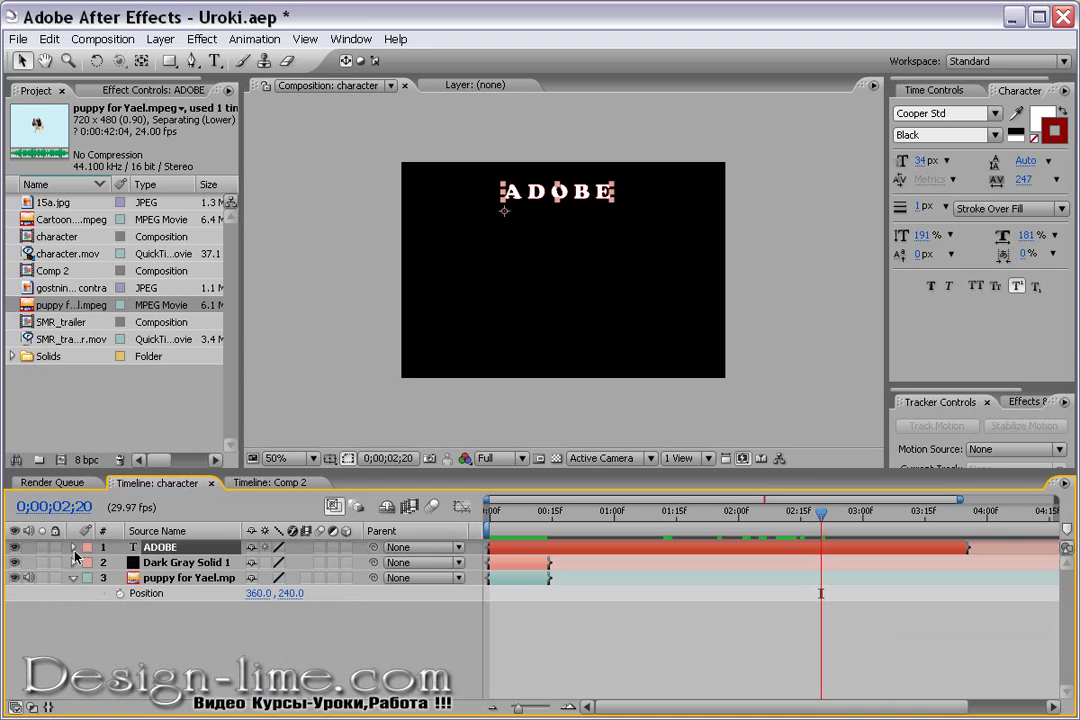
pyautogui.click(73, 548)
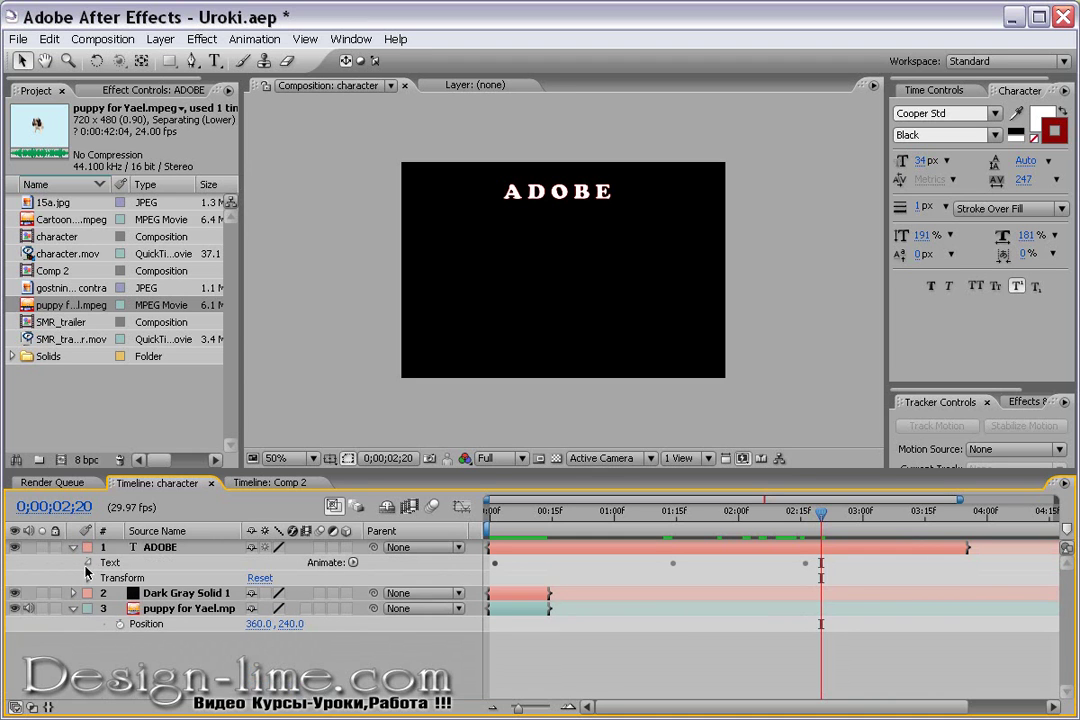
pyautogui.click(89, 562)
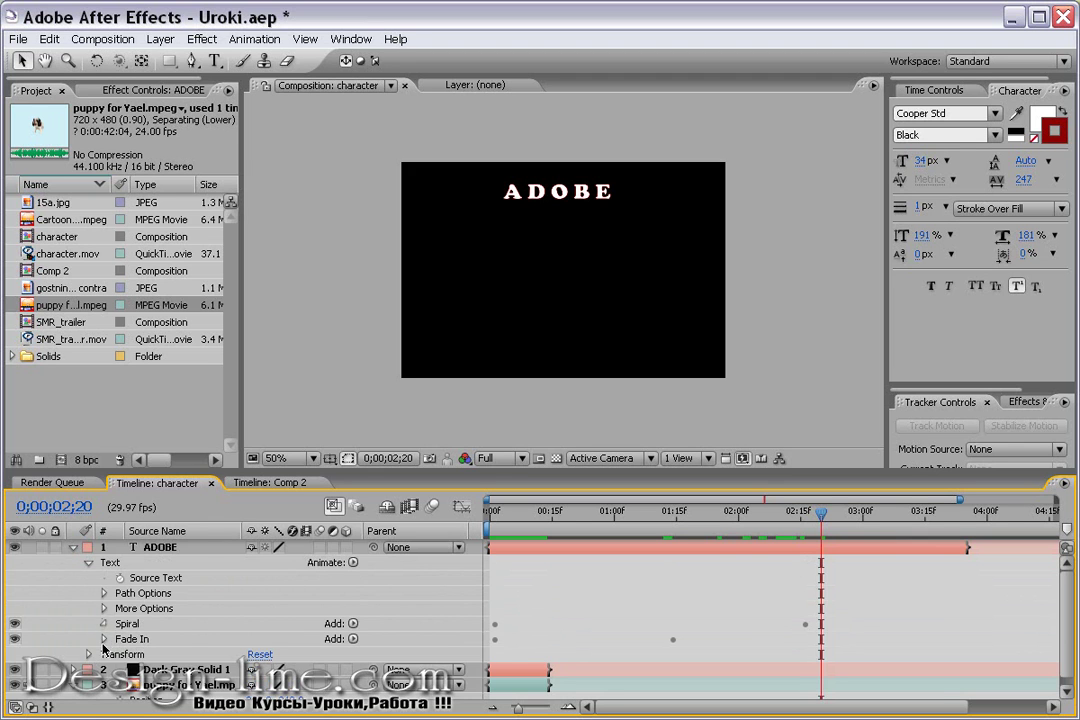
pyautogui.click(104, 623)
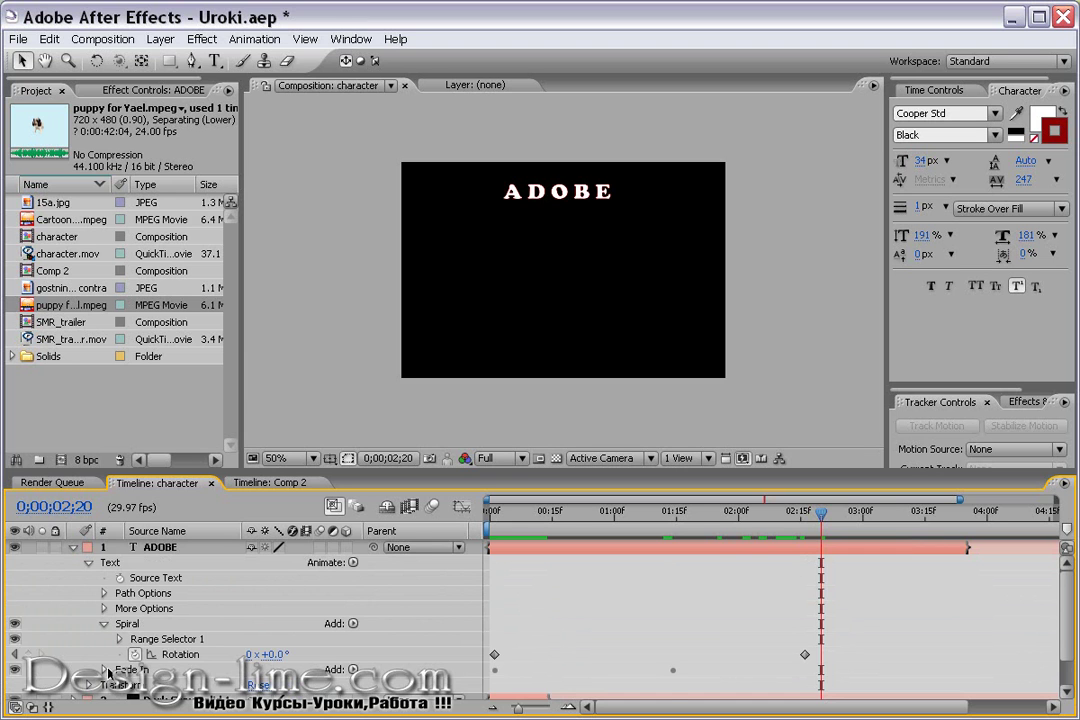
pyautogui.click(104, 669)
# Scrub back to the start and move the ADOBE title slightly lower in the frame.
pyautogui.scroll(-2, 1070, 651)
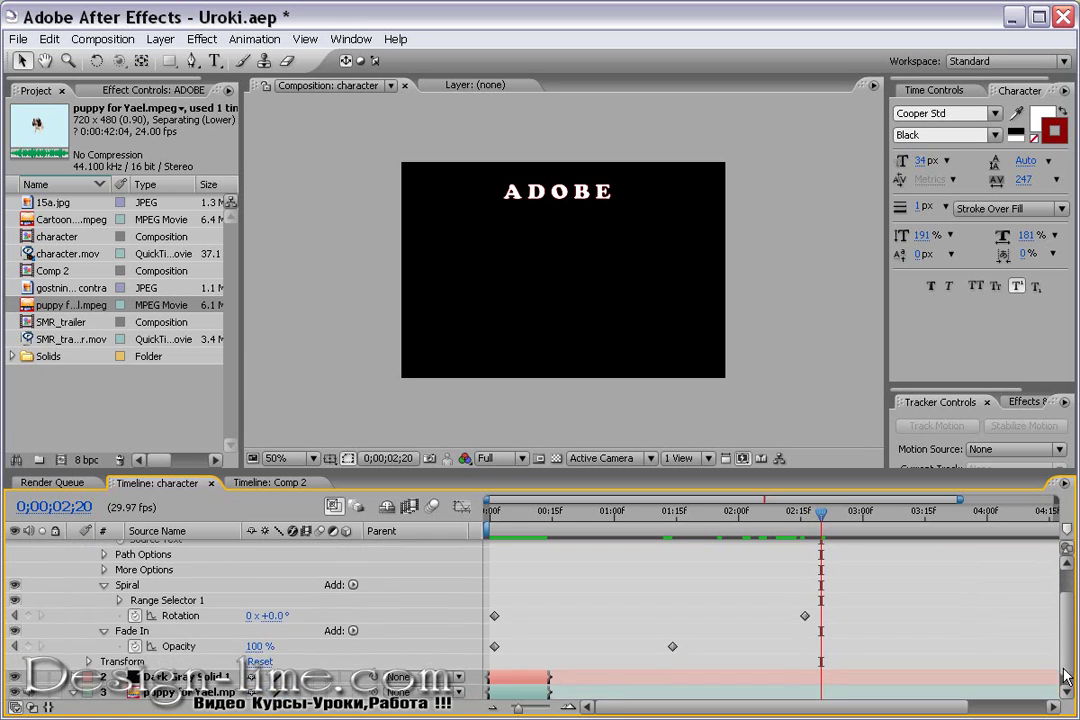
pyautogui.scroll(-1, 1070, 651)
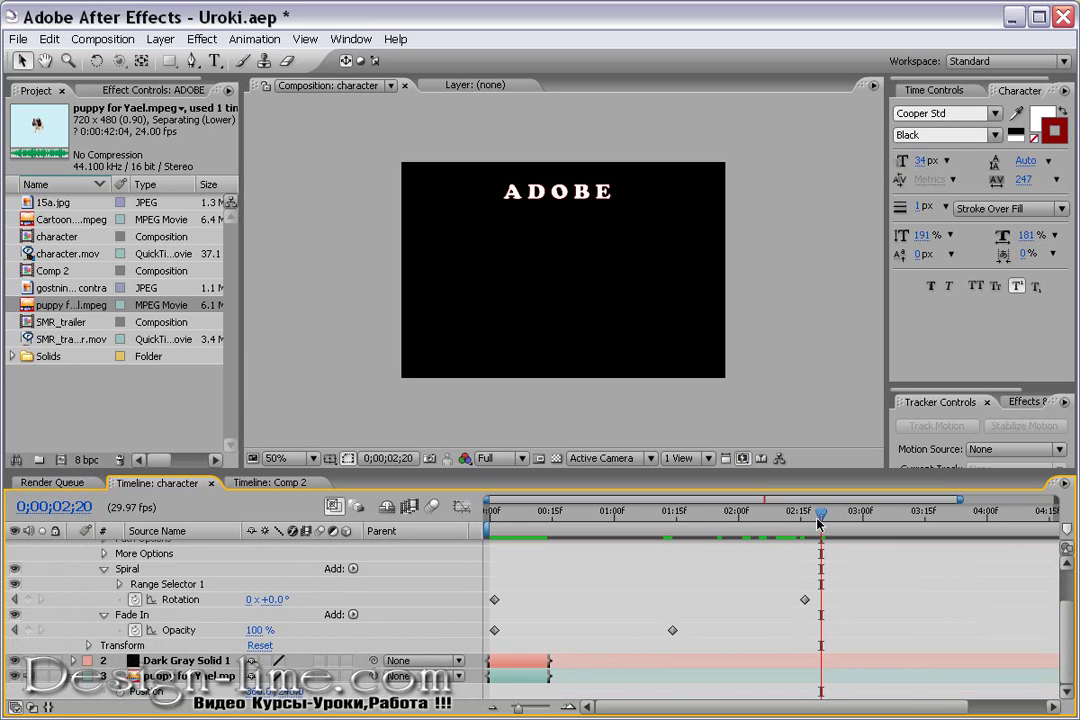
pyautogui.moveTo(822, 521)
pyautogui.mouseDown()
pyautogui.moveTo(398, 473)
pyautogui.moveTo(798, 492)
pyautogui.mouseUp()
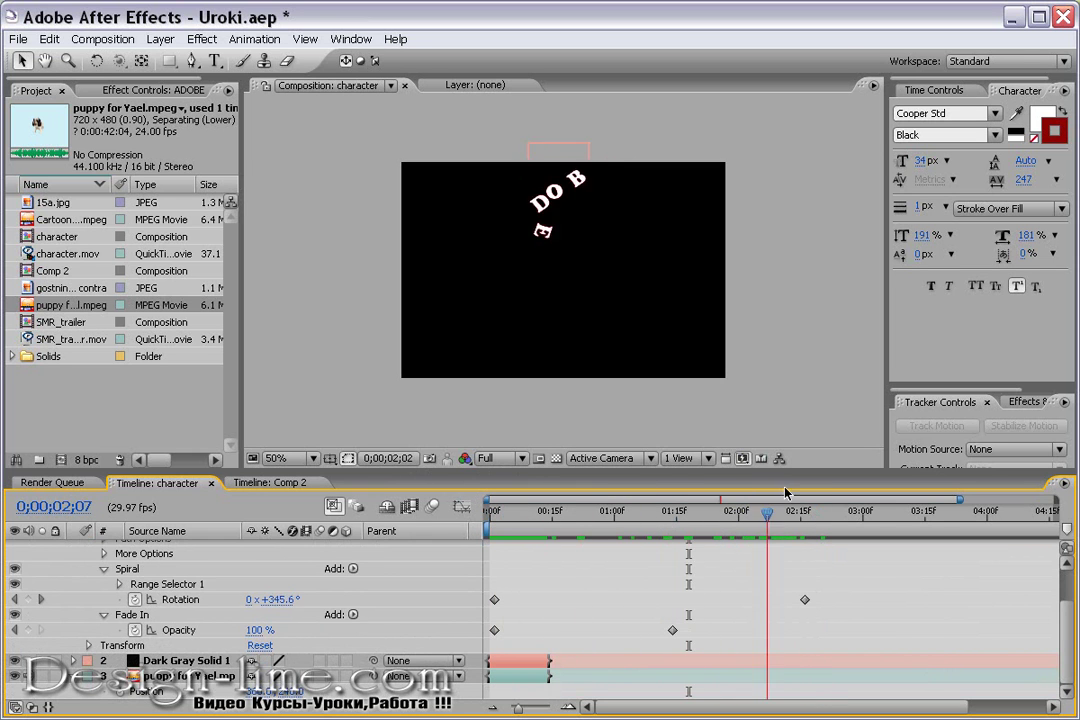
pyautogui.moveTo(1068, 610); pyautogui.dragTo(1070, 585)
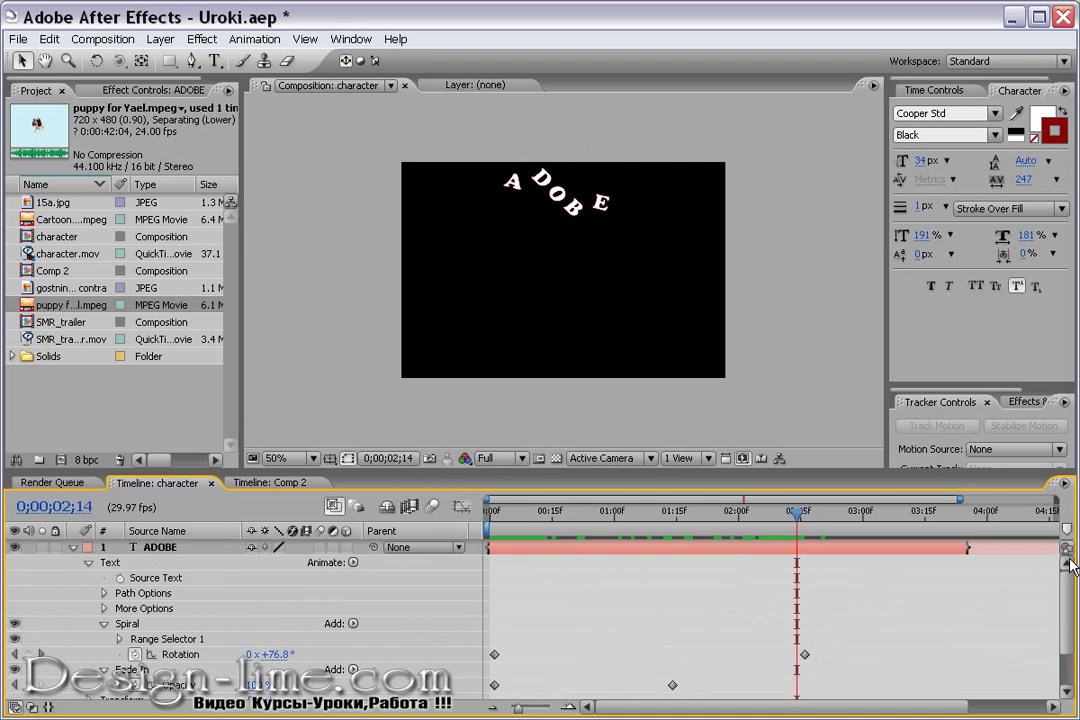
pyautogui.click(175, 550)
pyautogui.moveTo(570, 203); pyautogui.dragTo(569, 222)
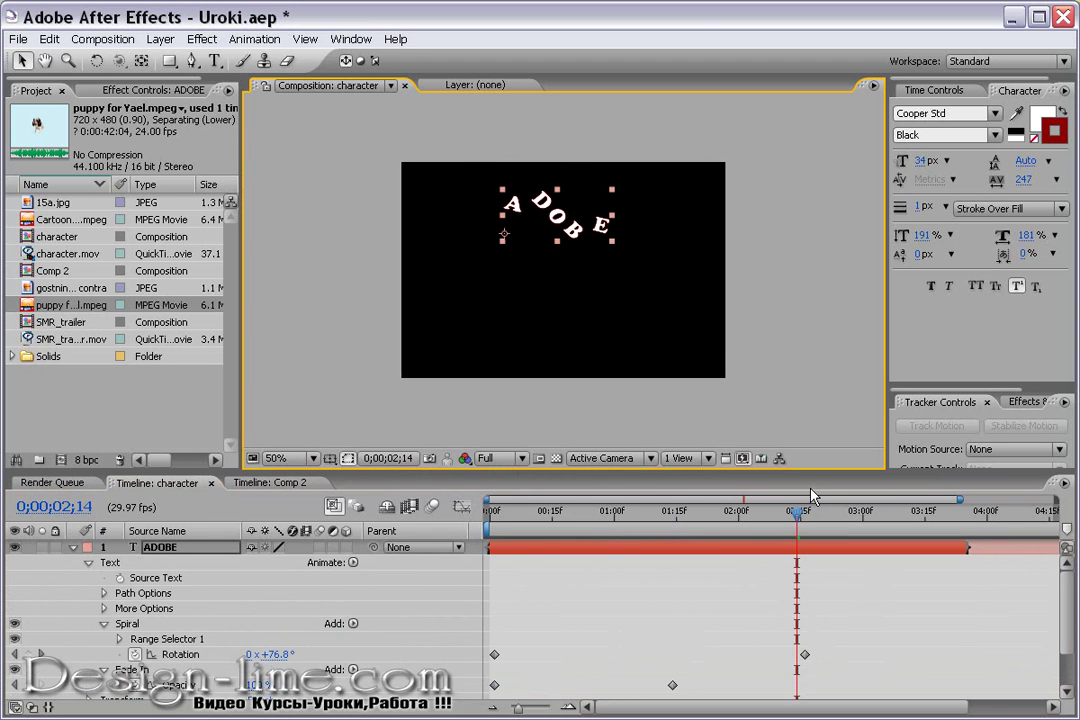
# Move the Spiral end keyframe to about 0;25 and Fade In's to about 0;15, then rewind to 0.
pyautogui.click(817, 660)
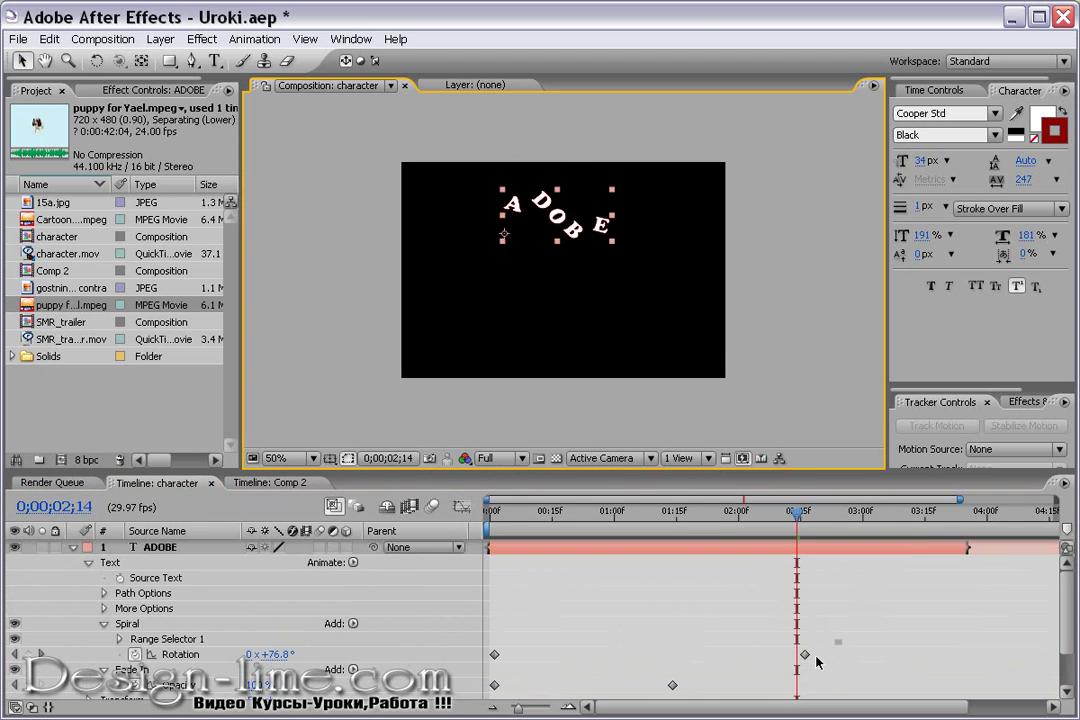
pyautogui.scroll(-1, 817, 660)
pyautogui.moveTo(840, 580); pyautogui.dragTo(640, 675)
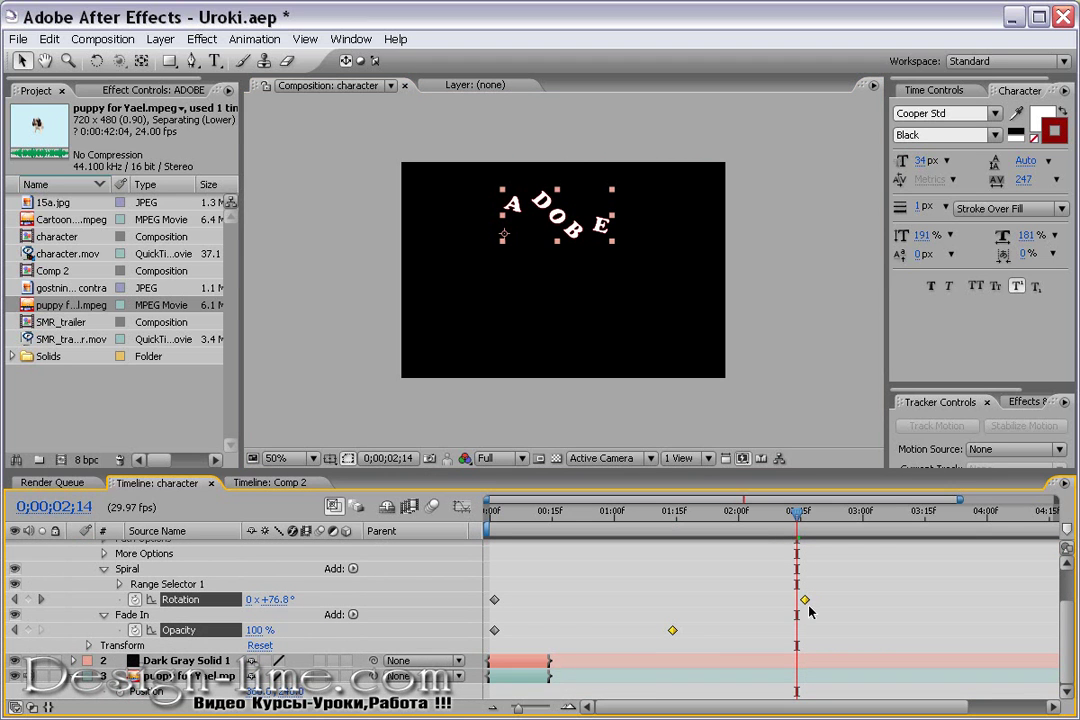
pyautogui.moveTo(805, 603); pyautogui.dragTo(678, 612)
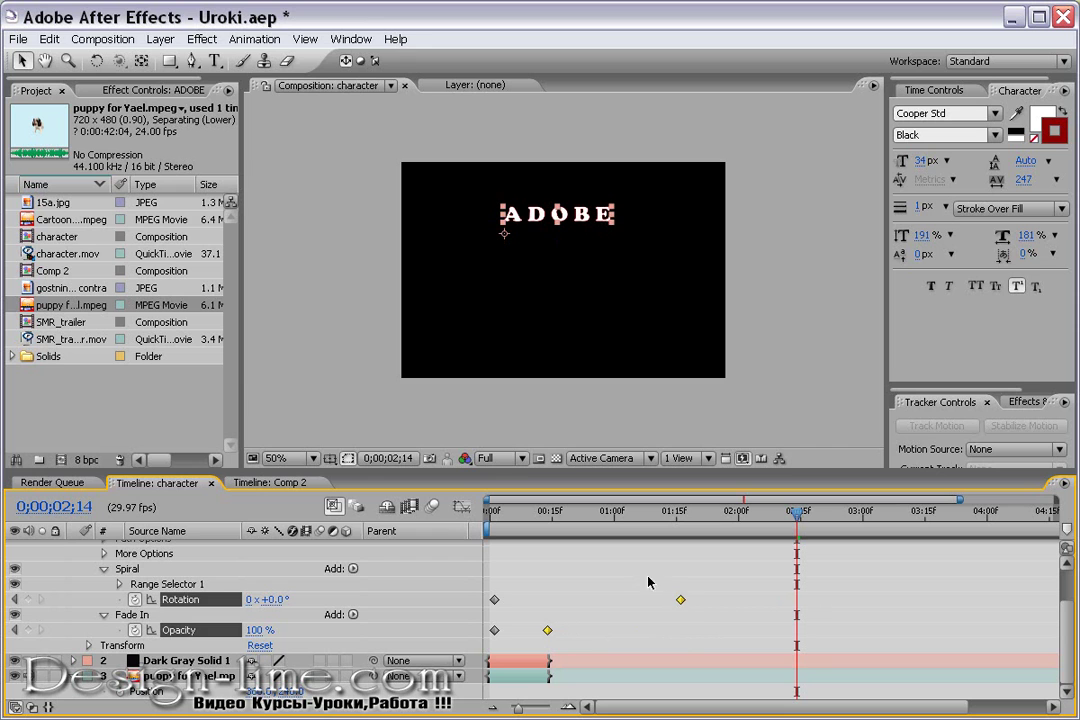
pyautogui.moveTo(682, 602); pyautogui.dragTo(601, 607)
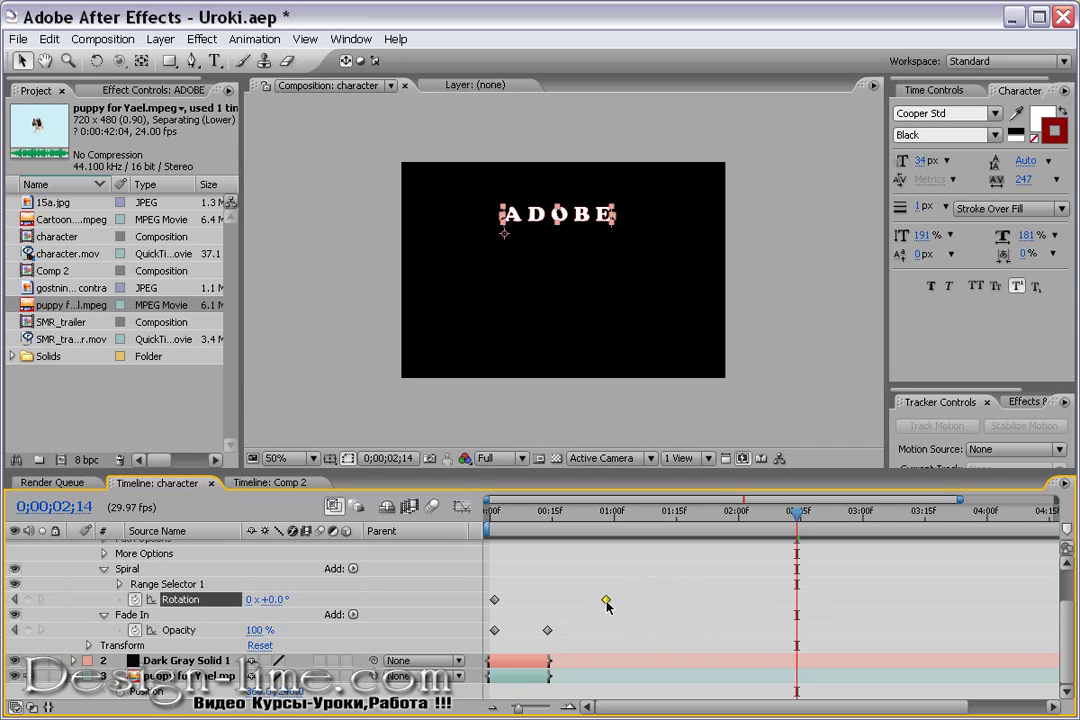
pyautogui.moveTo(797, 511); pyautogui.dragTo(490, 511)
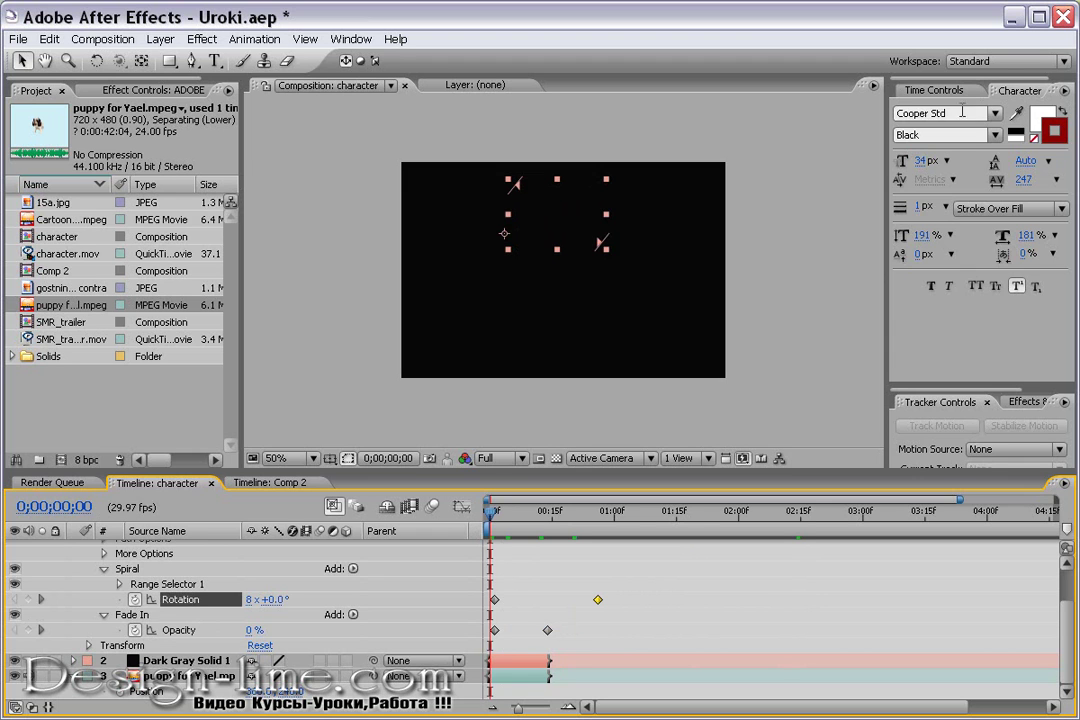
# Play the faster ADOBE spiral-in preview twice, then return to frame 0;00;00;00.
pyautogui.click(933, 90)
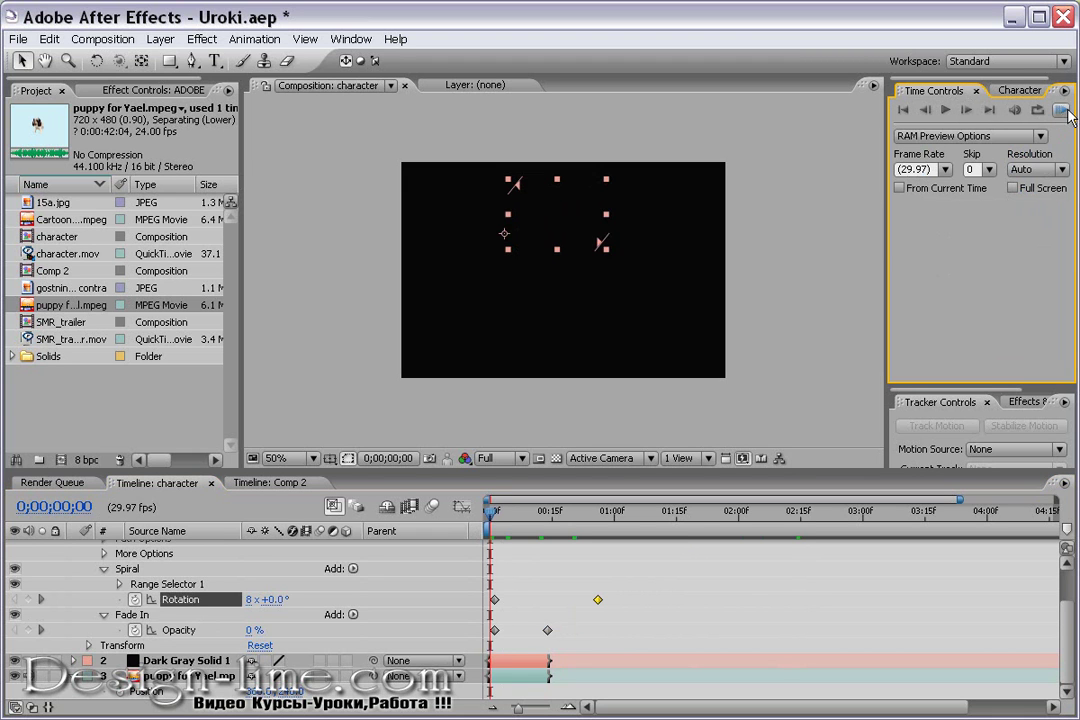
pyautogui.click(945, 111)
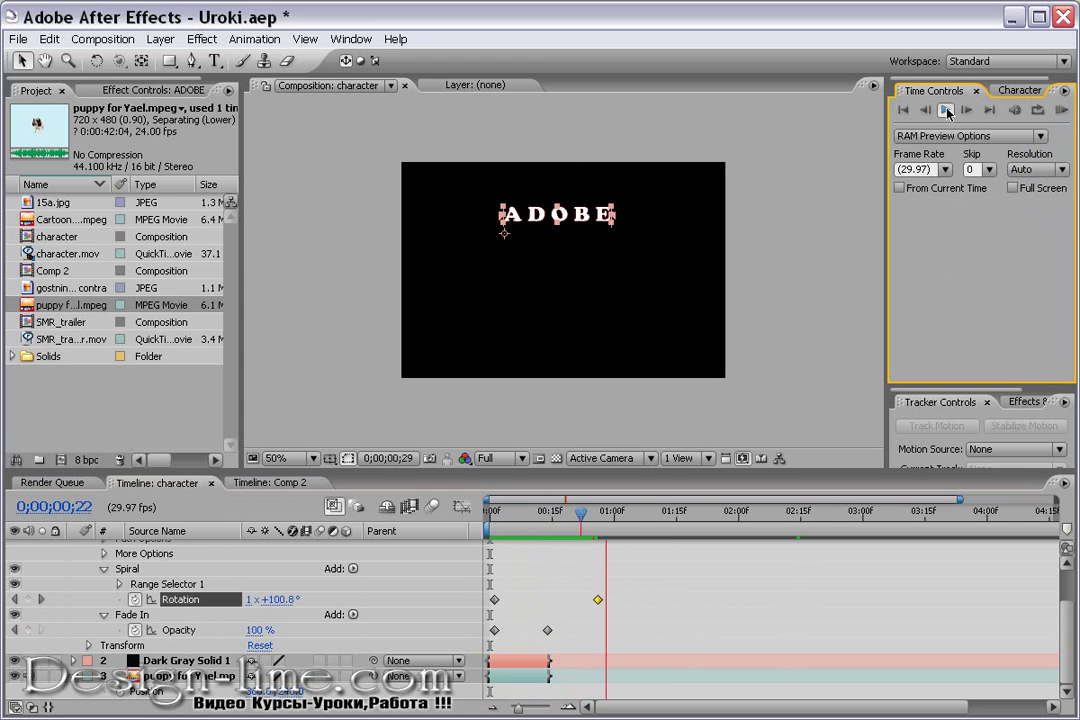
pyautogui.press('space')
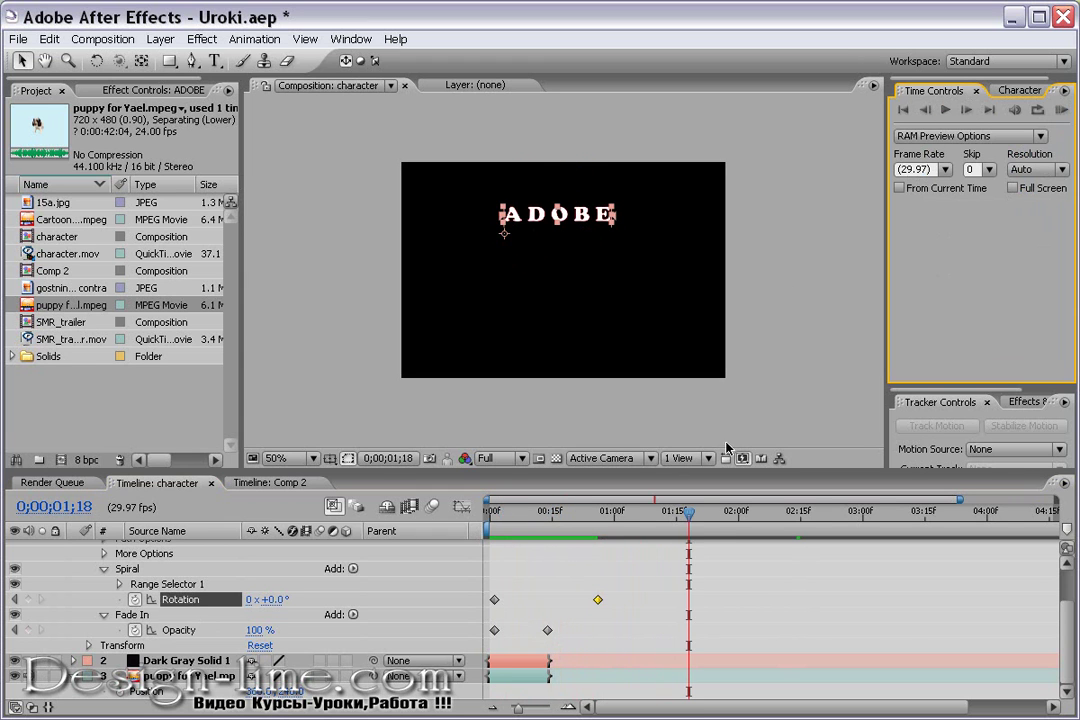
pyautogui.click(763, 426)
pyautogui.click(942, 110)
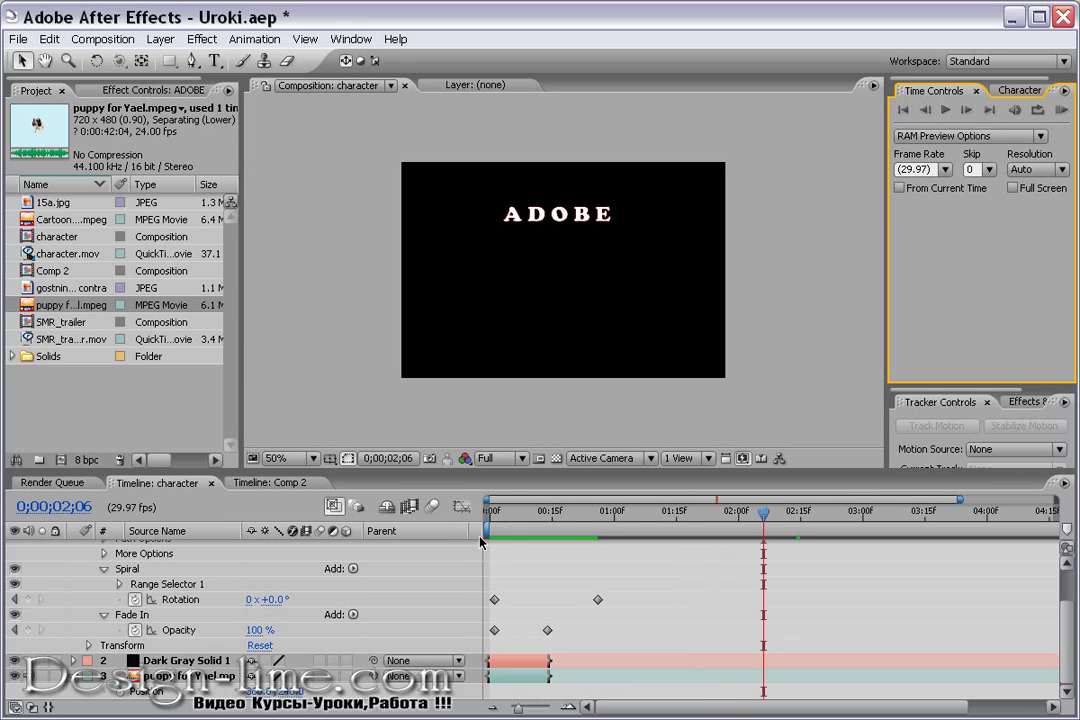
pyautogui.click(506, 513)
pyautogui.moveTo(508, 521); pyautogui.dragTo(468, 522)
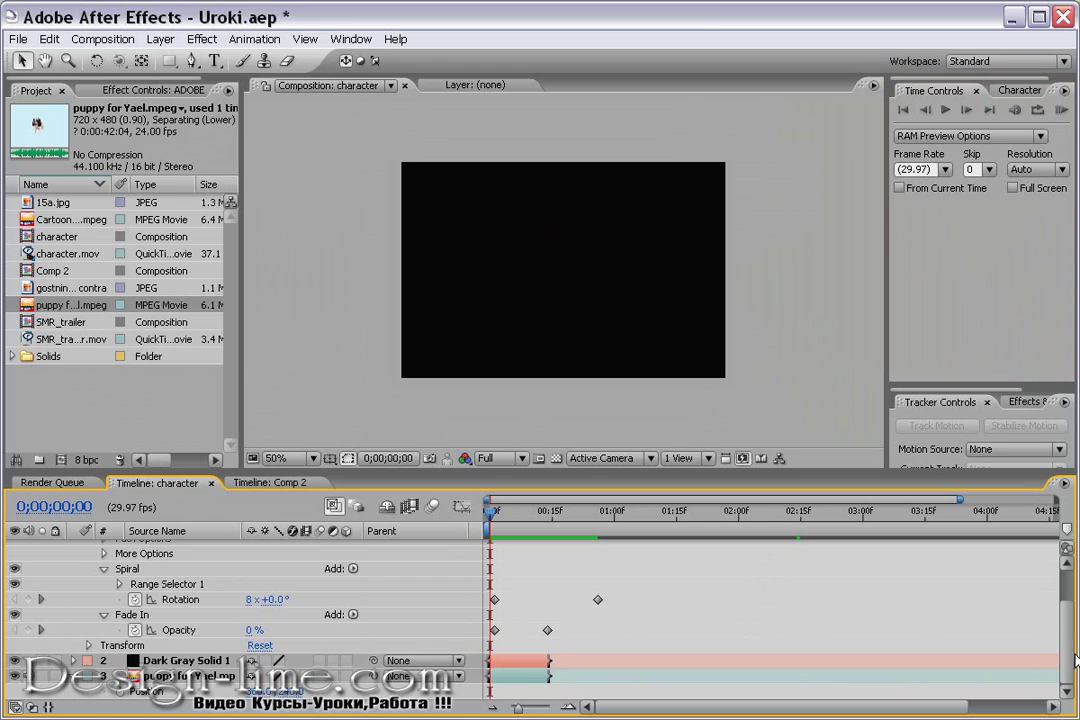
# Collapse ADOBE's Spiral, Fade In and Text property groups so ADOBE, the solid and the puppy clip show.
pyautogui.scroll(3, 905, 565)
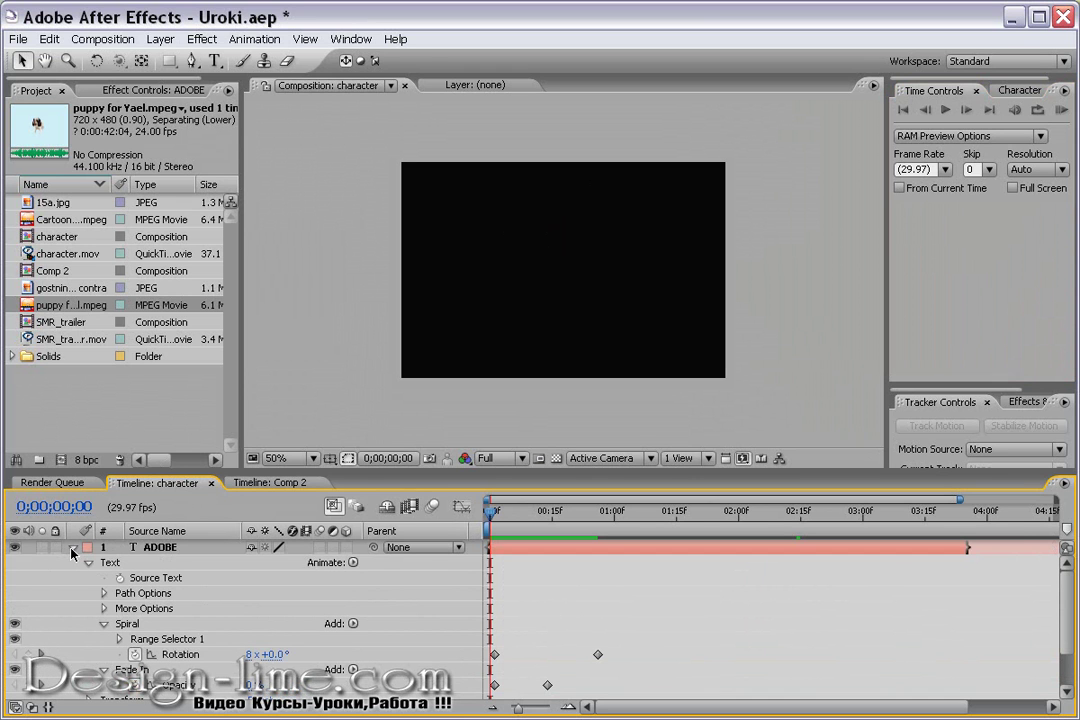
pyautogui.click(72, 548)
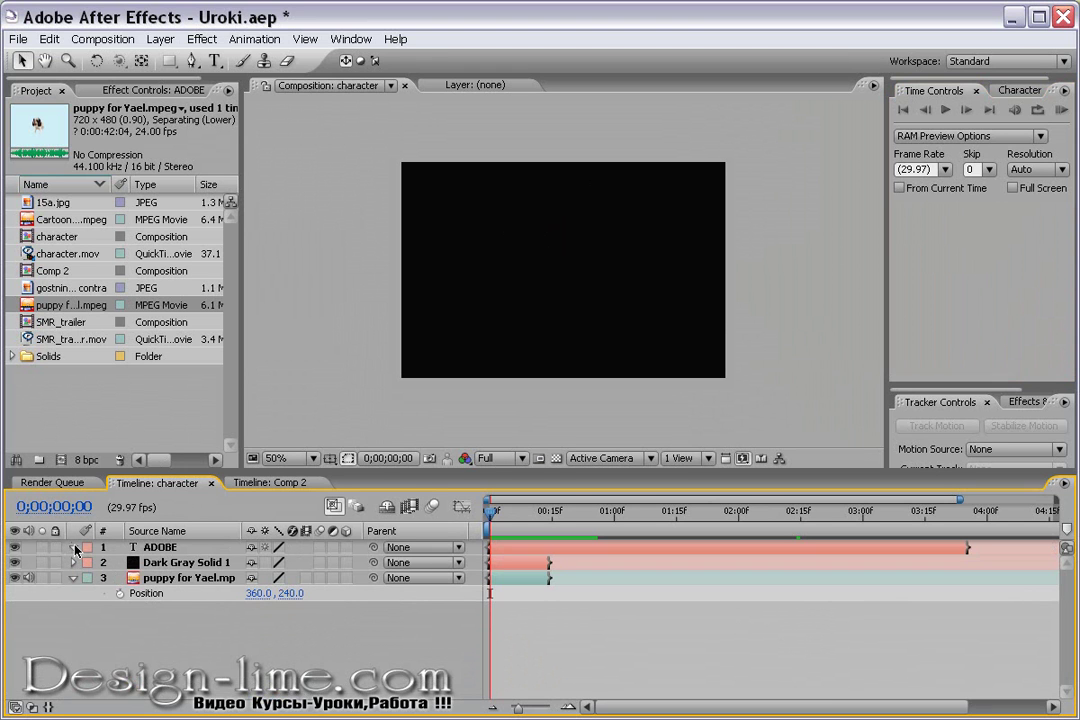
pyautogui.click(72, 548)
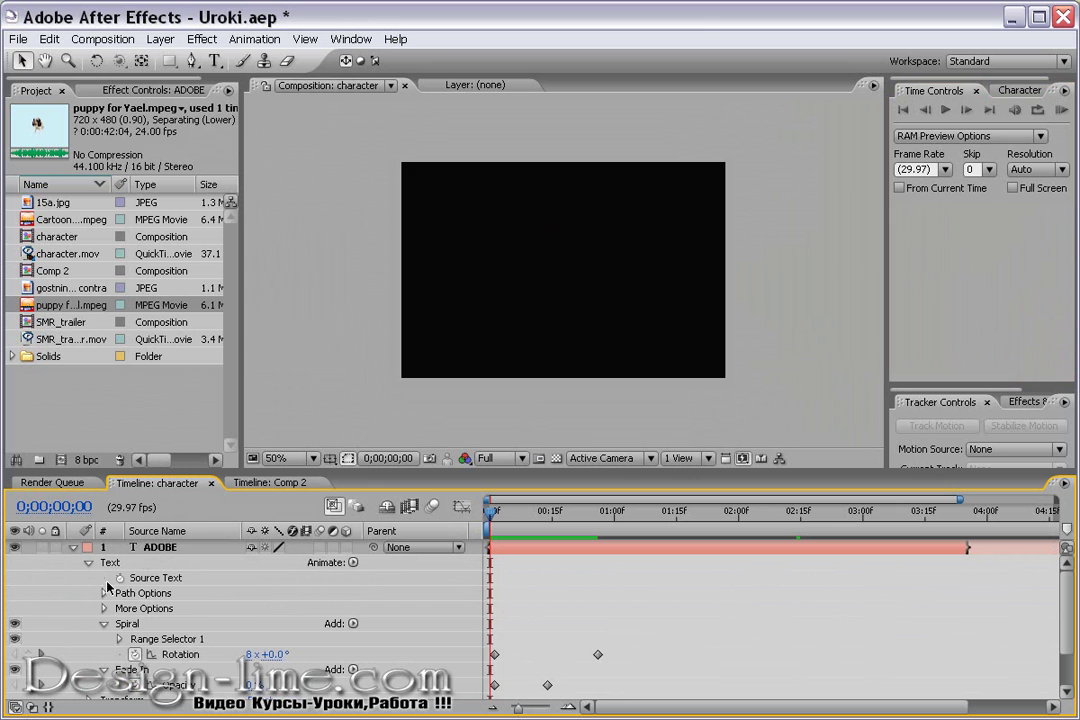
pyautogui.click(88, 563)
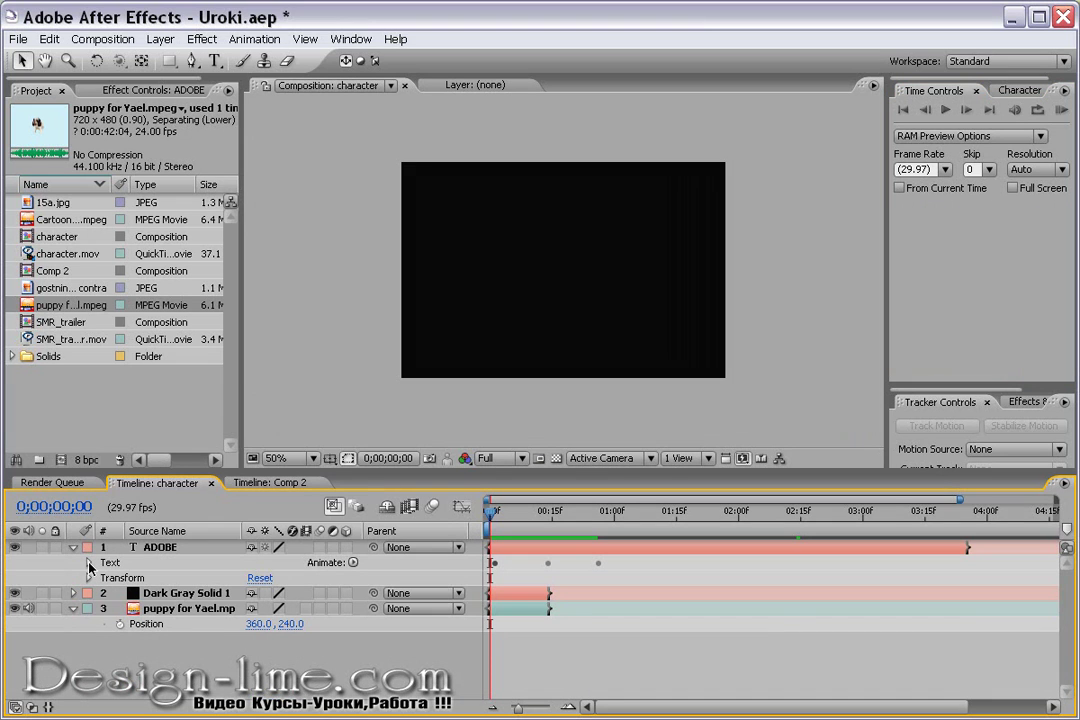
pyautogui.click(89, 563)
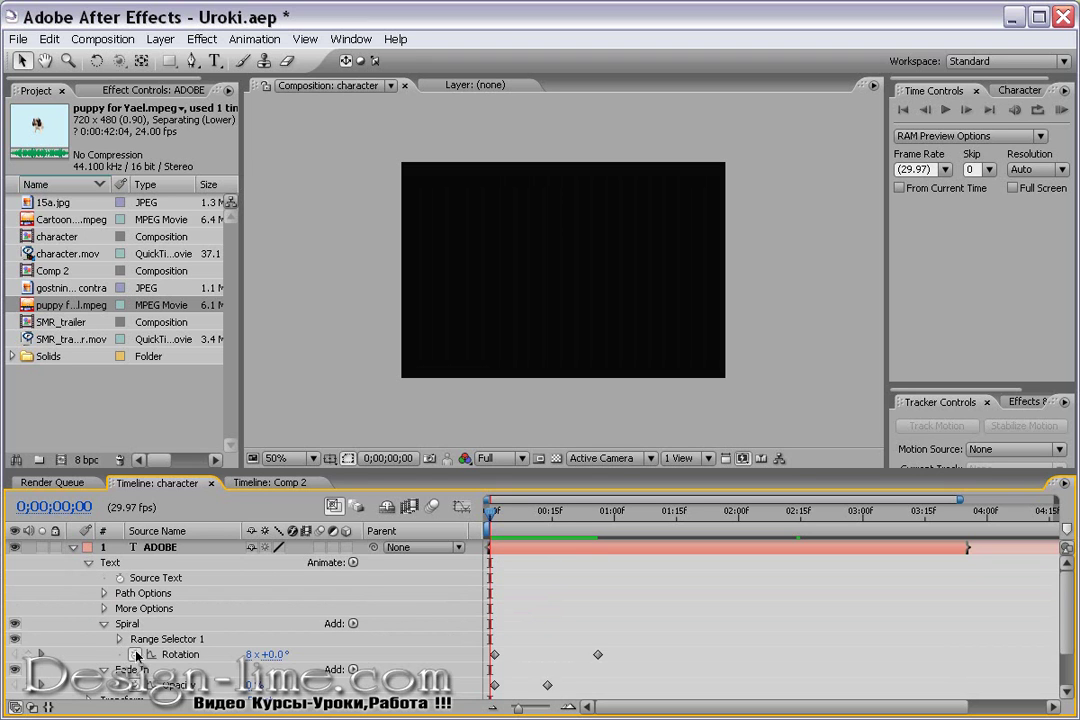
pyautogui.click(104, 624)
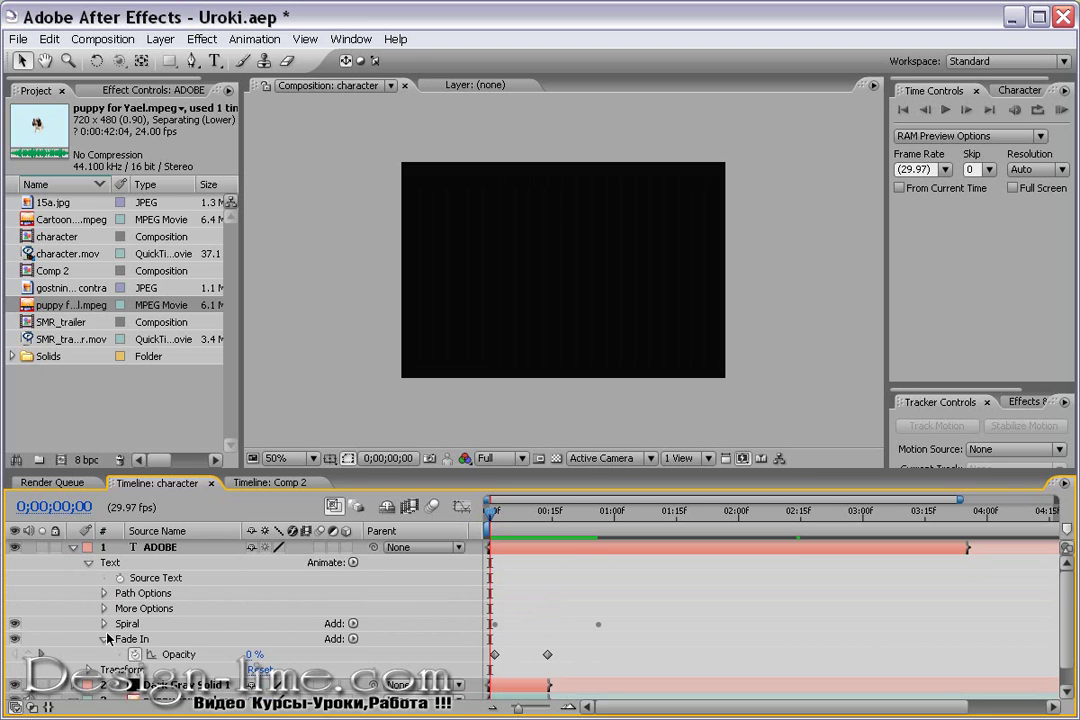
pyautogui.click(105, 640)
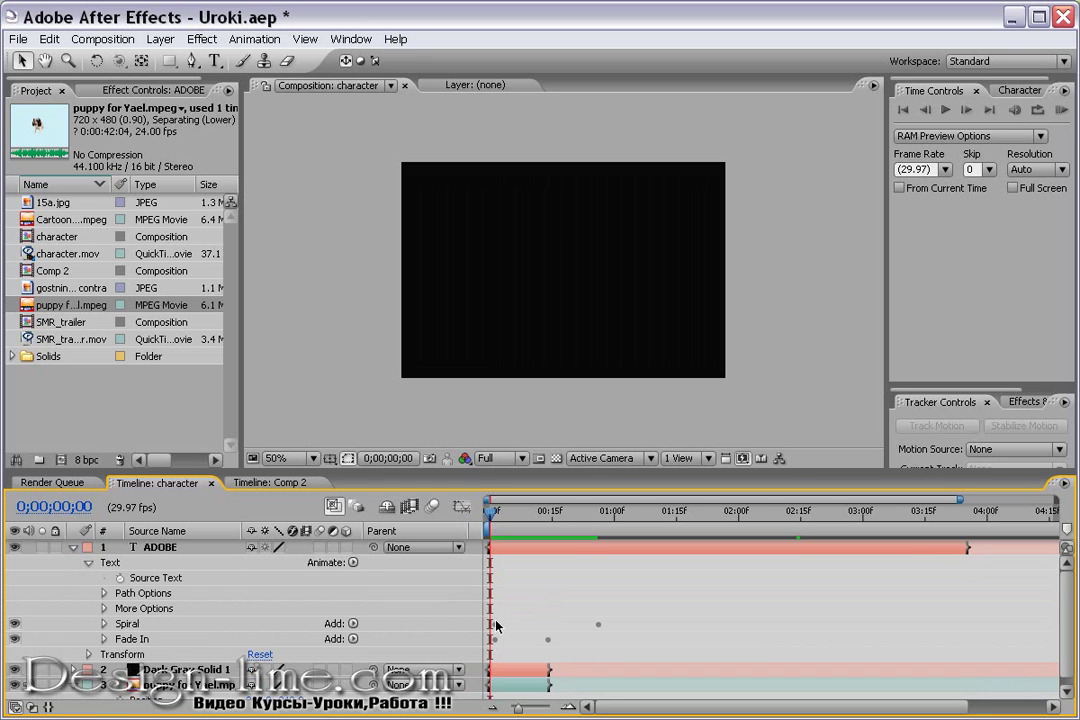
pyautogui.click(104, 624)
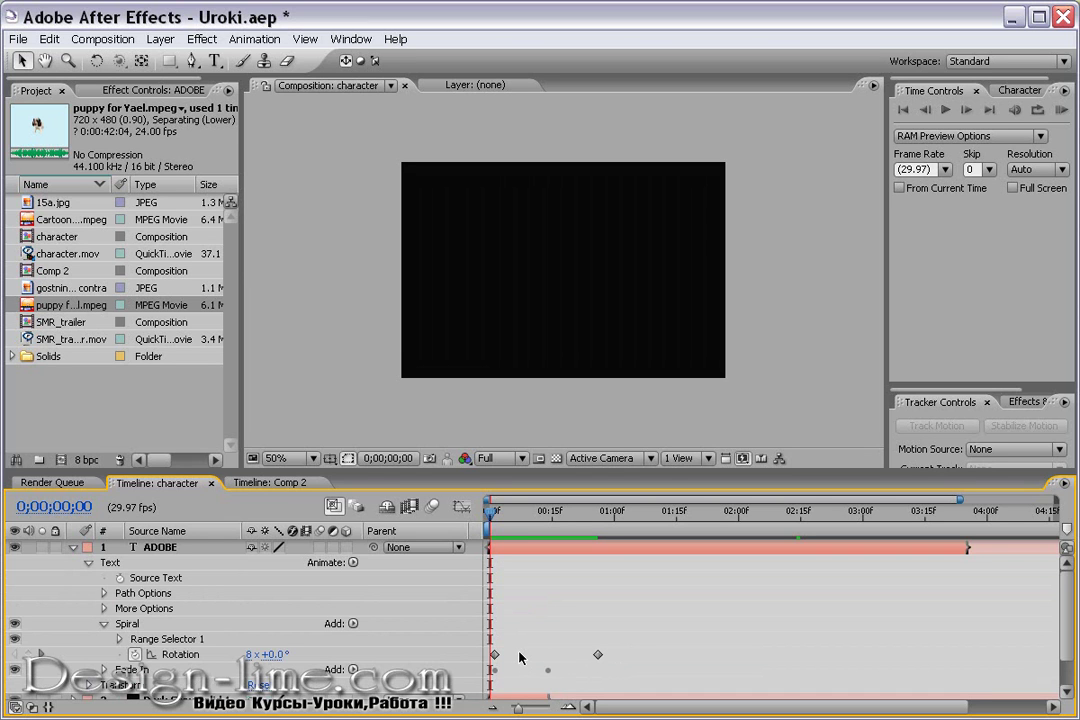
pyautogui.click(87, 564)
pyautogui.click(74, 548)
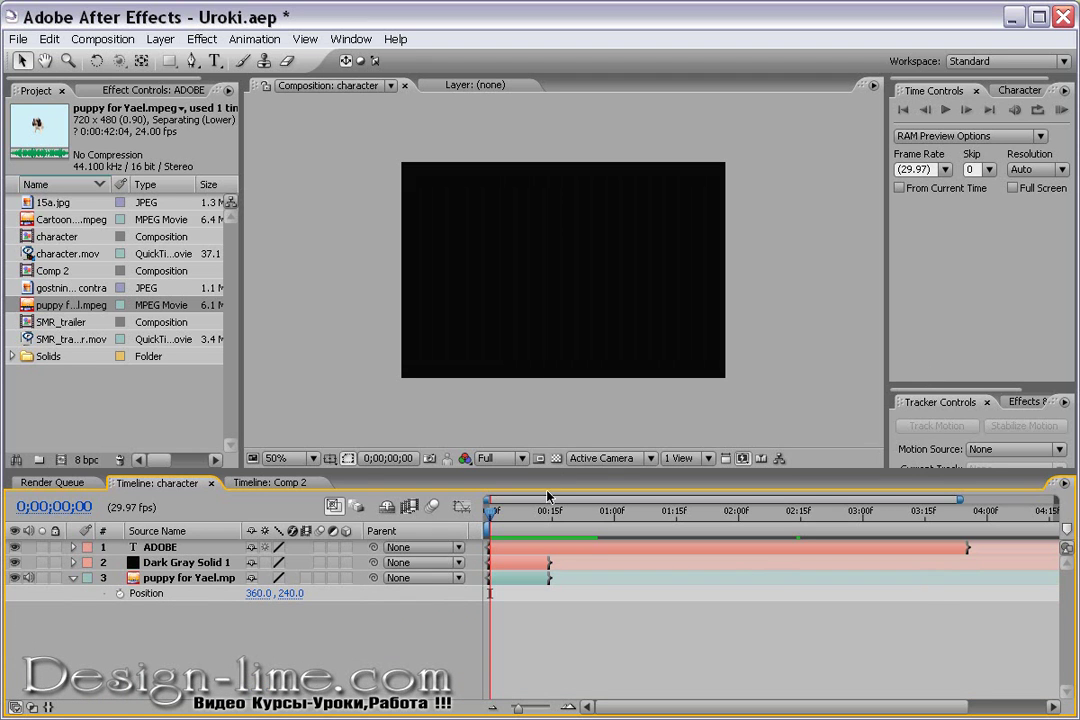
# Drag the puppy clip's out point right to lengthen it on the timeline.
pyautogui.moveTo(490, 512); pyautogui.dragTo(684, 512)
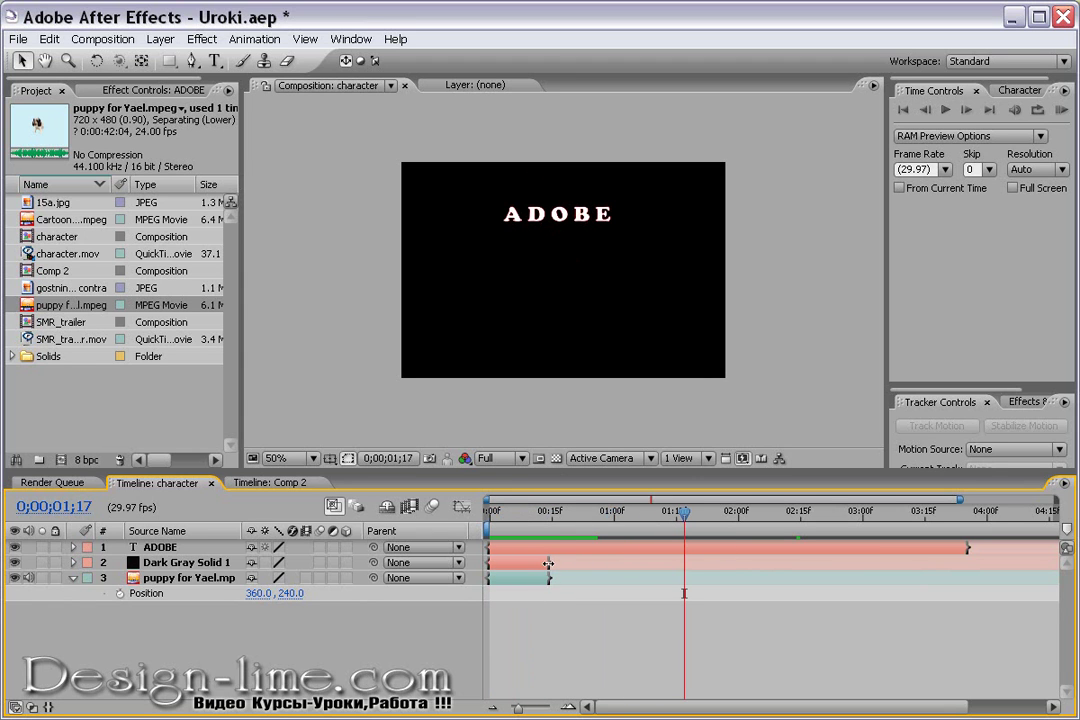
pyautogui.moveTo(548, 578); pyautogui.dragTo(706, 582)
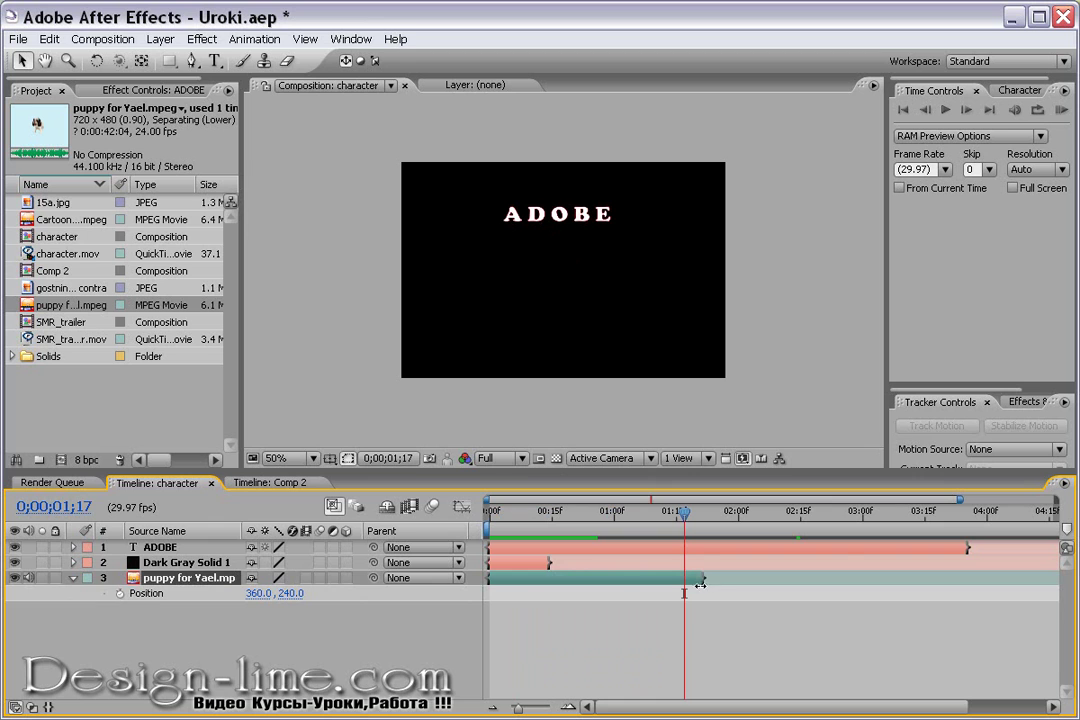
pyautogui.click(549, 565)
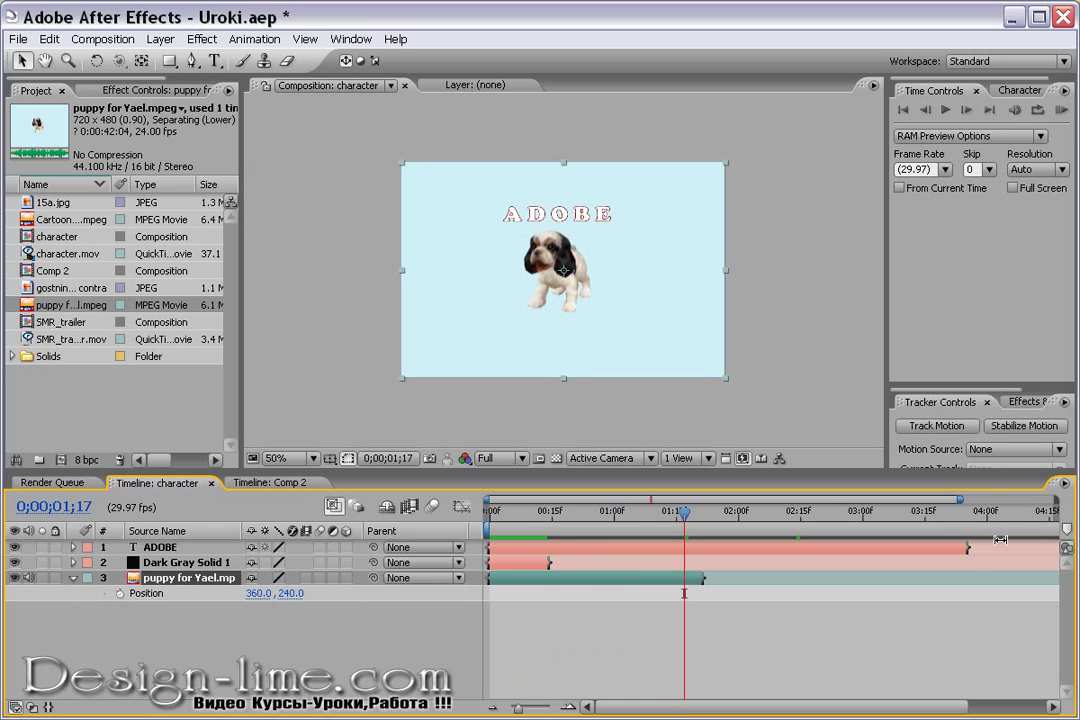
# End the work area at about 0;00;01;20 with N, then go back near the start.
pyautogui.moveTo(681, 524); pyautogui.dragTo(697, 515)
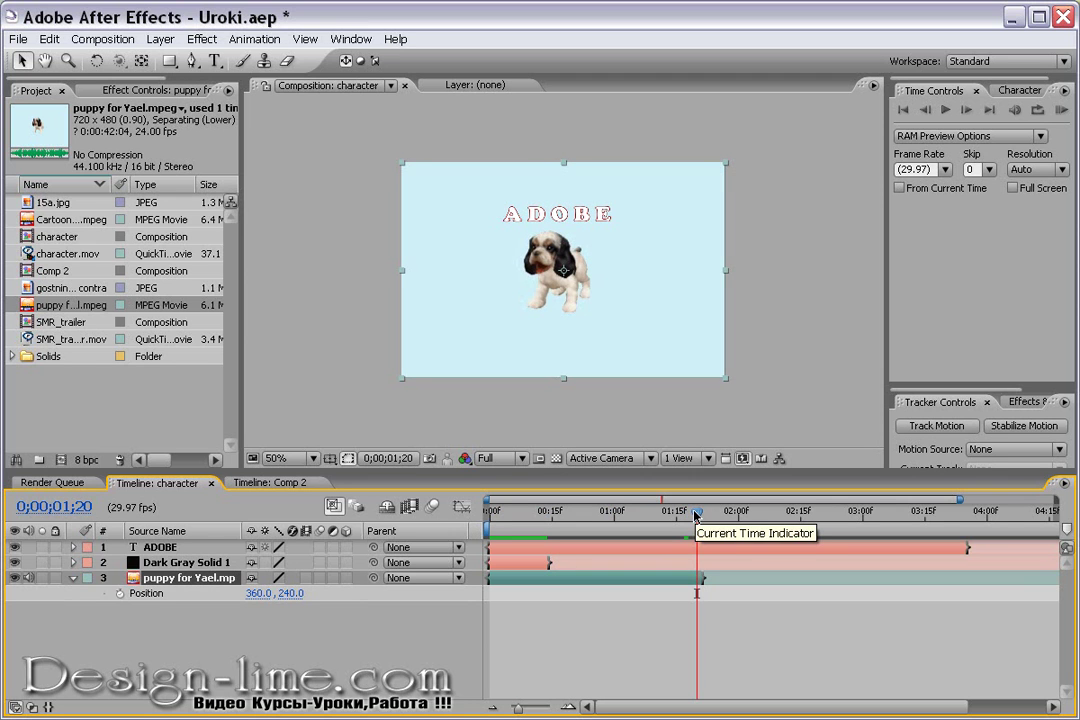
pyautogui.press('n')
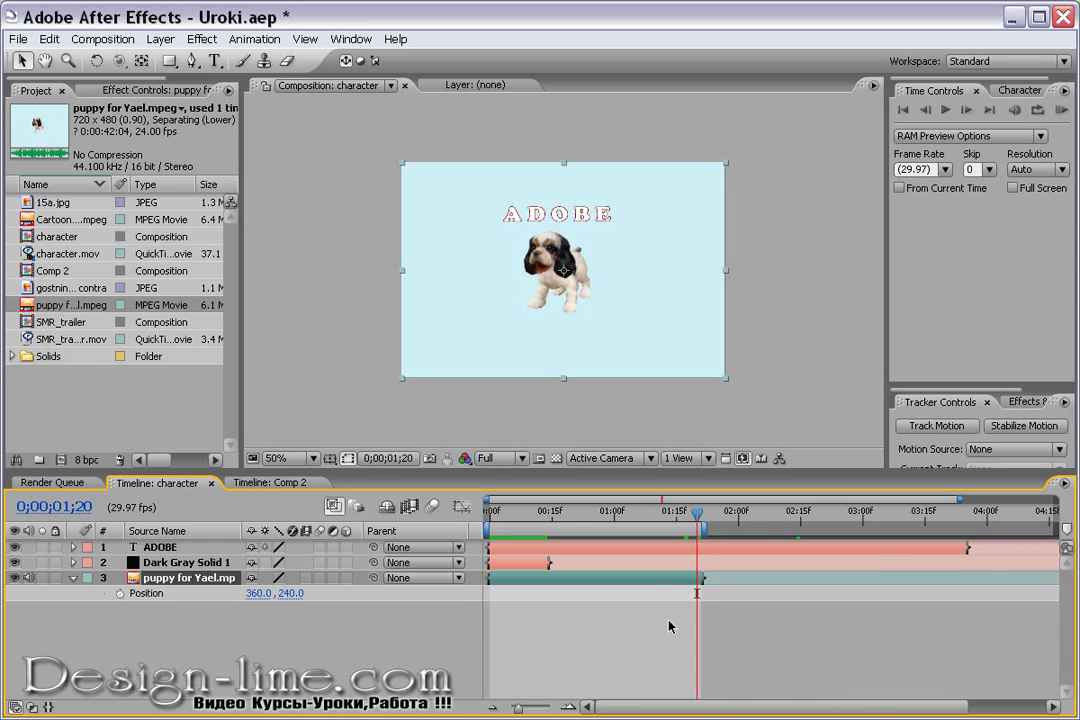
pyautogui.moveTo(698, 513); pyautogui.dragTo(503, 517)
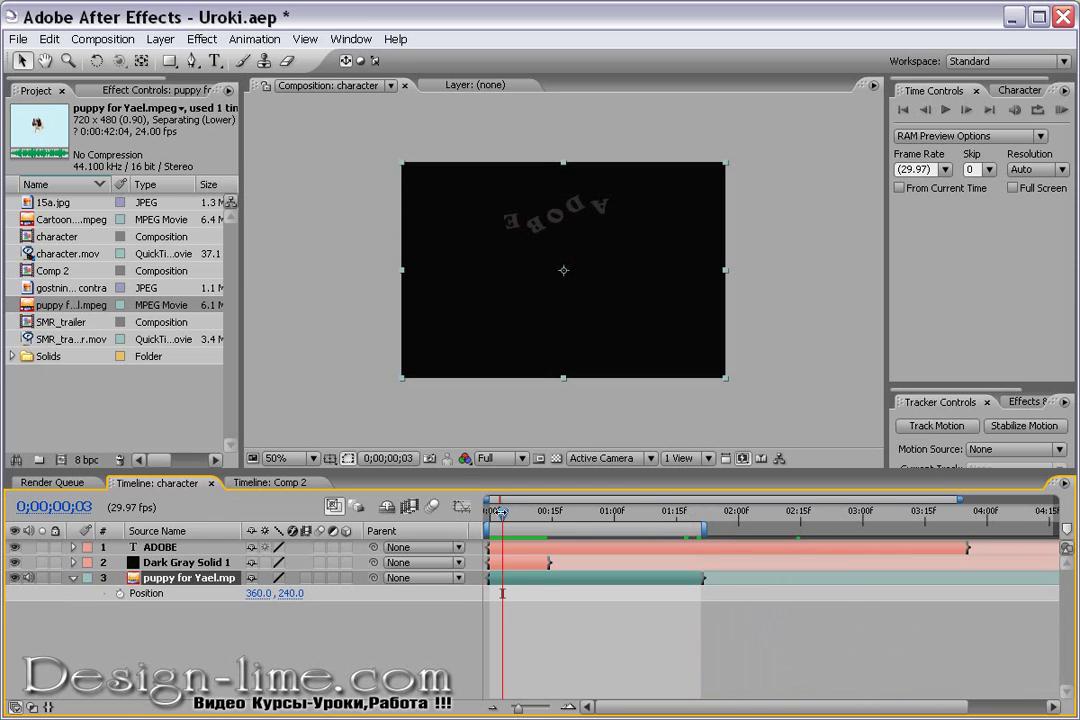
# Start a RAM preview, then open the Animate Out text presets folder in Adobe Bridge.
pyautogui.press('KP_0')
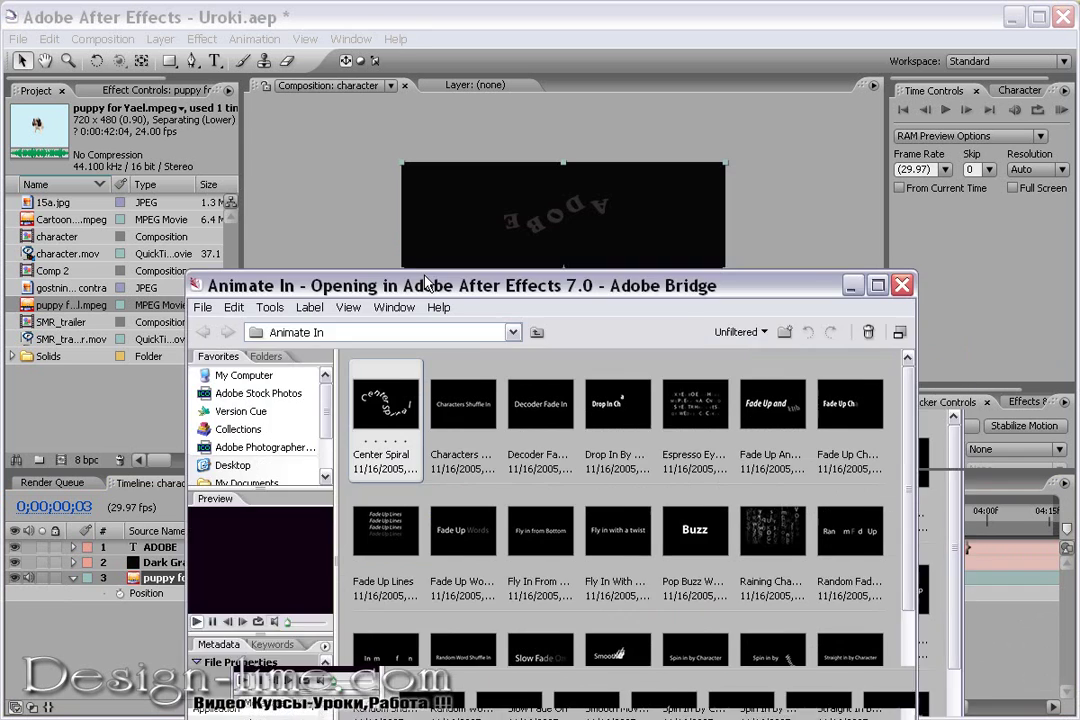
pyautogui.moveTo(425, 283); pyautogui.dragTo(380, 138)
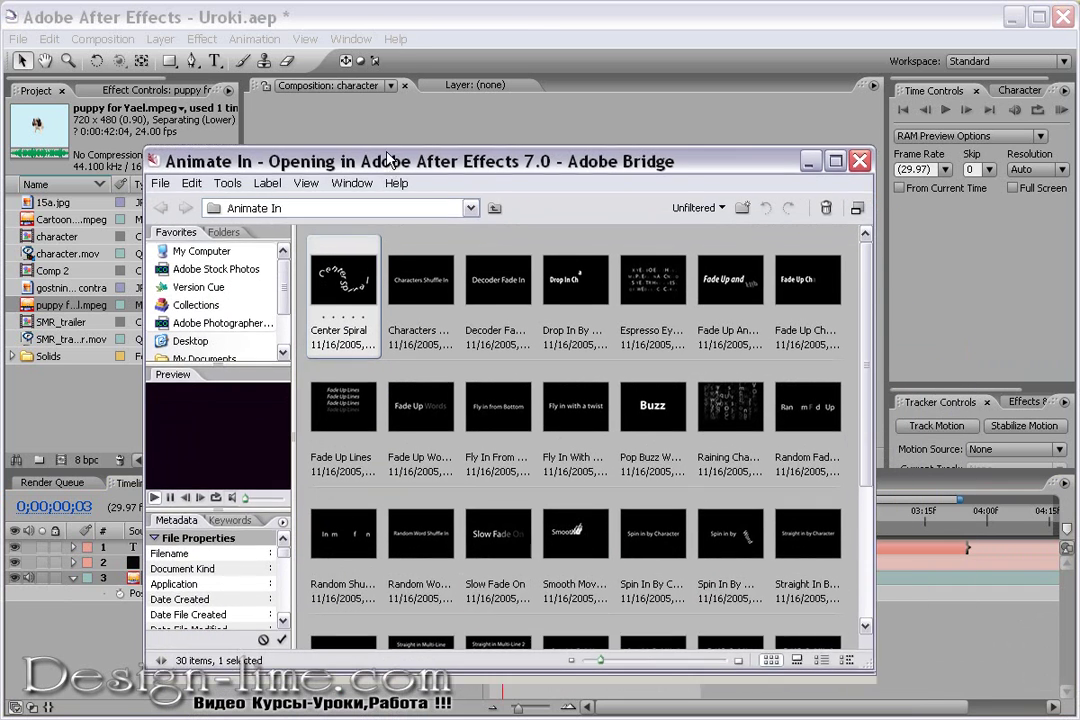
pyautogui.click(493, 189)
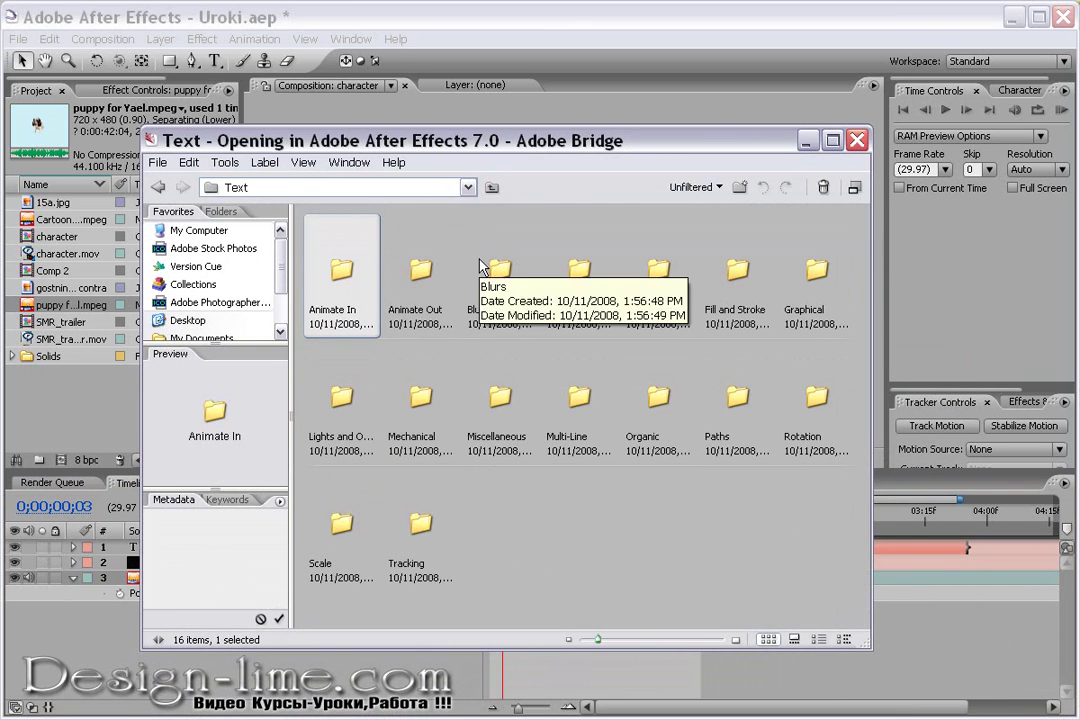
pyautogui.click(425, 280)
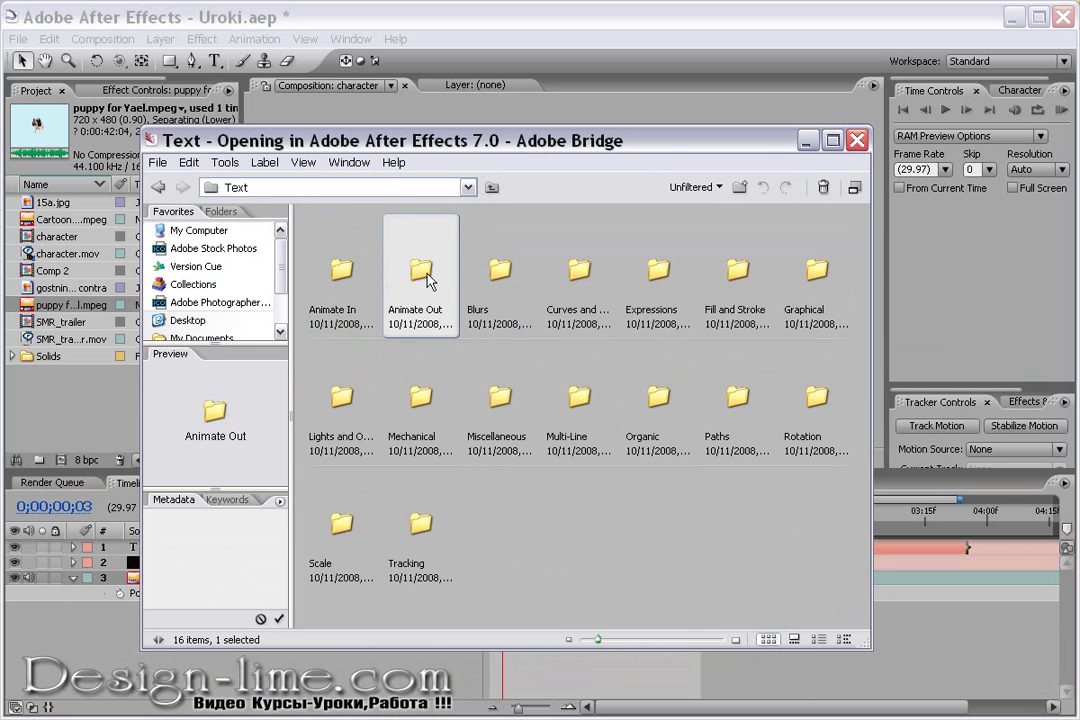
pyautogui.doubleClick(425, 283)
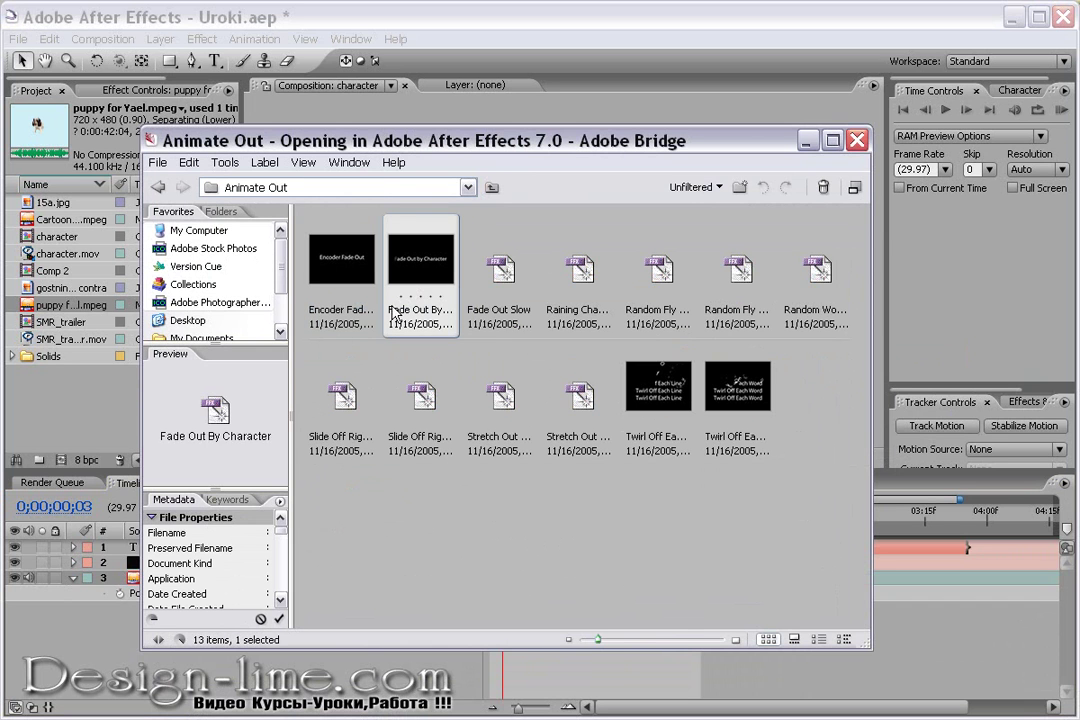
# Preview Encoder Fade Out, Fade Out By Character, Fade Out Slow, Slide Off Right by Word and Stretch Out Each Line.
pyautogui.click(338, 274)
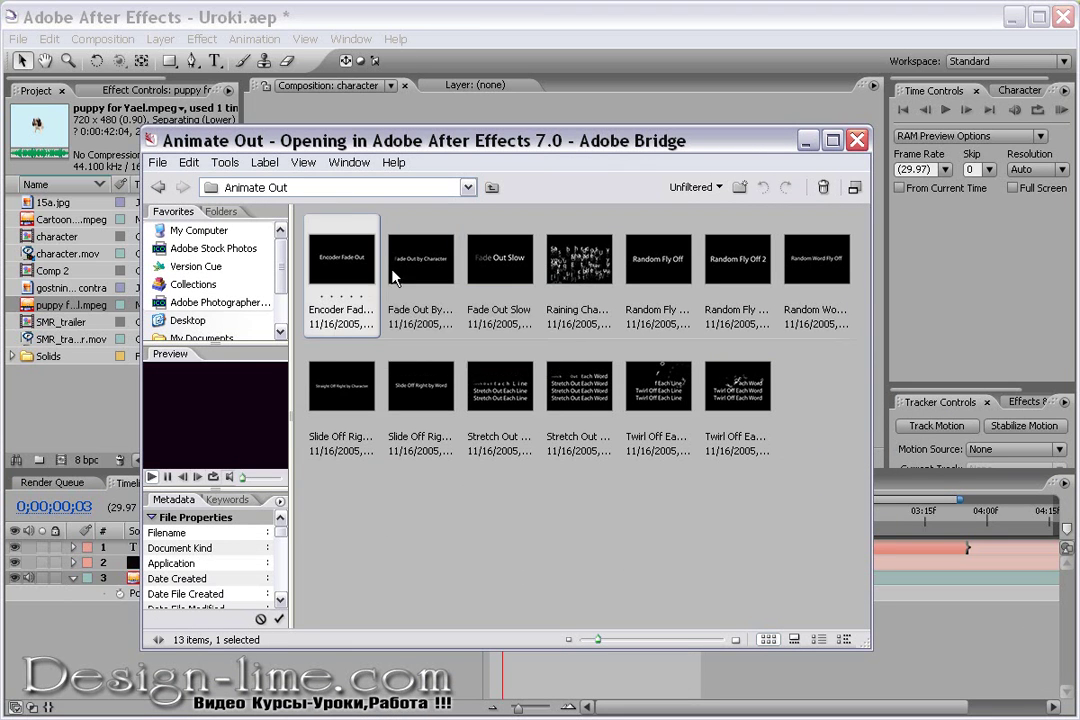
pyautogui.click(440, 262)
pyautogui.click(518, 261)
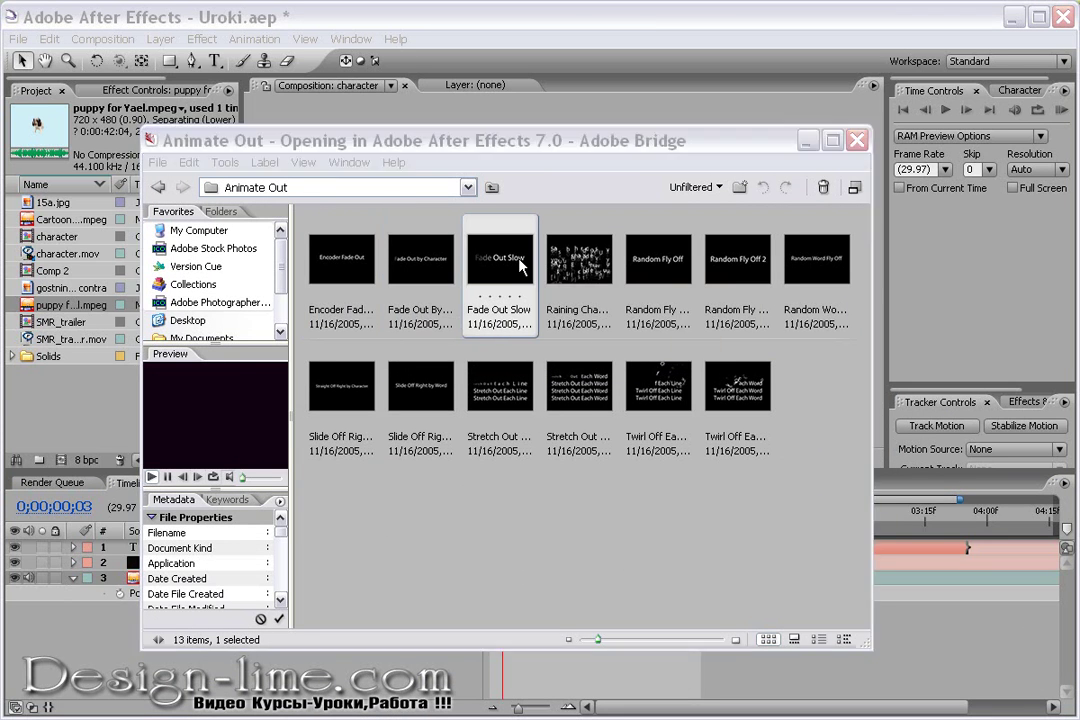
pyautogui.click(425, 425)
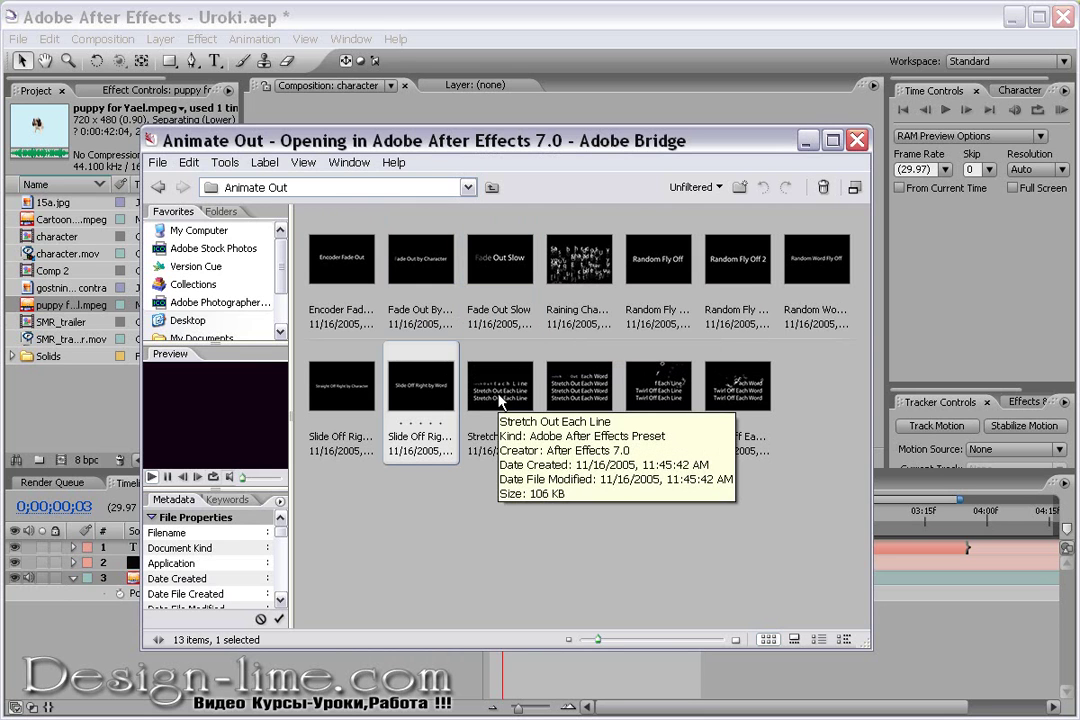
pyautogui.click(505, 385)
pyautogui.moveTo(549, 383)
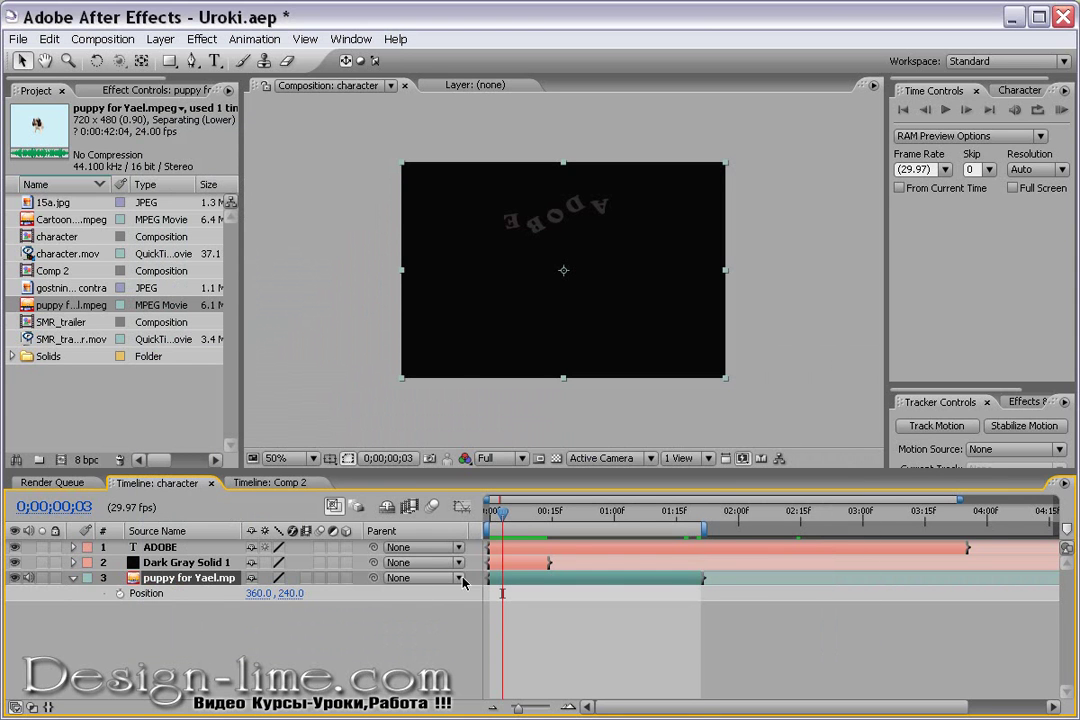
# Reveal Dark Gray Solid 1's Opacity and set a starting keyframe at 0% on frame 0.
pyautogui.click(507, 562)
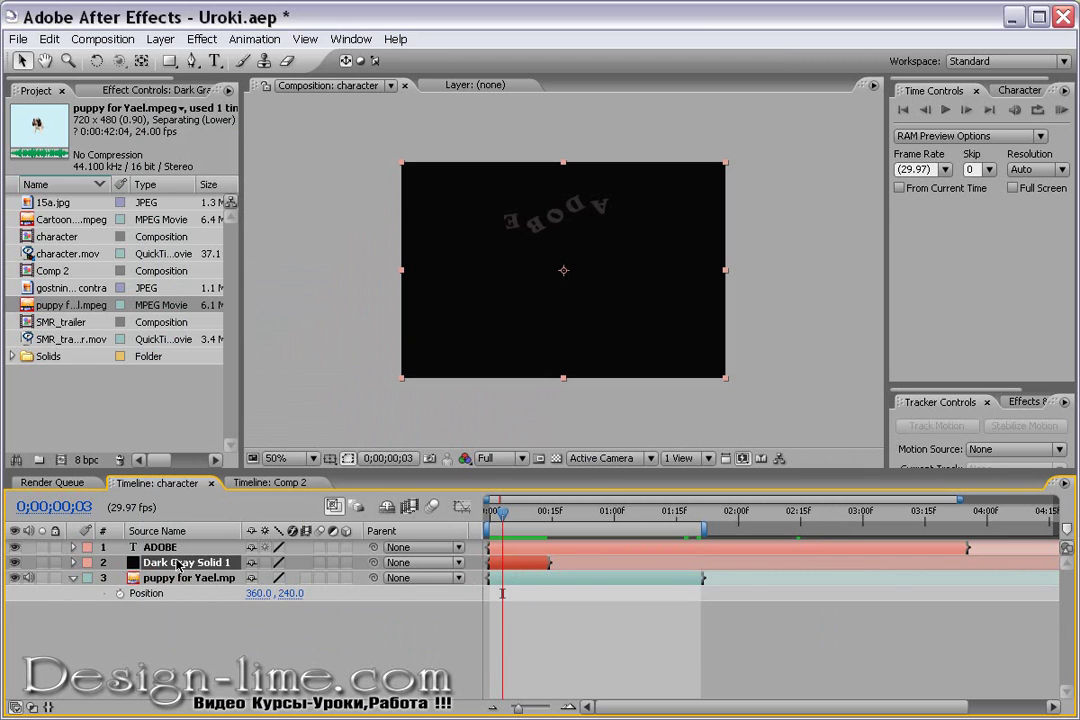
pyautogui.press('t')
pyautogui.moveTo(498, 514); pyautogui.dragTo(490, 527)
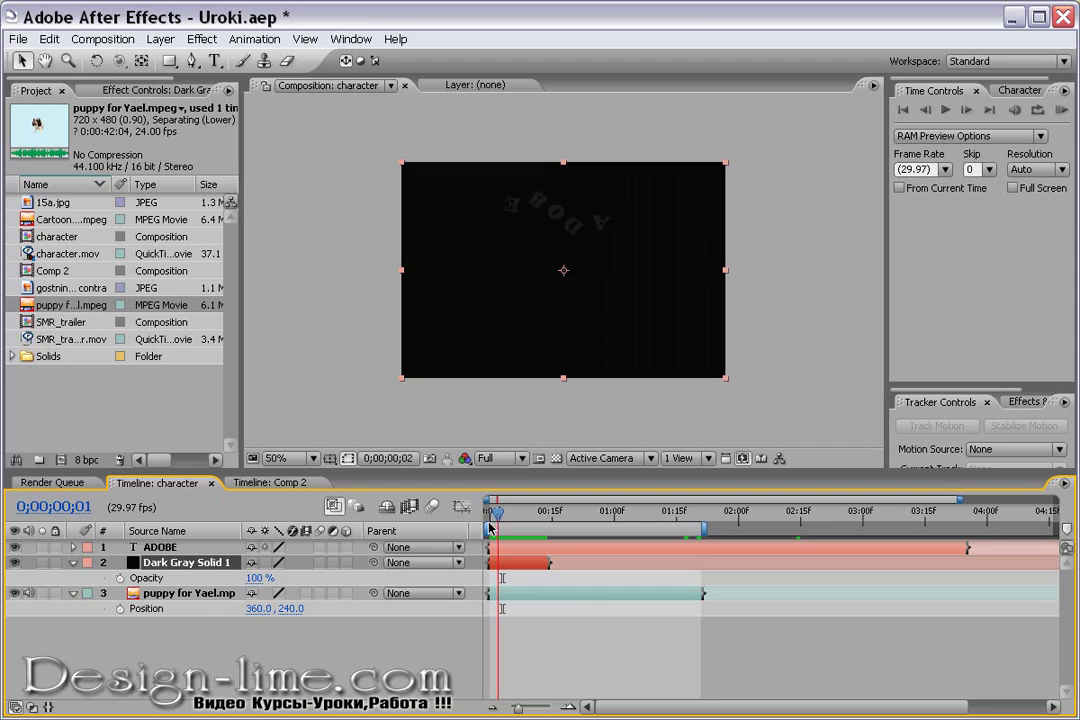
pyautogui.moveTo(258, 578); pyautogui.dragTo(148, 572)
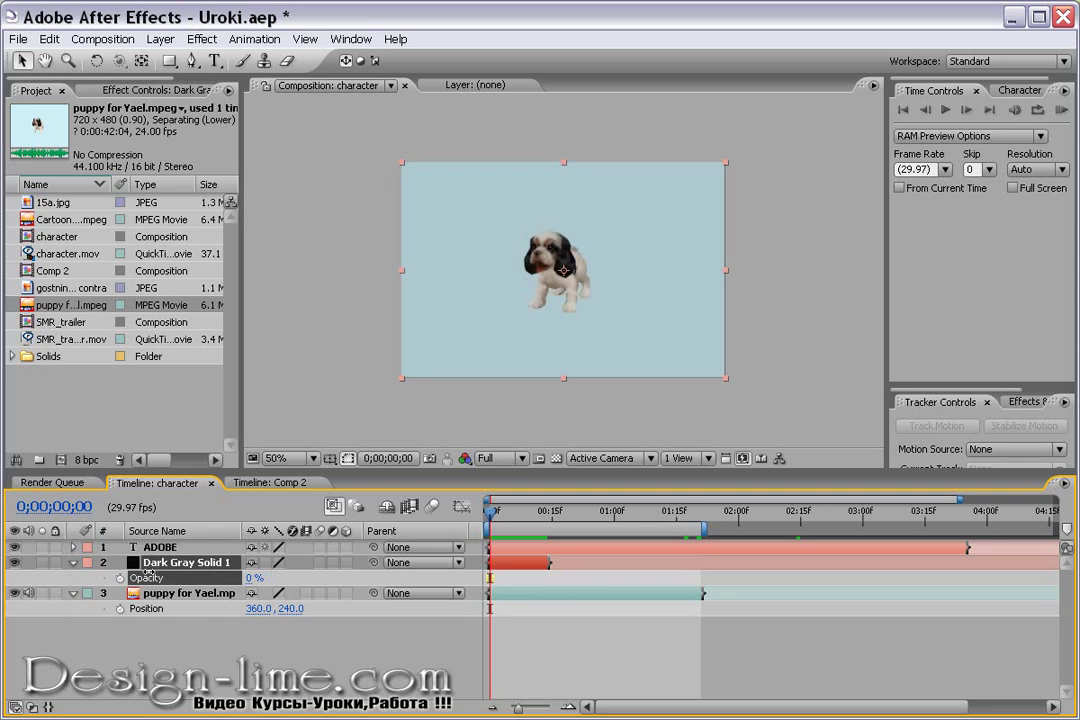
pyautogui.click(119, 578)
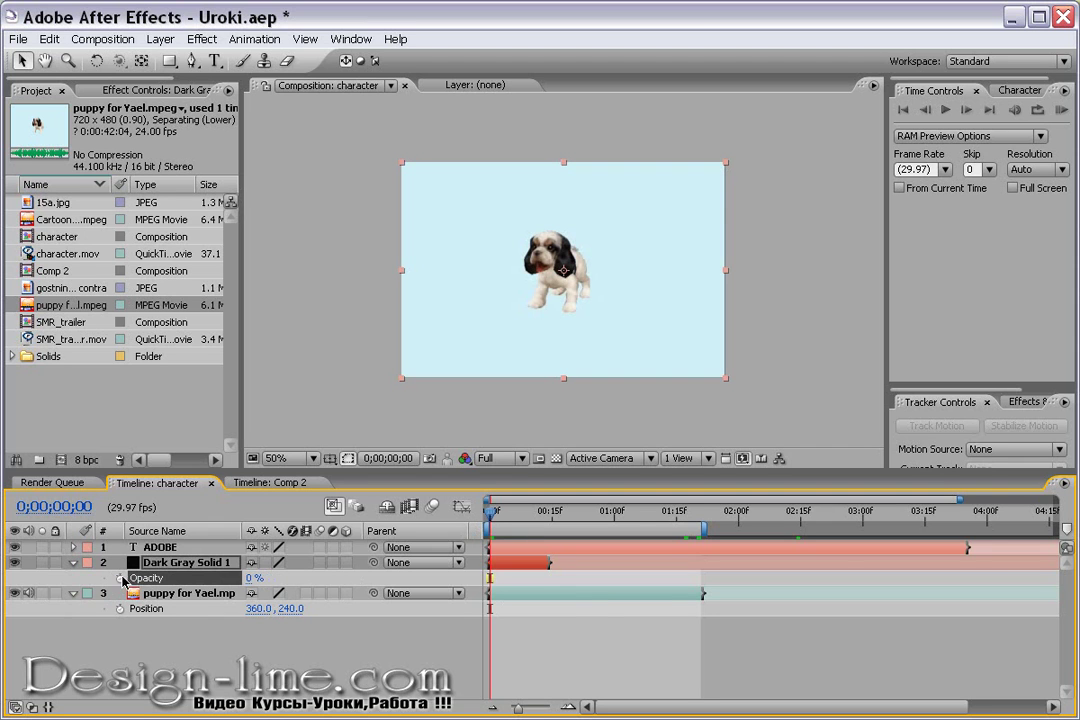
# Add and retime the solid's opacity keyframes so the fade completes within about six frames.
pyautogui.click(502, 516)
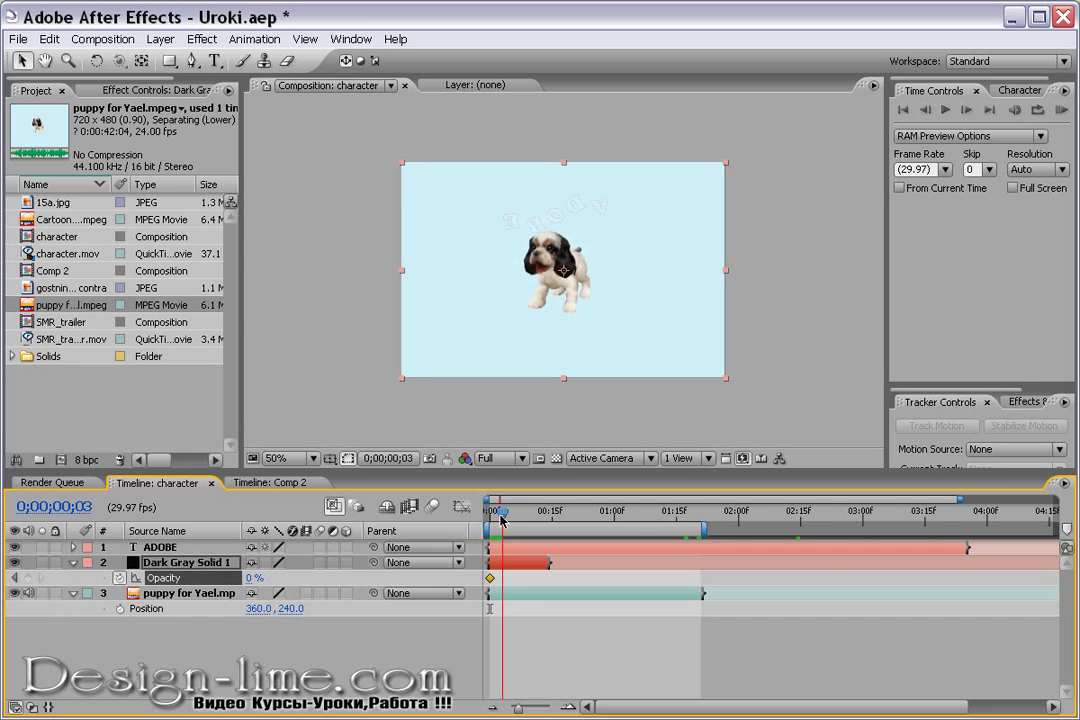
pyautogui.moveTo(502, 516); pyautogui.dragTo(515, 516)
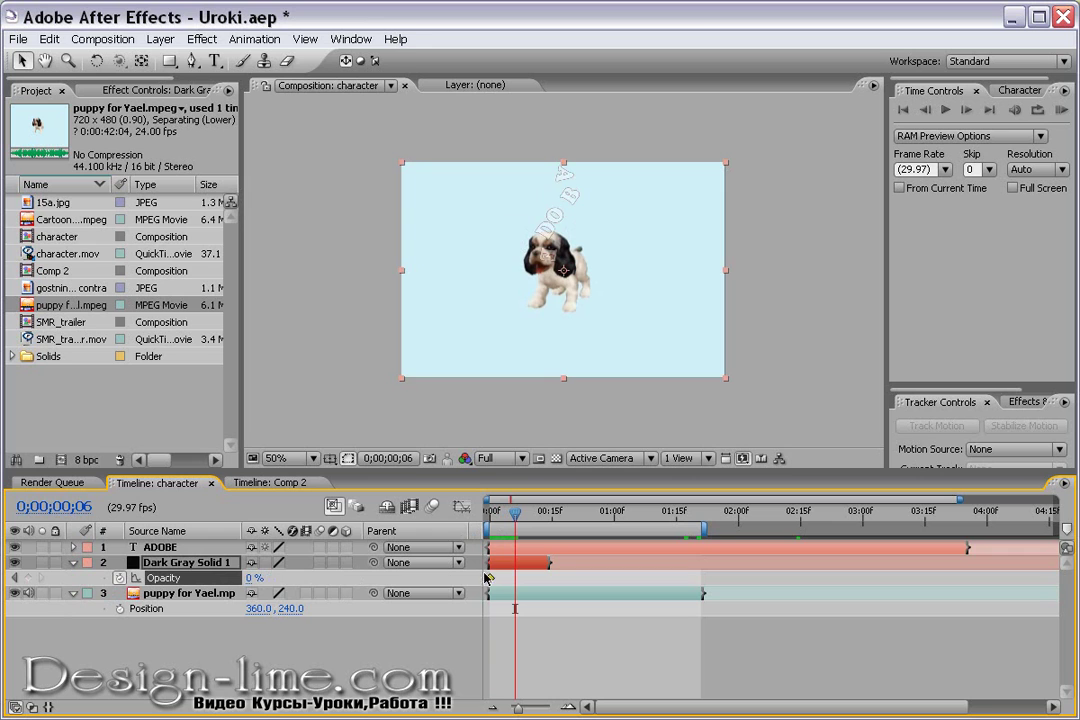
pyautogui.moveTo(254, 578); pyautogui.dragTo(508, 582)
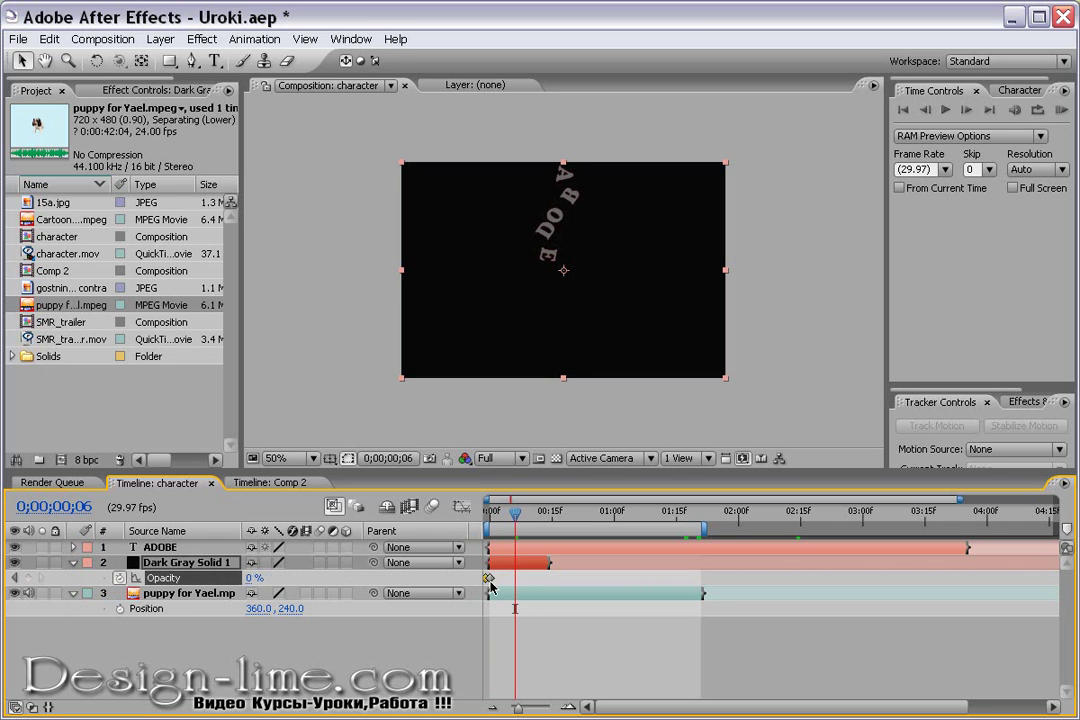
pyautogui.press('Delete')
pyautogui.moveTo(490, 581); pyautogui.dragTo(505, 582)
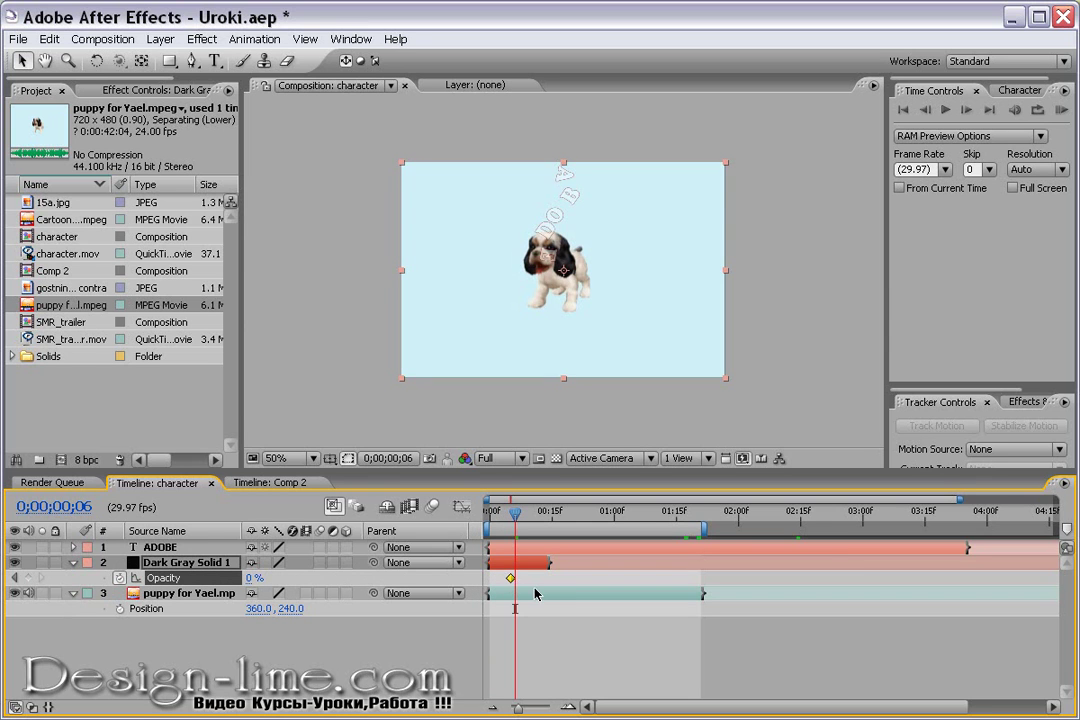
pyautogui.hotkey('ctrl', 'z')
pyautogui.hotkey('ctrl', 'z')
pyautogui.moveTo(489, 580)
pyautogui.mouseDown()
pyautogui.moveTo(506, 582)
pyautogui.moveTo(490, 580)
pyautogui.mouseUp()
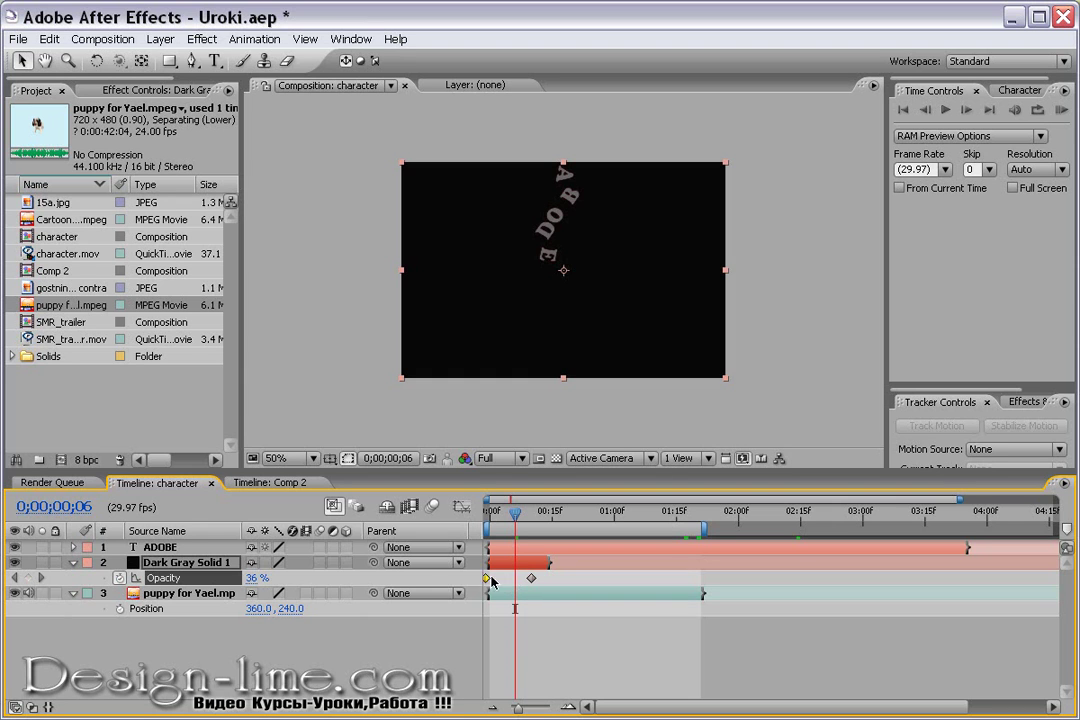
pyautogui.moveTo(501, 516); pyautogui.dragTo(541, 534)
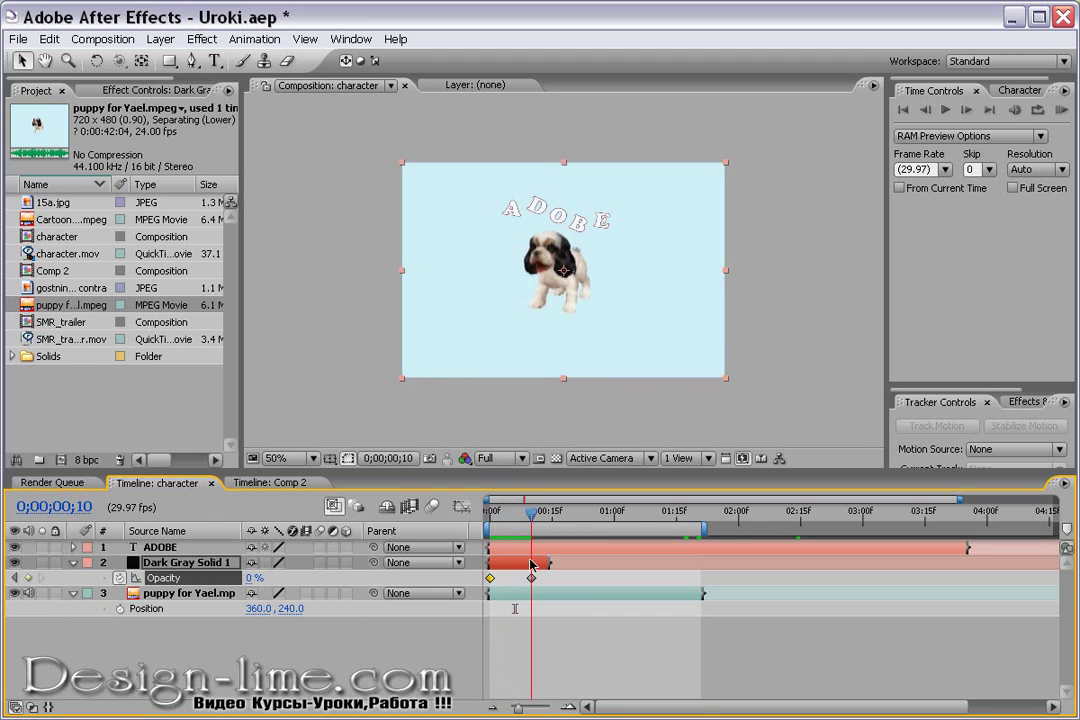
pyautogui.moveTo(531, 578); pyautogui.dragTo(510, 580)
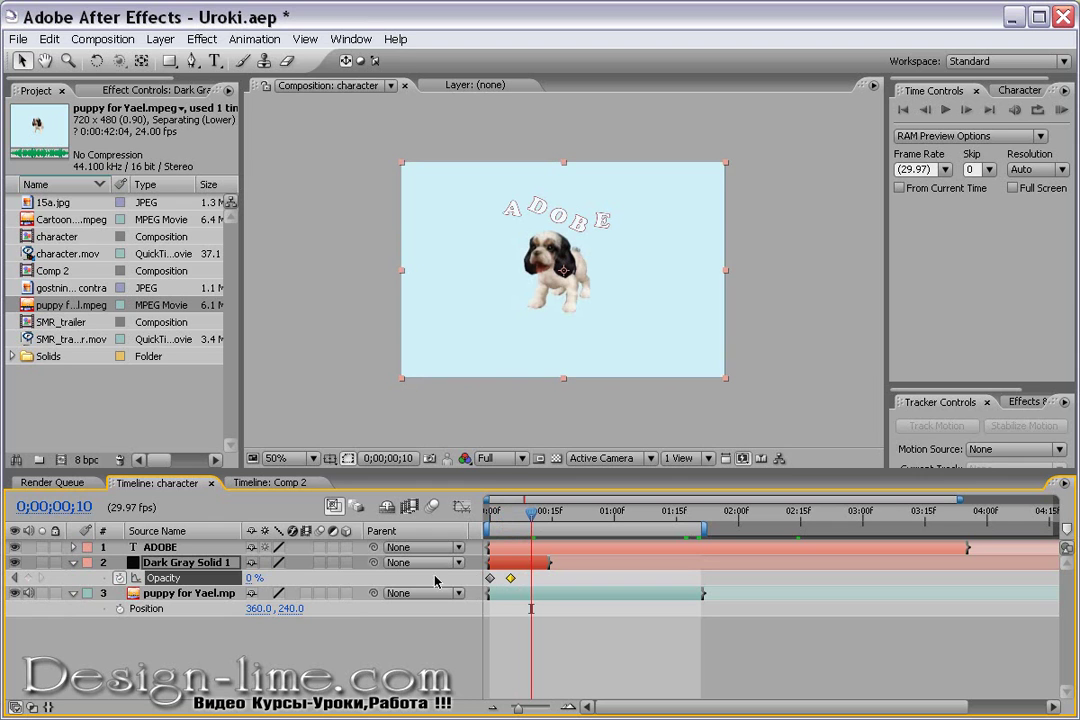
# Delete the Dark Gray Solid 1 layer and view the composition at 100%.
pyautogui.click(200, 563)
pyautogui.press('Delete')
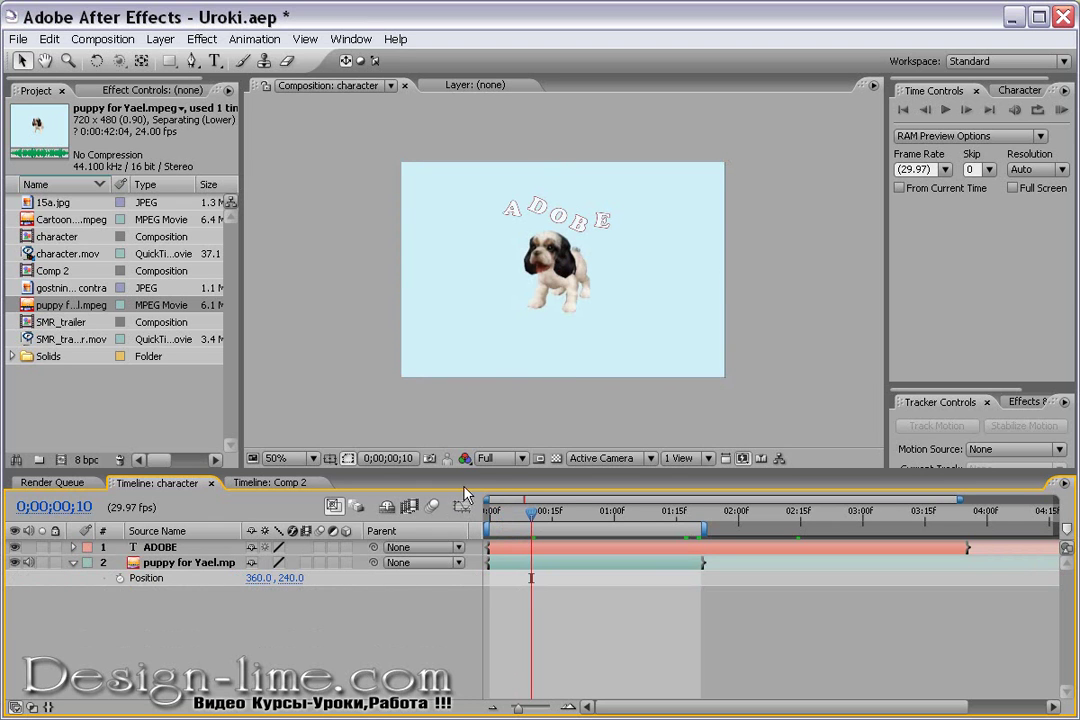
pyautogui.click(531, 513)
pyautogui.moveTo(531, 513); pyautogui.dragTo(536, 513)
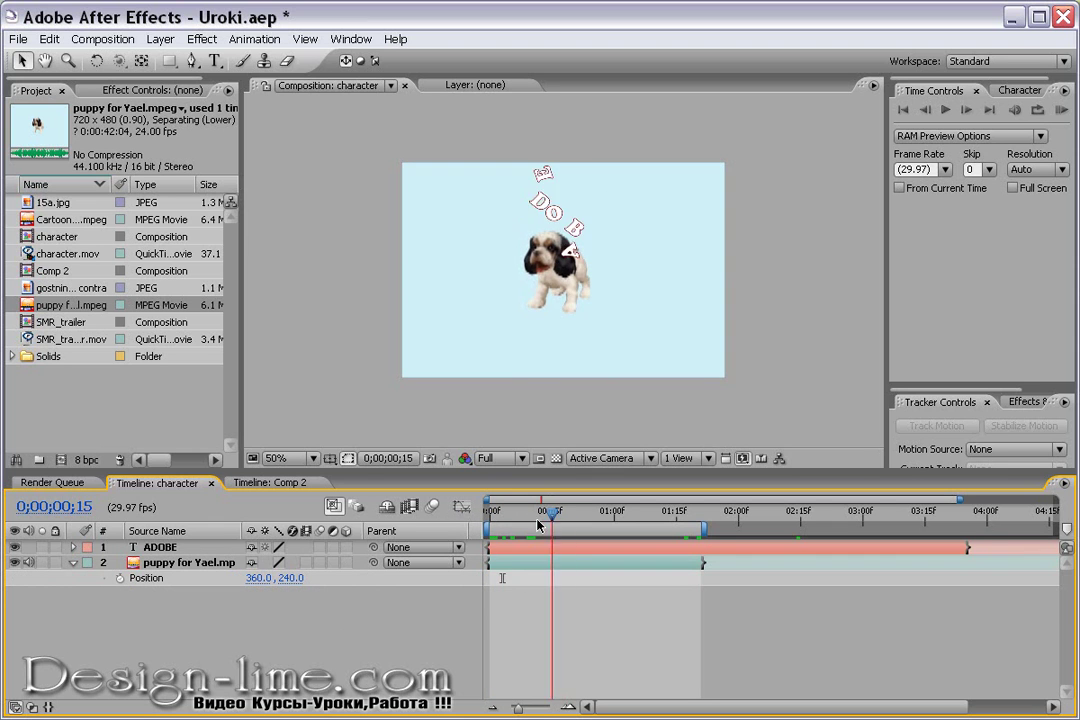
pyautogui.press('.')
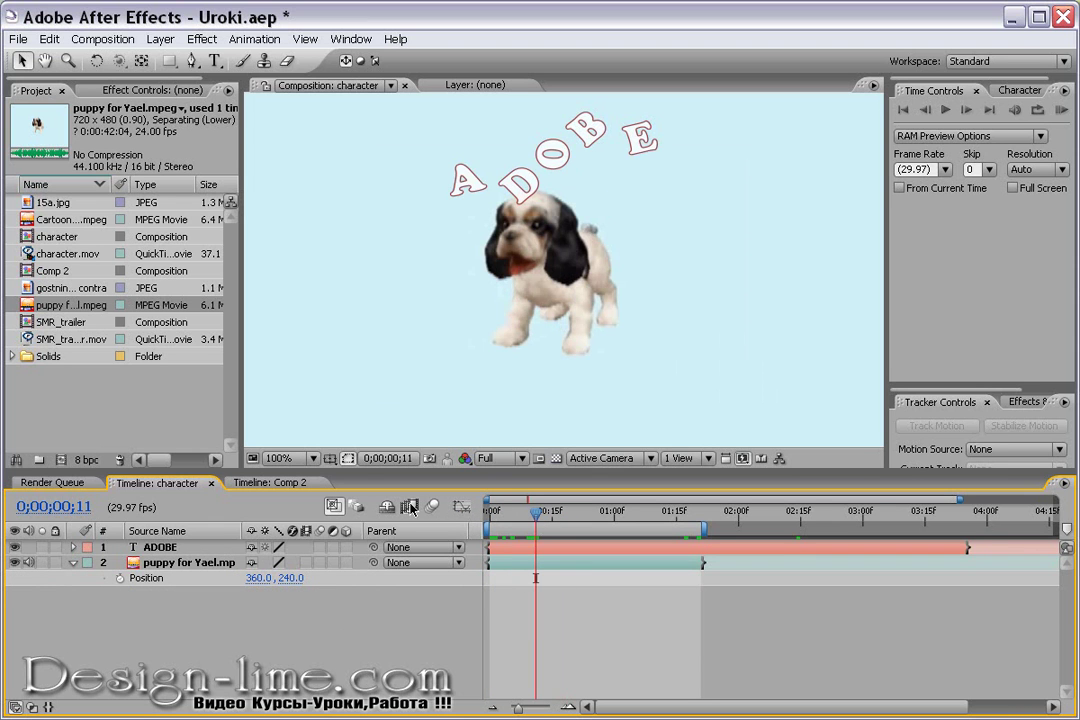
# Apply Effect > Stylize > Glow to the ADOBE text layer at default settings.
pyautogui.press('KP_1')
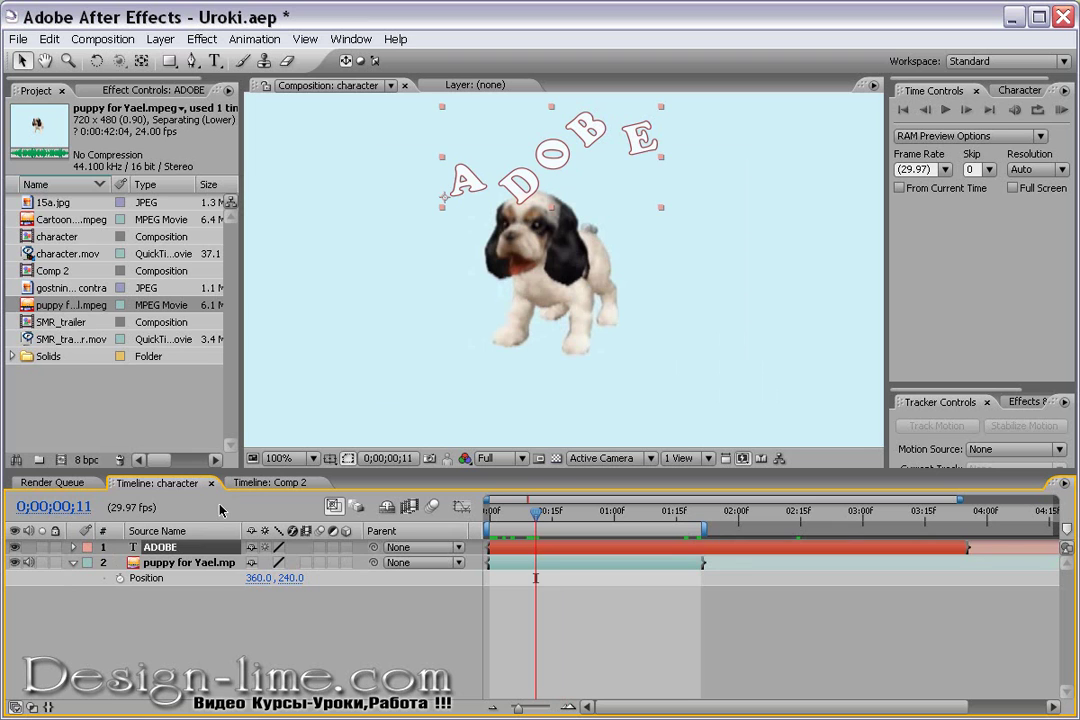
pyautogui.click(140, 90)
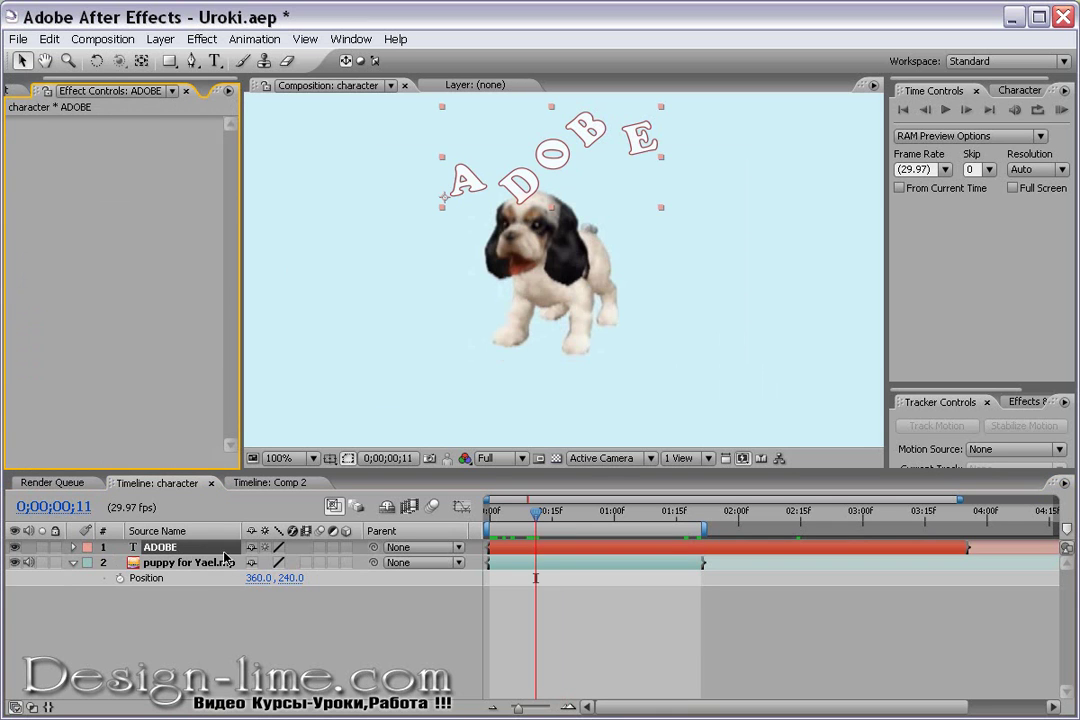
pyautogui.click(178, 545)
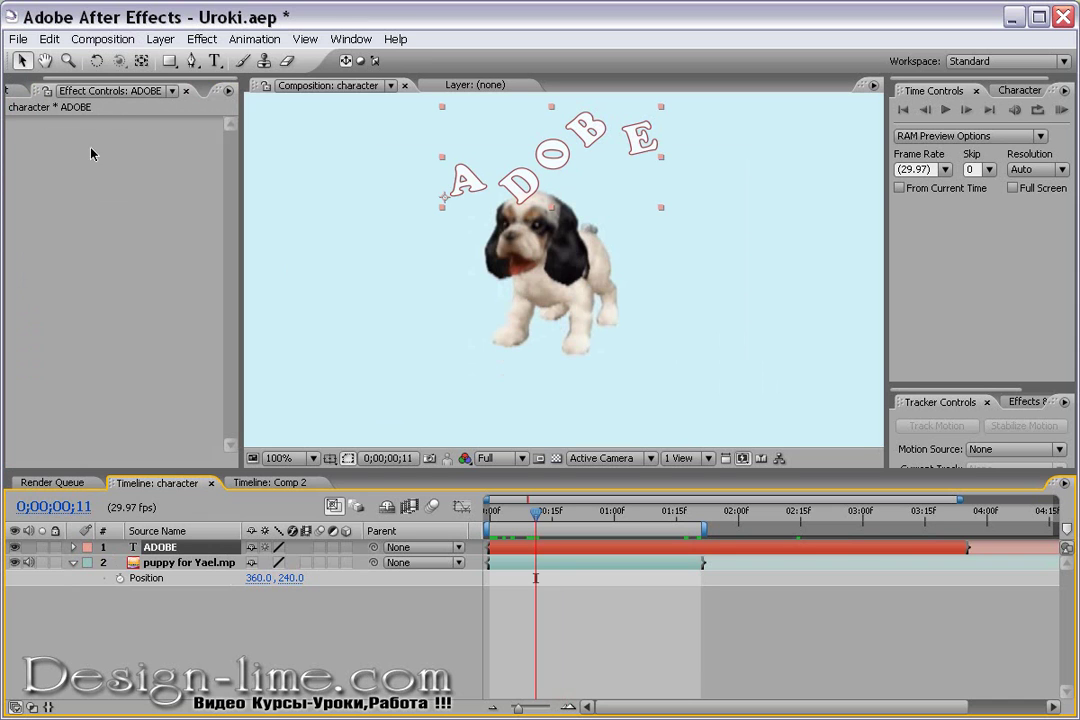
pyautogui.click(190, 40)
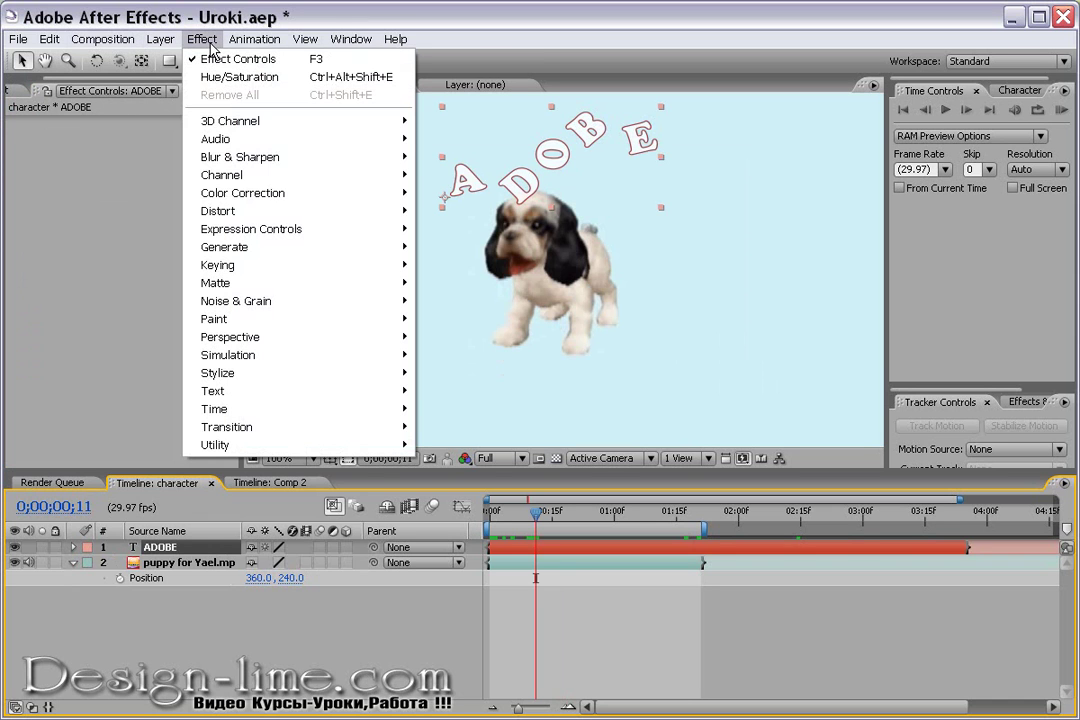
pyautogui.moveTo(255, 179)
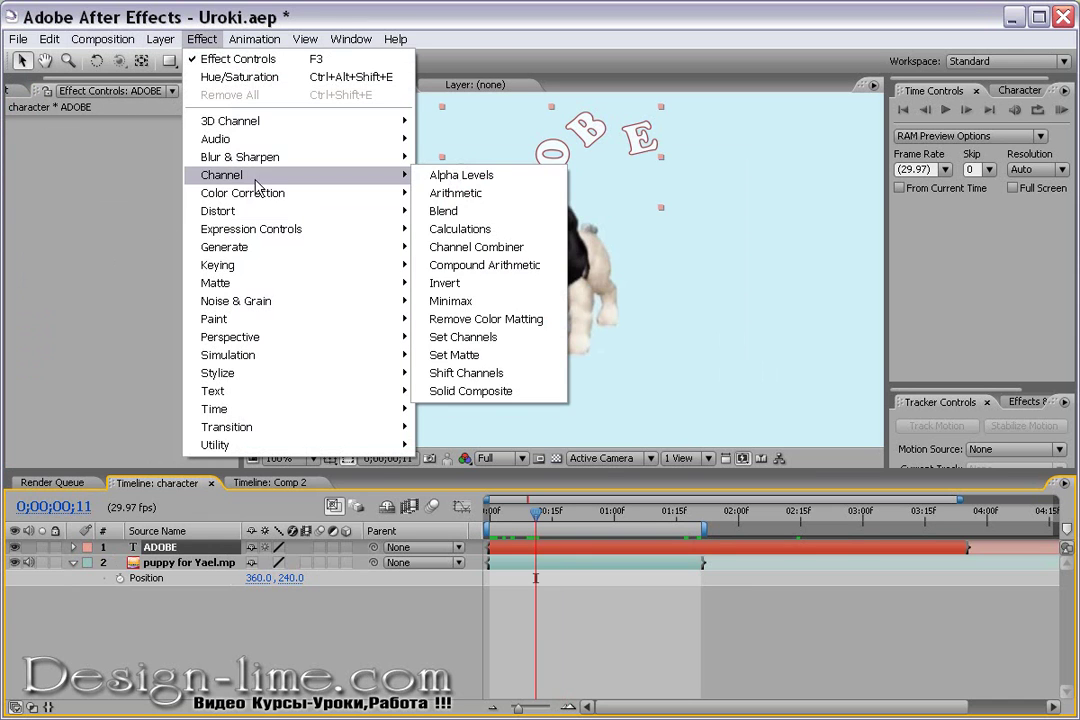
pyautogui.moveTo(258, 247)
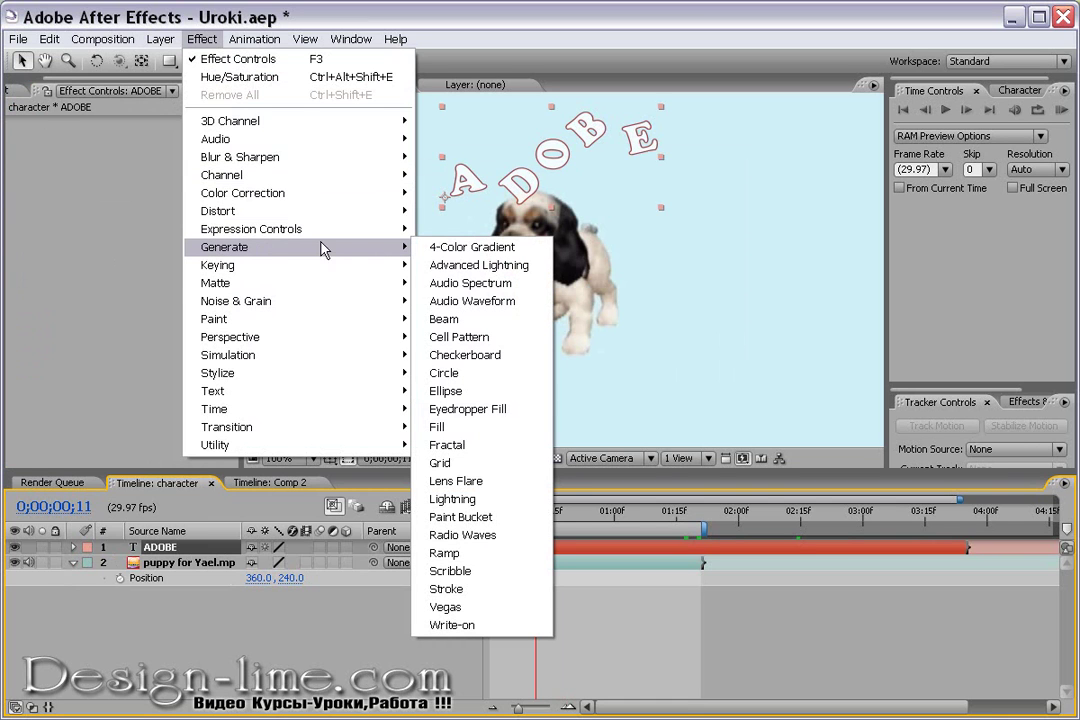
pyautogui.moveTo(277, 375)
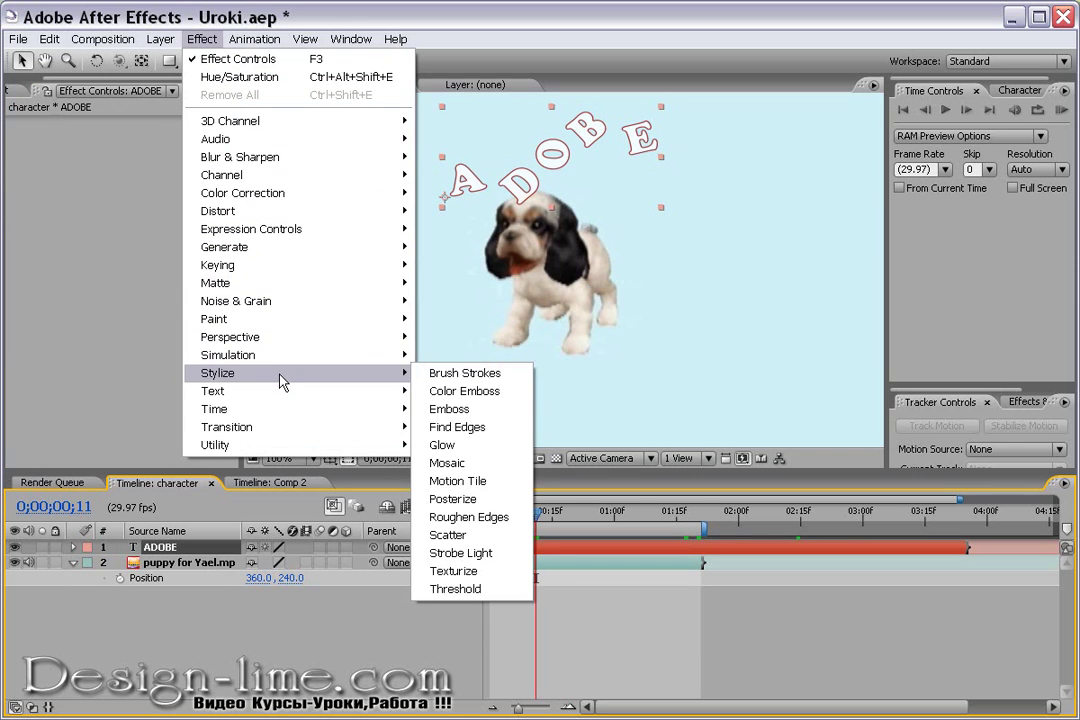
pyautogui.click(499, 452)
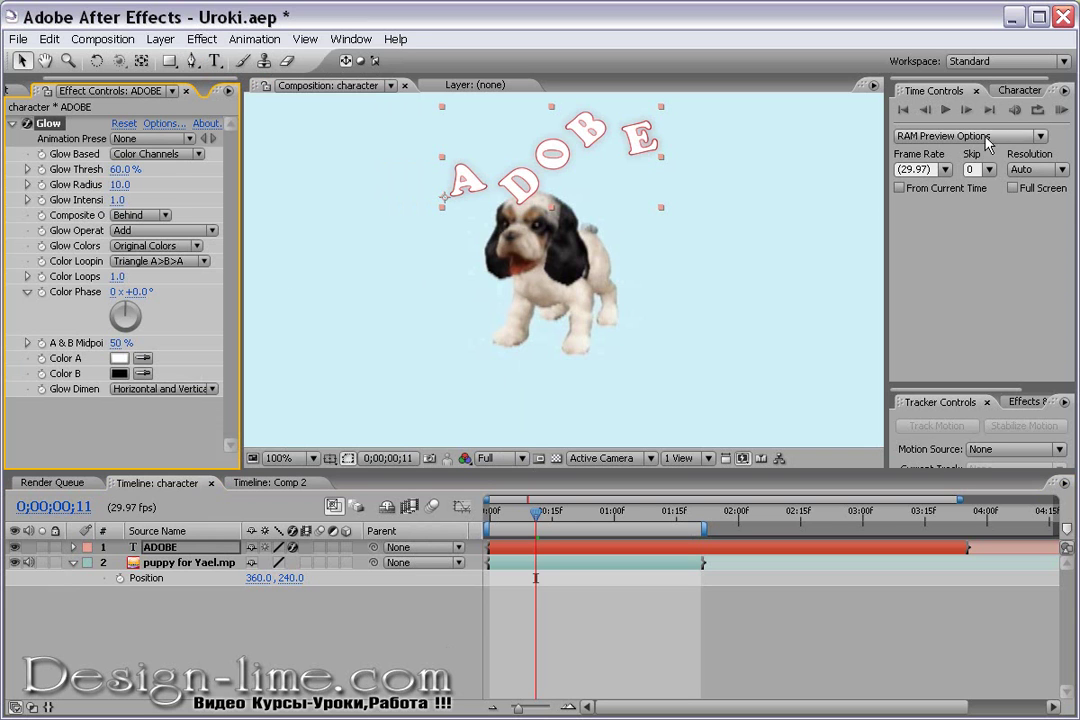
# Add a Drop Shadow effect to the ADOBE text layer.
pyautogui.click(202, 39)
pyautogui.moveTo(305, 348)
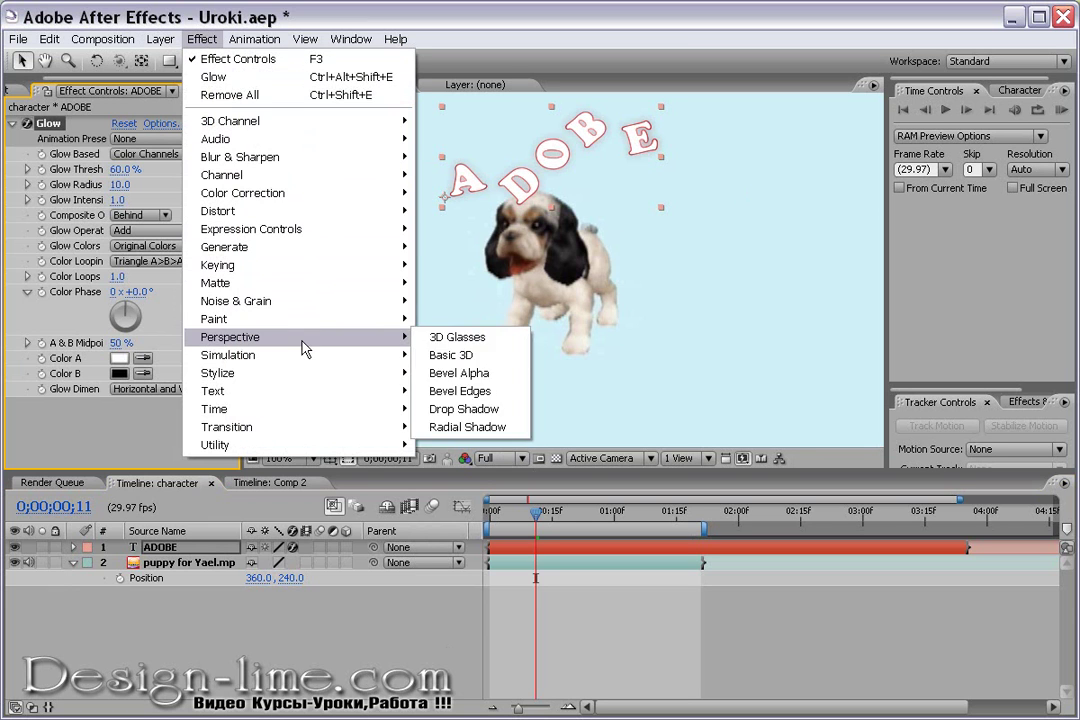
pyautogui.click(476, 410)
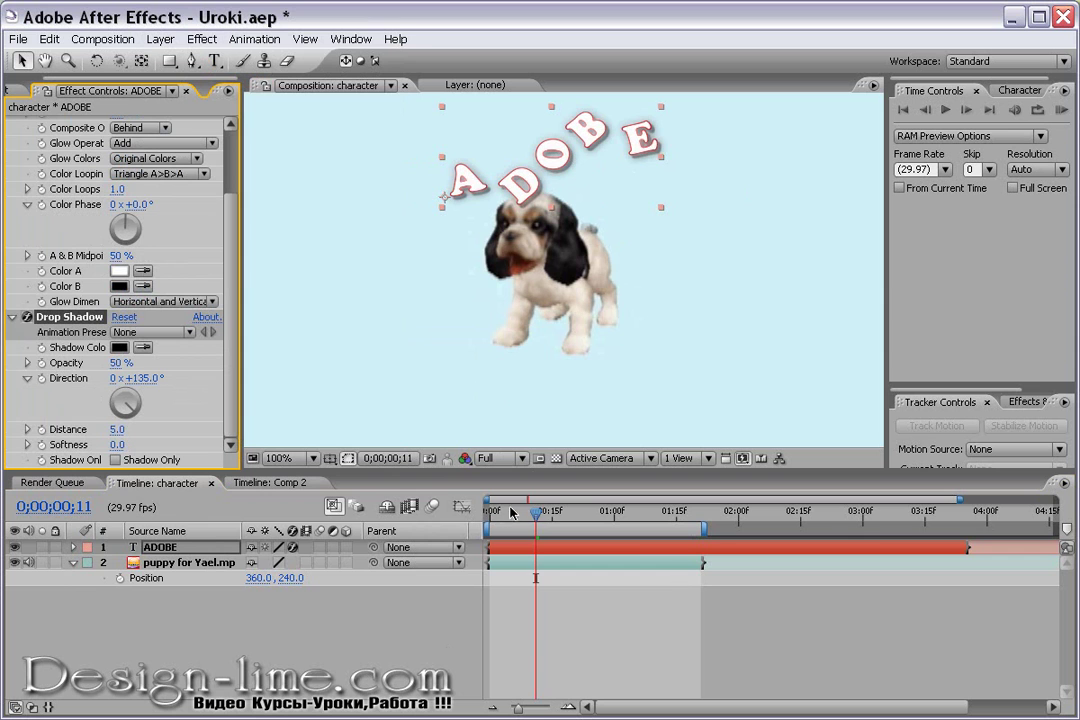
# RAM-preview the ADOBE spiral over the puppy, then deselect ADOBE and collapse the puppy layer.
pyautogui.moveTo(545, 520)
pyautogui.mouseDown()
pyautogui.moveTo(510, 502)
pyautogui.moveTo(560, 523)
pyautogui.mouseUp()
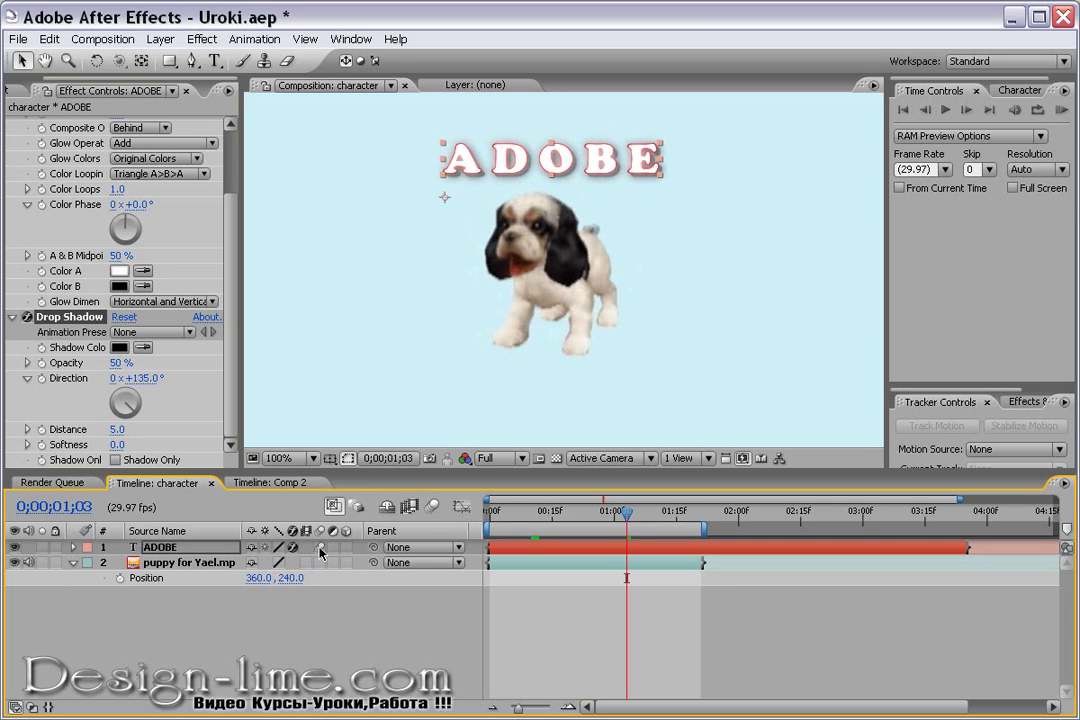
pyautogui.press('pagedown')
pyautogui.press('pagedown')
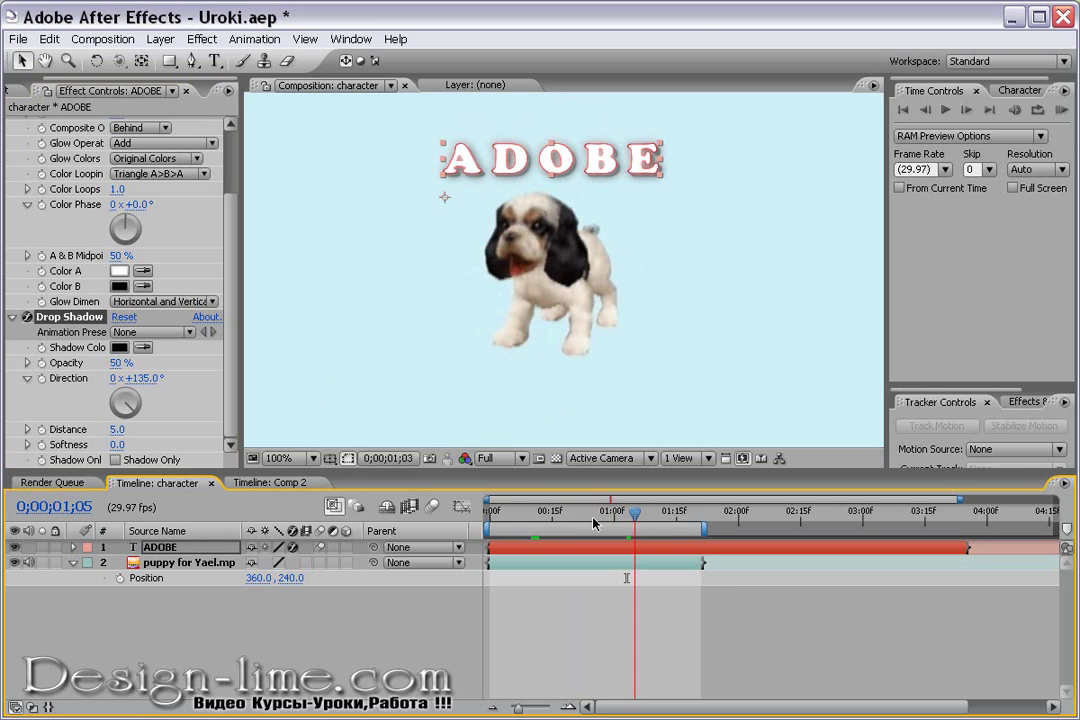
pyautogui.press('KP_0')
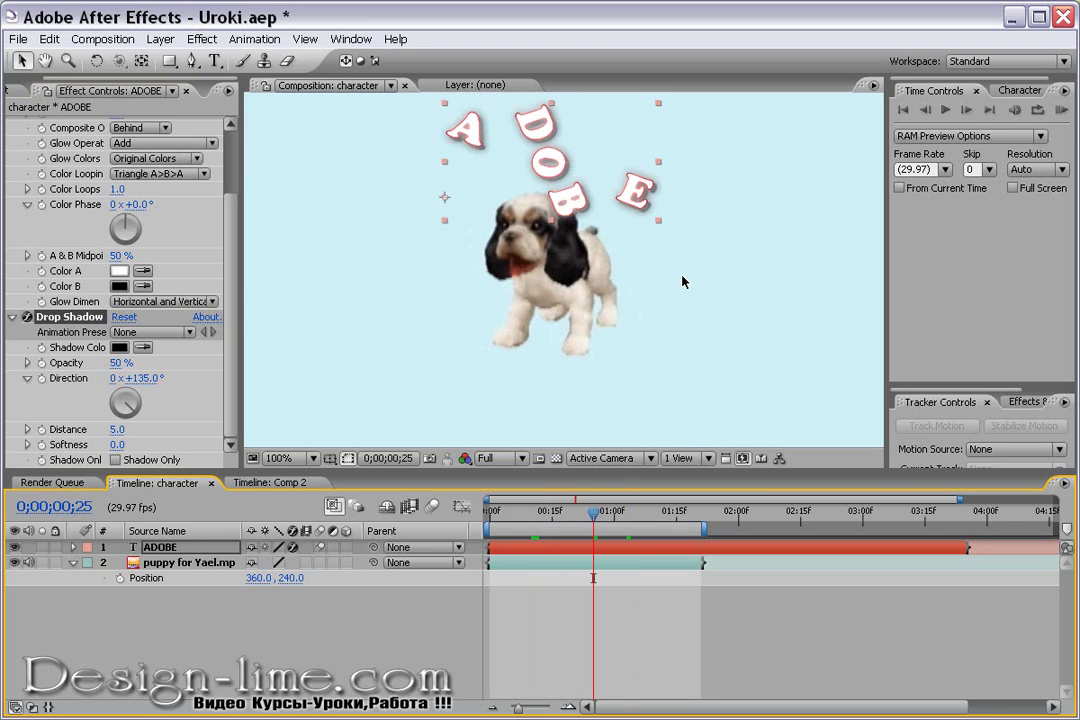
pyautogui.scroll(-2, 683, 282)
pyautogui.scroll(1, 683, 282)
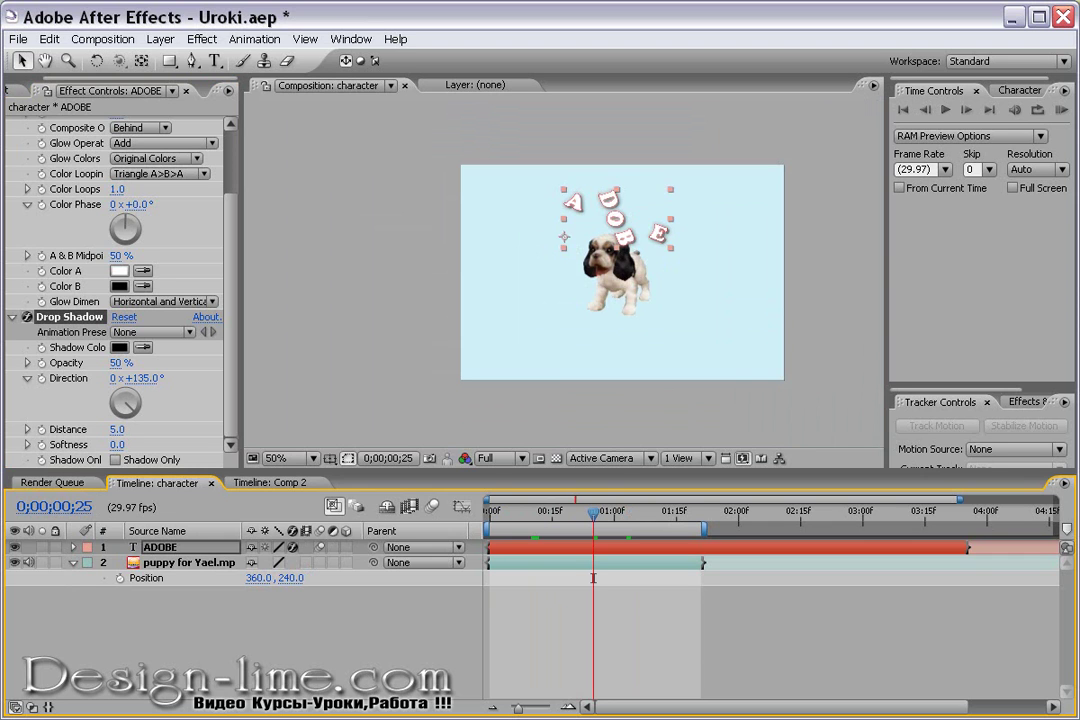
pyautogui.click(297, 668)
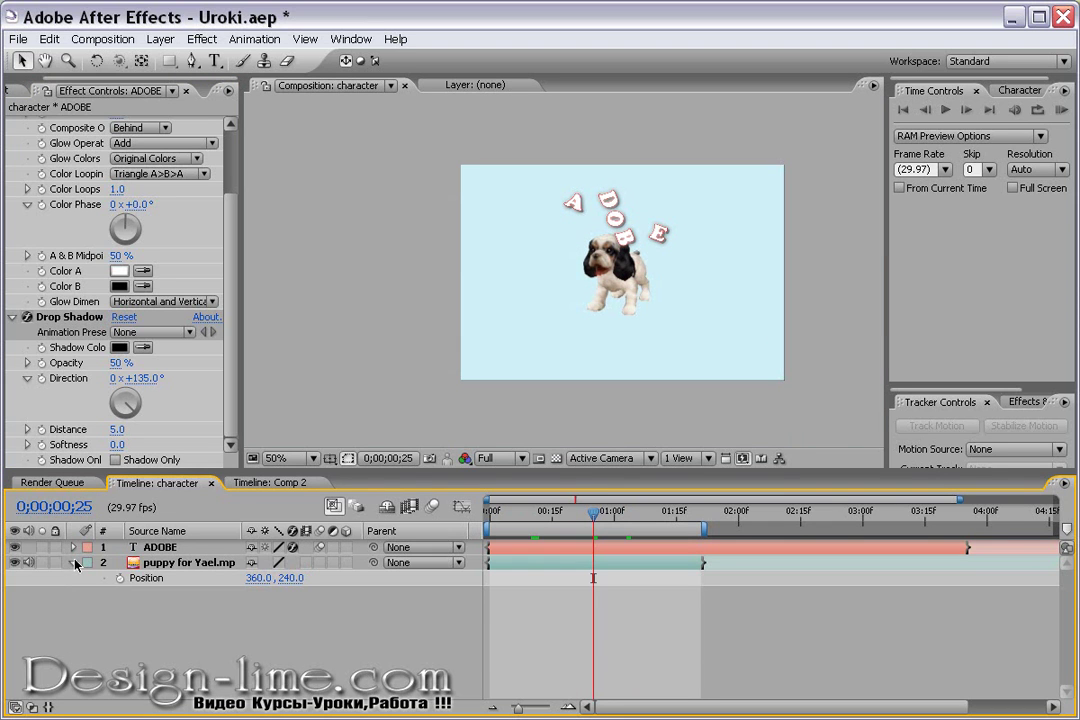
pyautogui.click(73, 562)
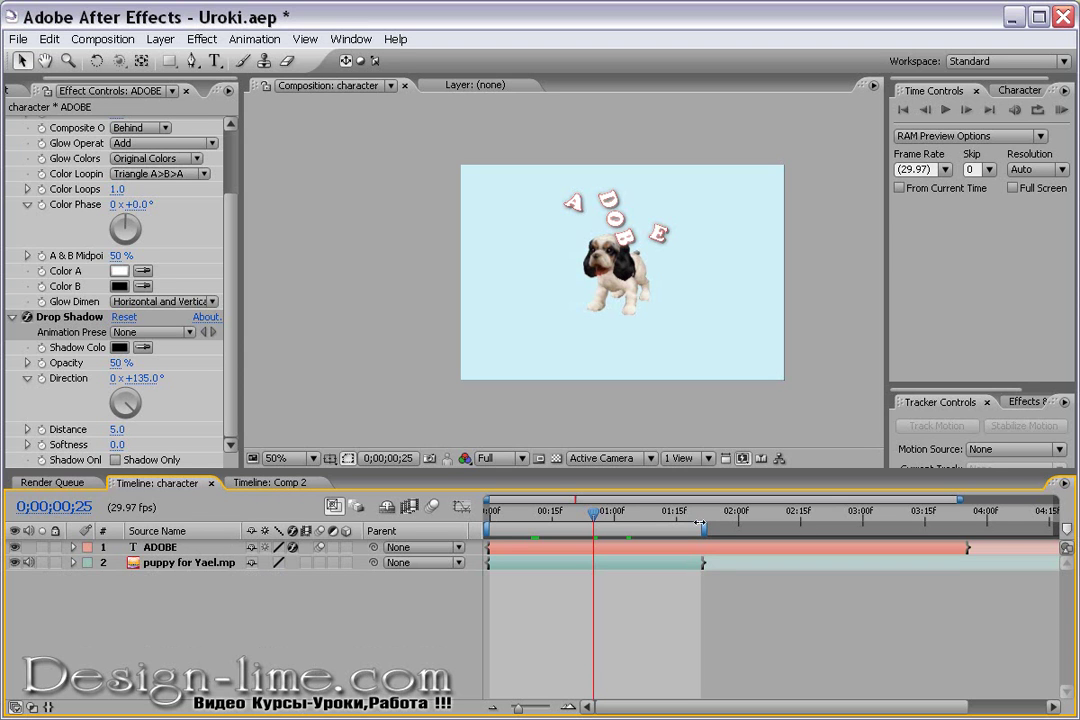
pyautogui.press('pagedown')
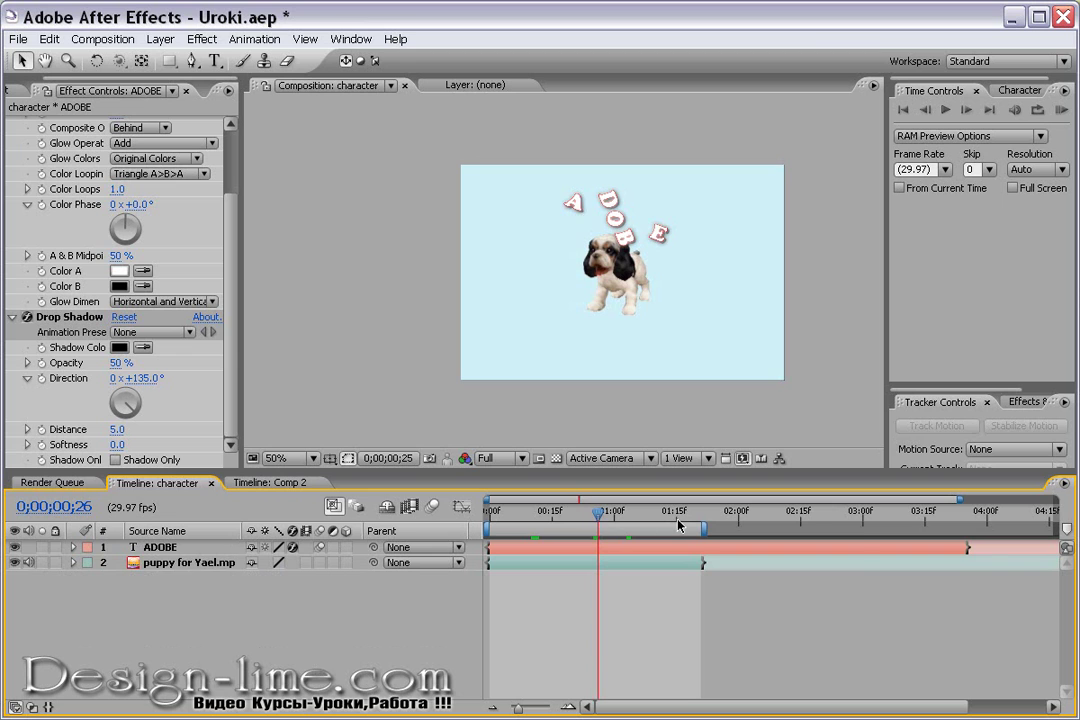
# Trim the character composition to its work area.
pyautogui.rightClick(688, 531)
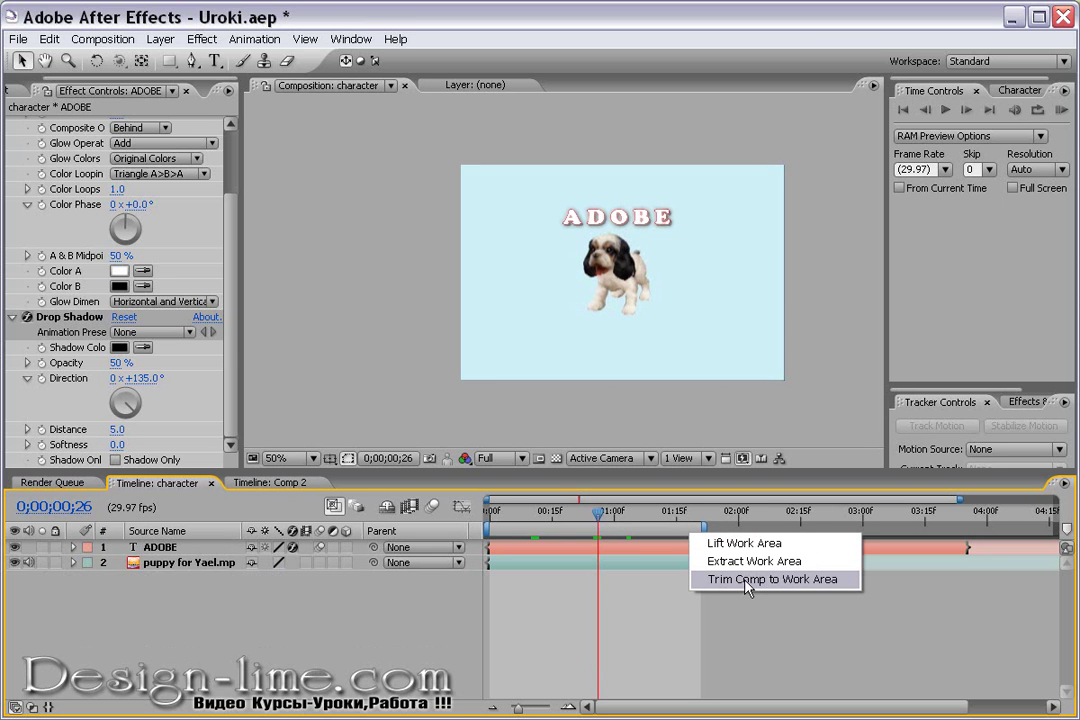
pyautogui.click(748, 580)
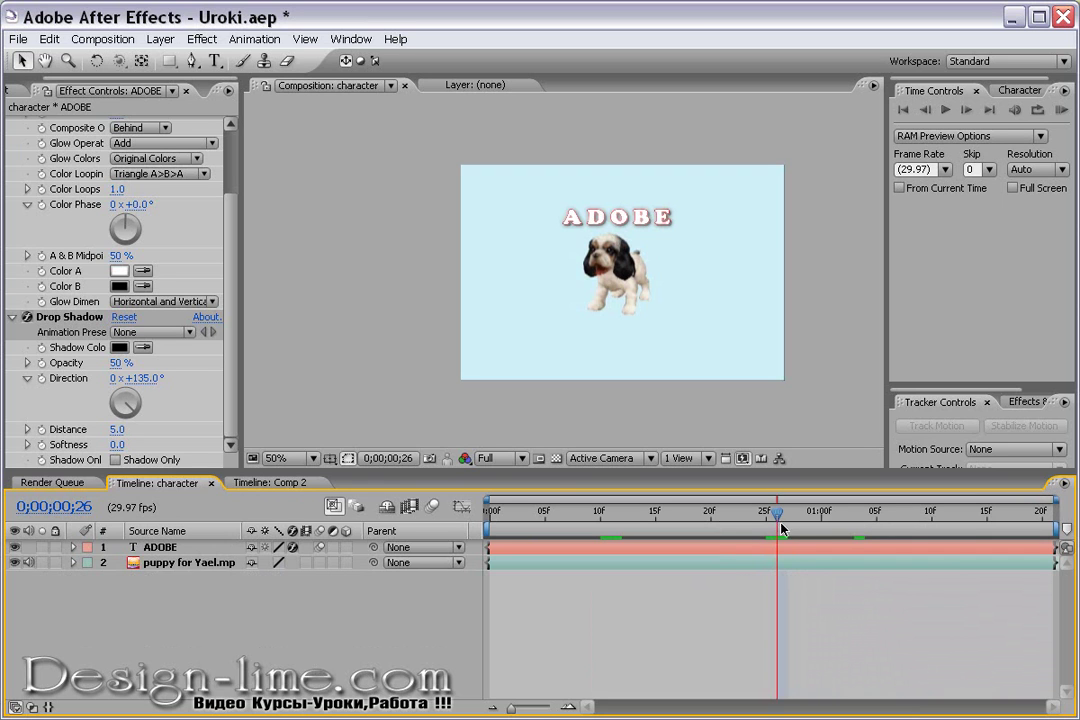
pyautogui.moveTo(779, 514); pyautogui.dragTo(1057, 547)
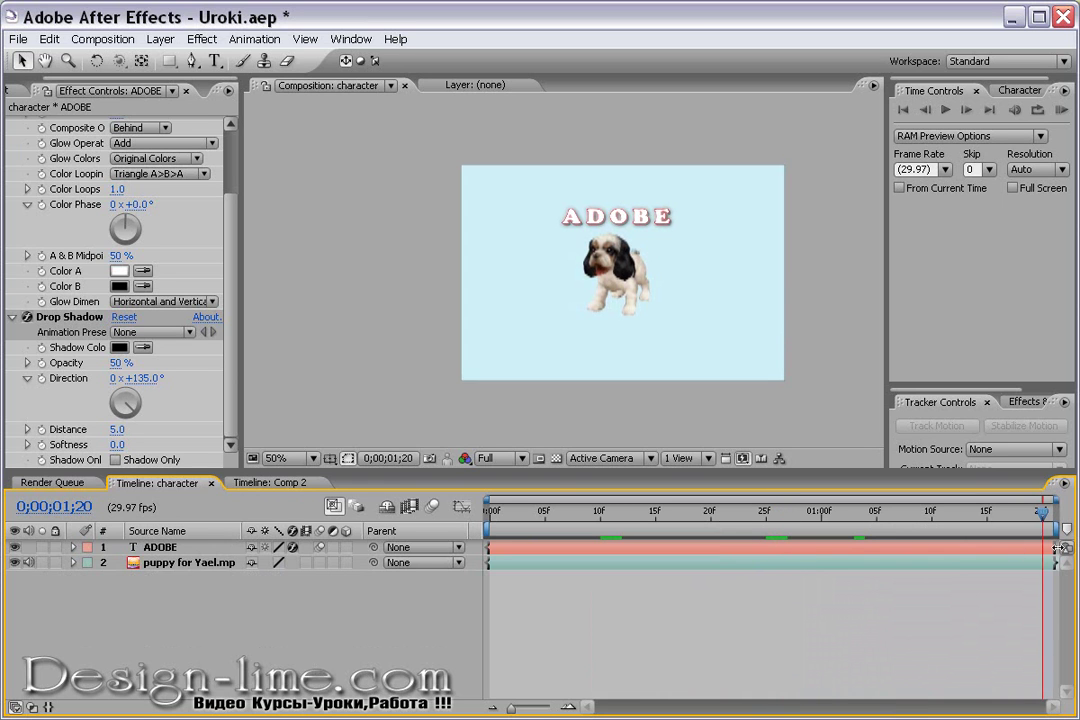
# Queue the character comp via Composition > Make Movie and delete the finished Comp 2 render item.
pyautogui.click(103, 39)
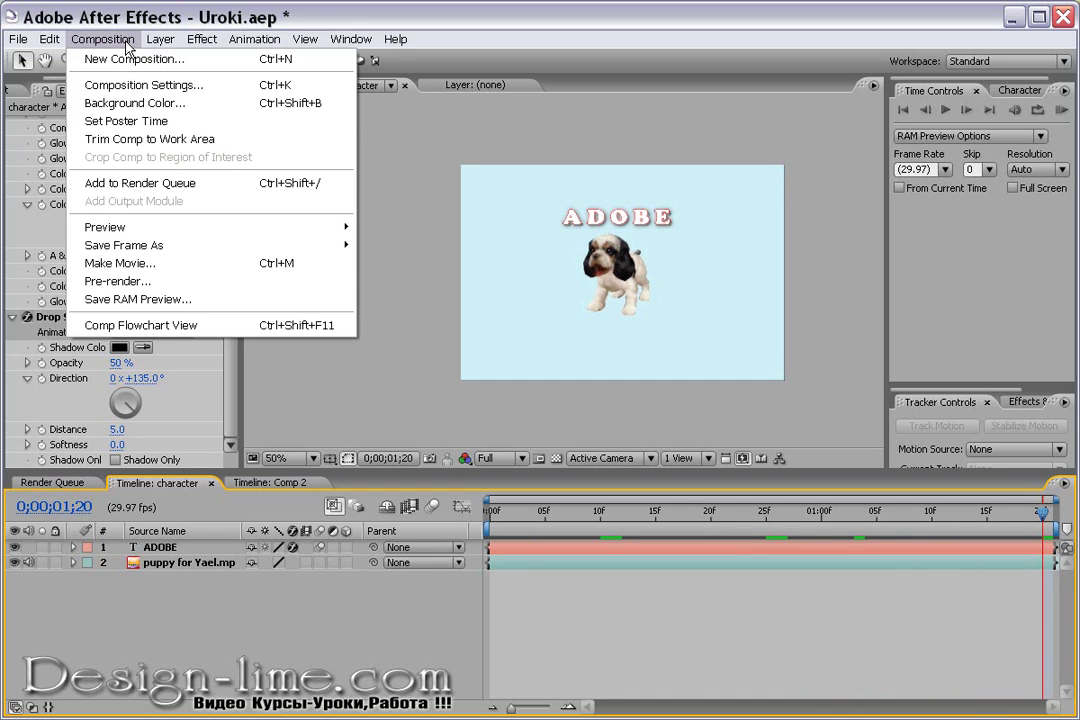
pyautogui.click(137, 263)
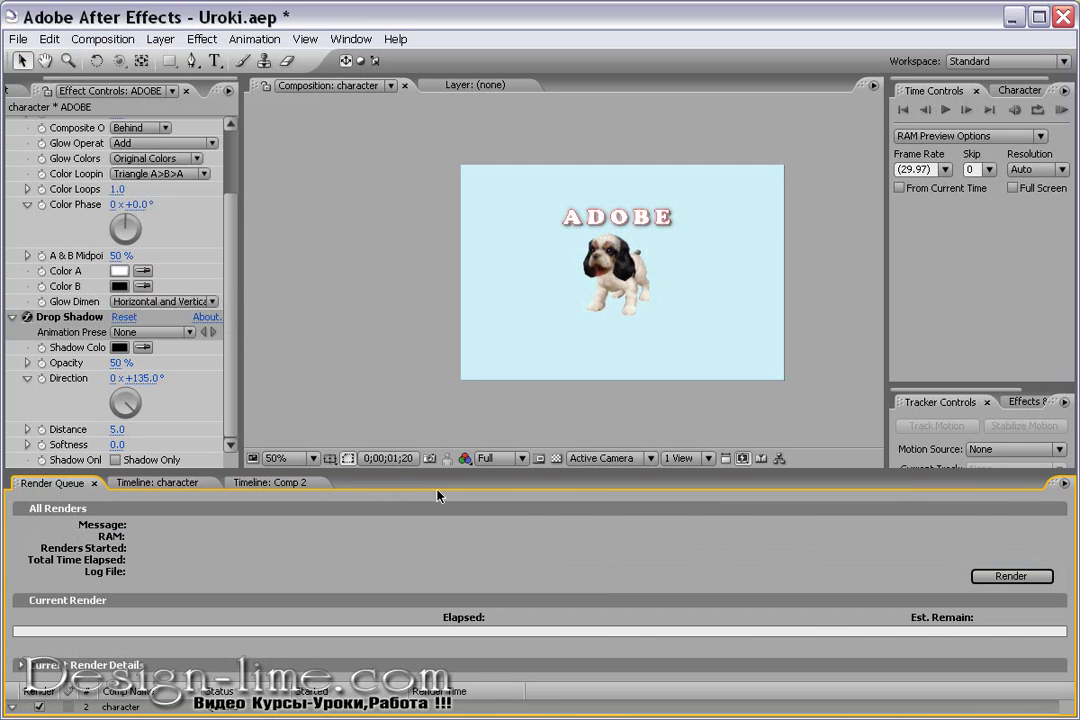
pyautogui.moveTo(447, 469); pyautogui.dragTo(452, 256)
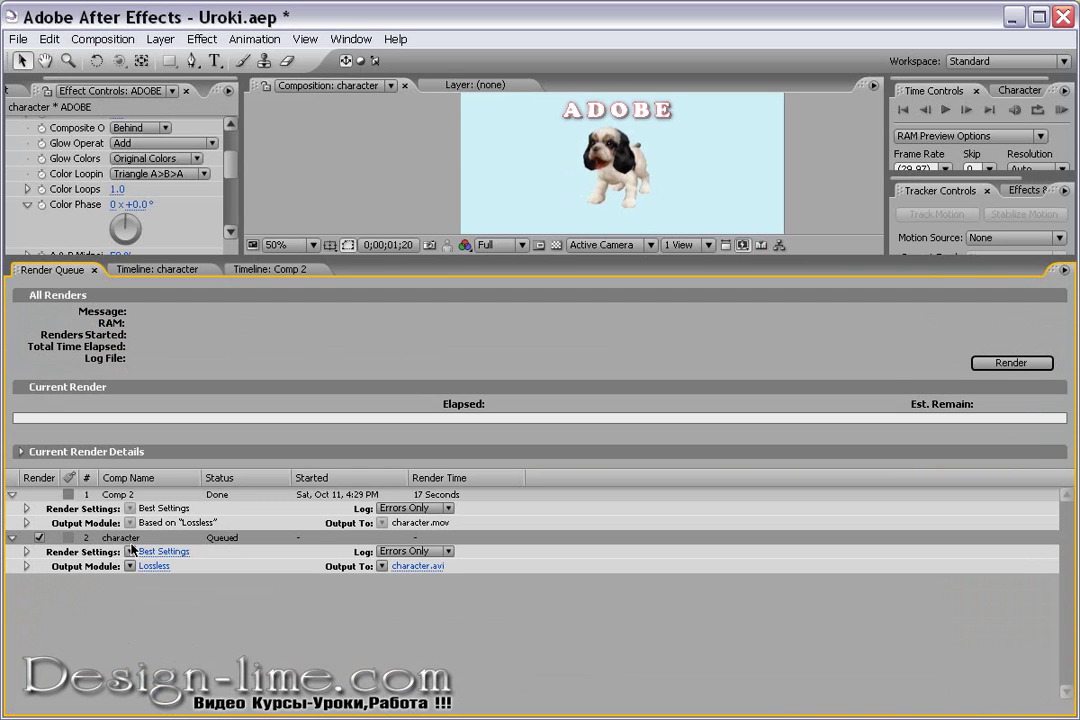
pyautogui.click(100, 494)
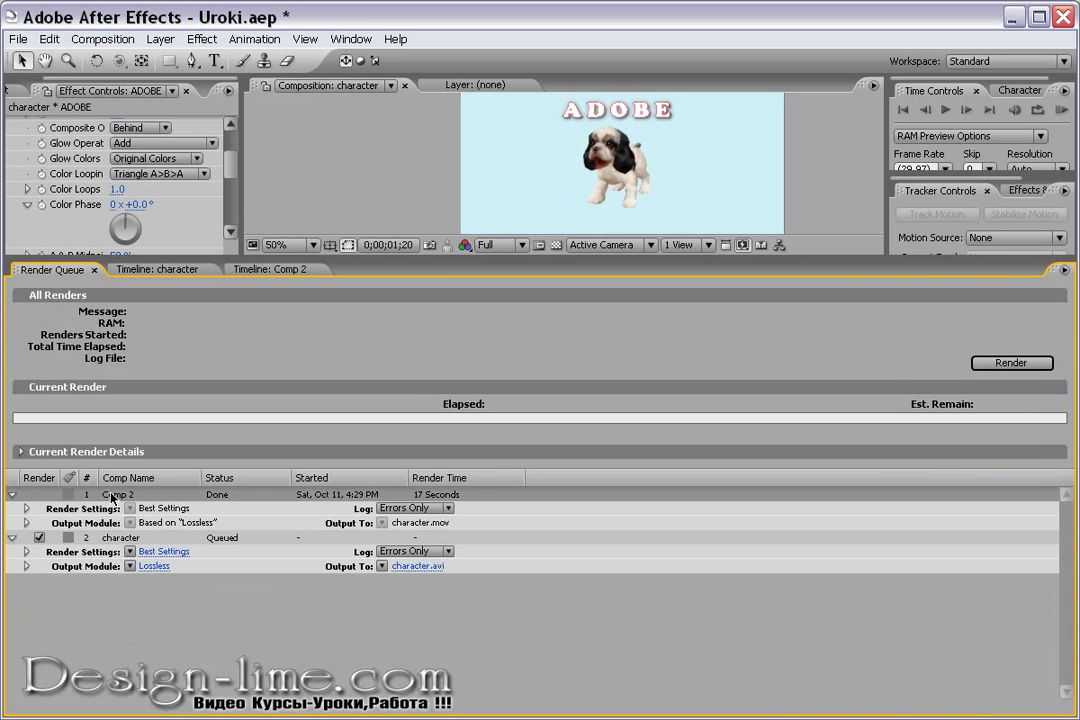
pyautogui.press('Delete')
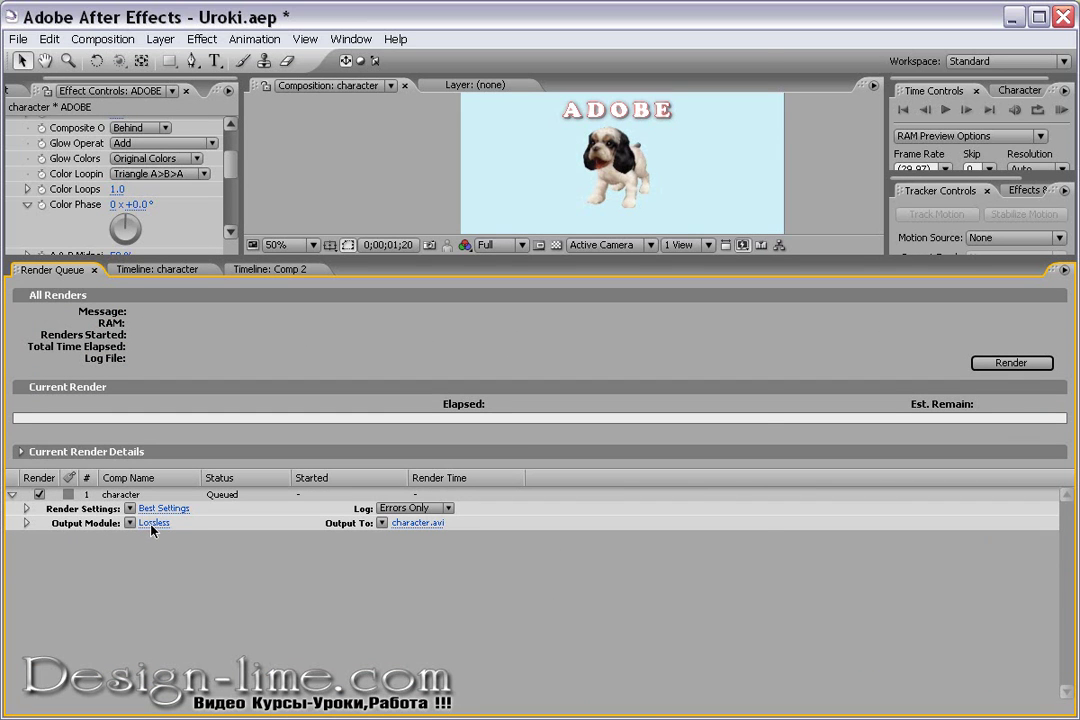
# Set the output format to QuickTime Movie and save the render as character_1.mov on the Desktop.
pyautogui.click(152, 524)
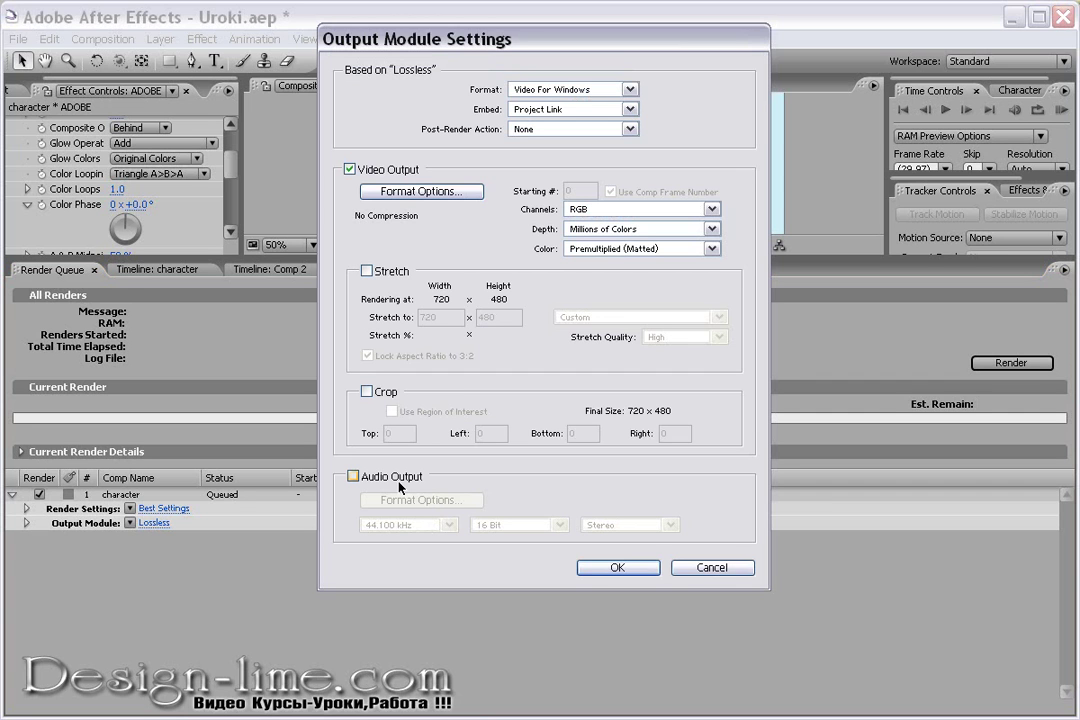
pyautogui.click(630, 89)
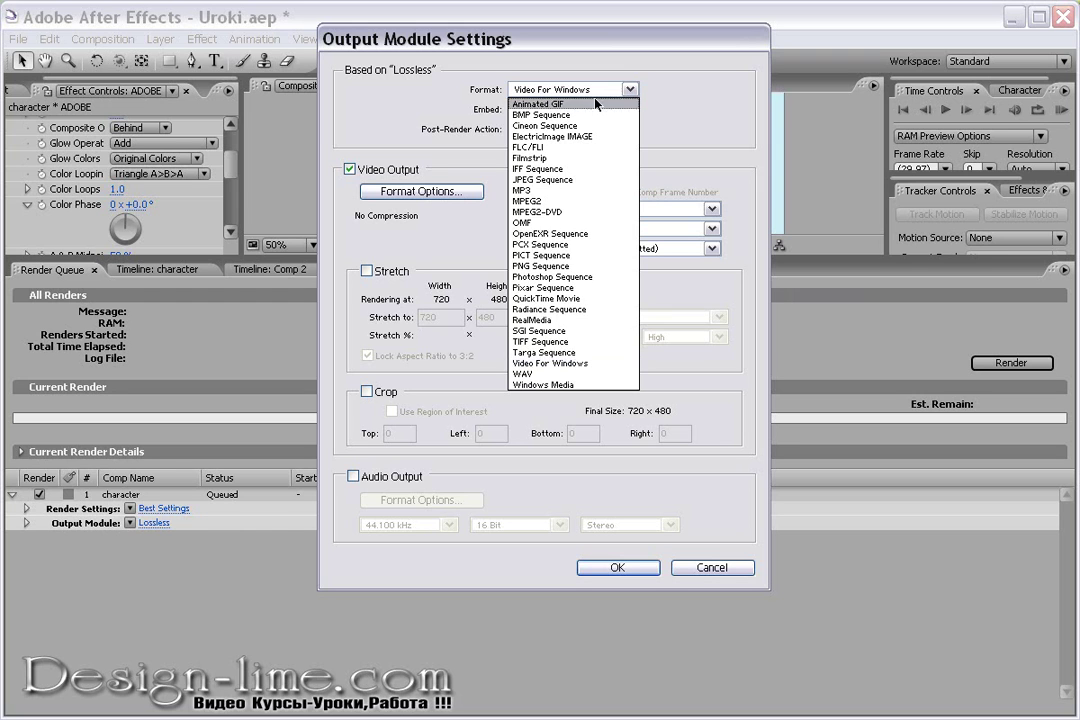
pyautogui.click(566, 298)
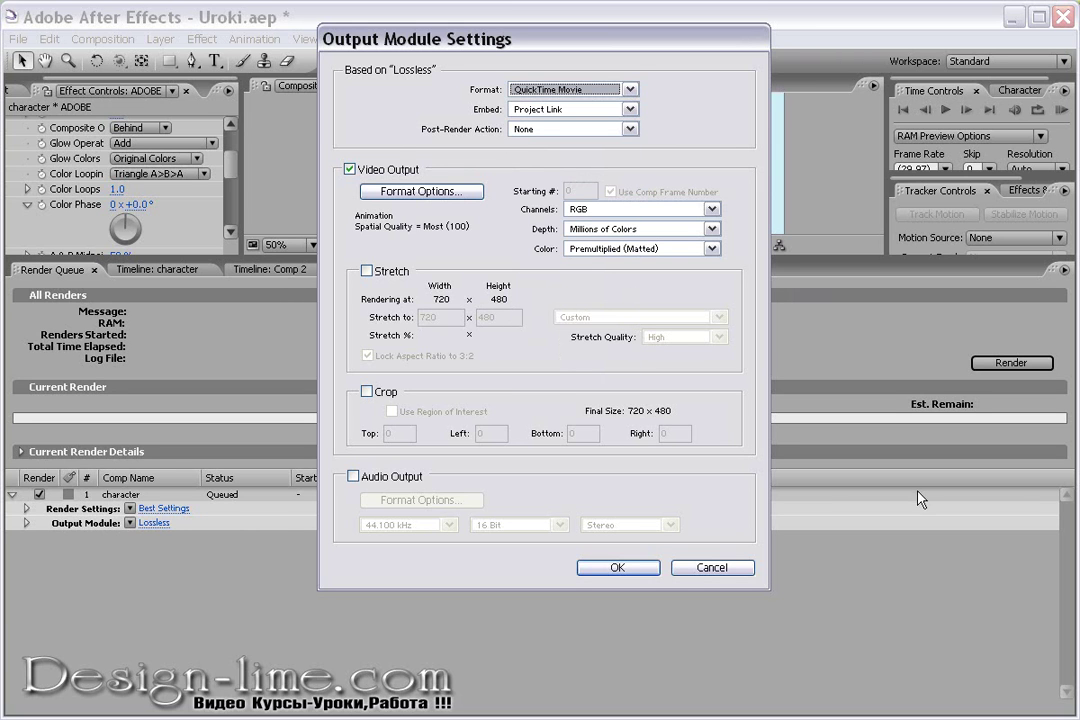
pyautogui.click(618, 568)
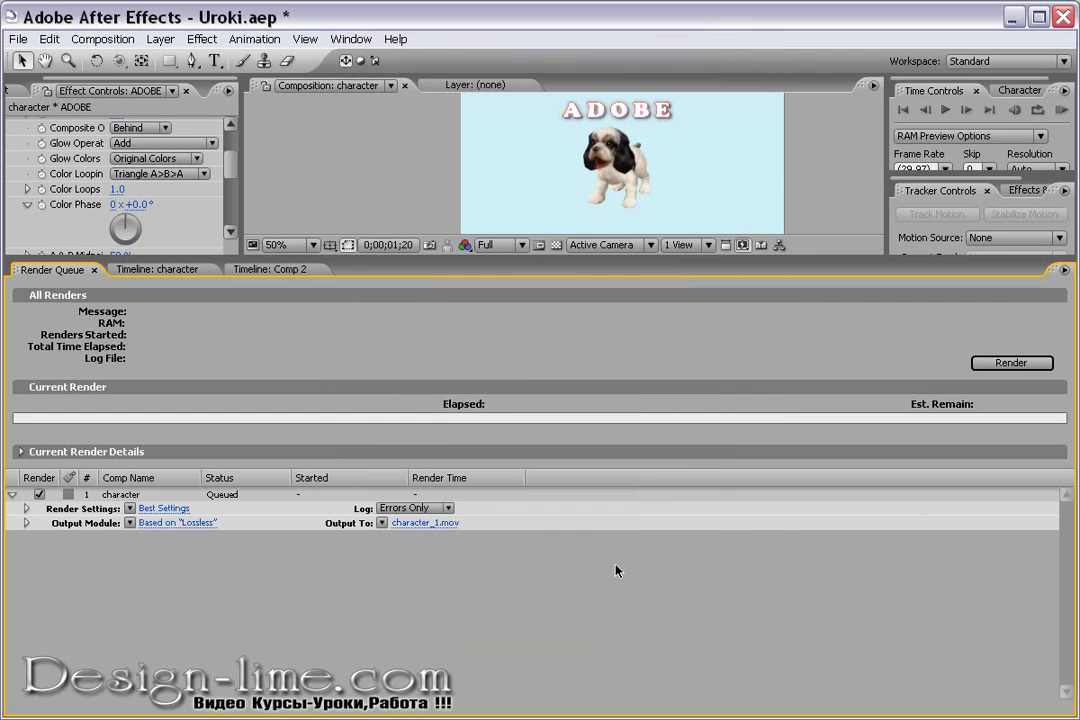
pyautogui.click(443, 524)
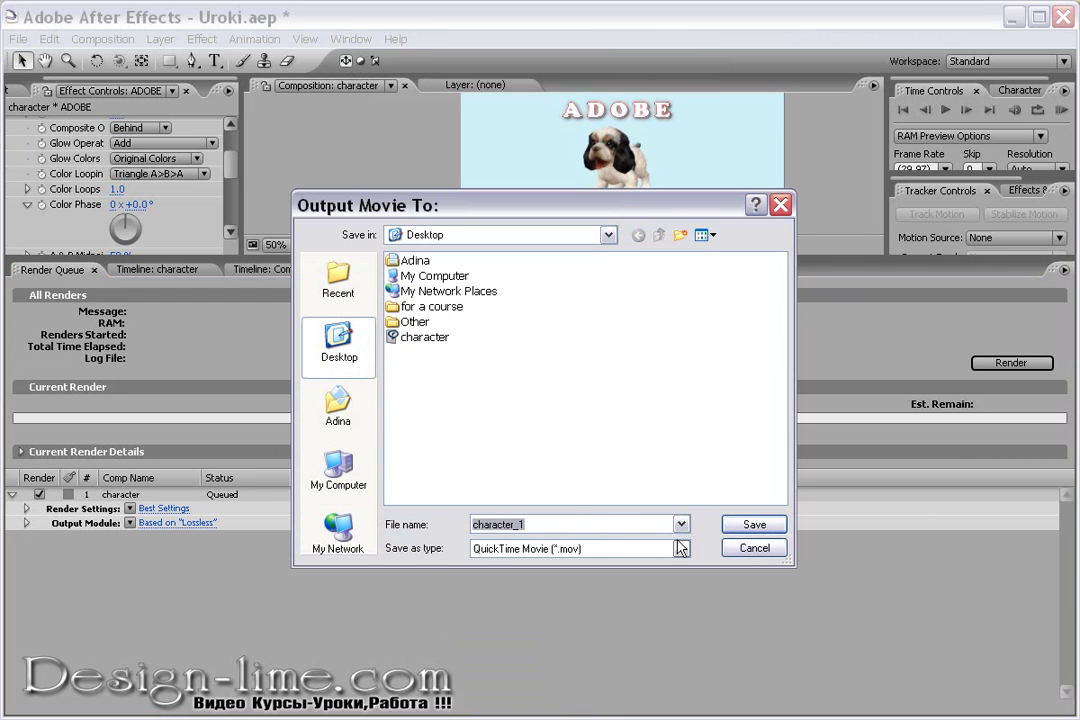
pyautogui.click(755, 525)
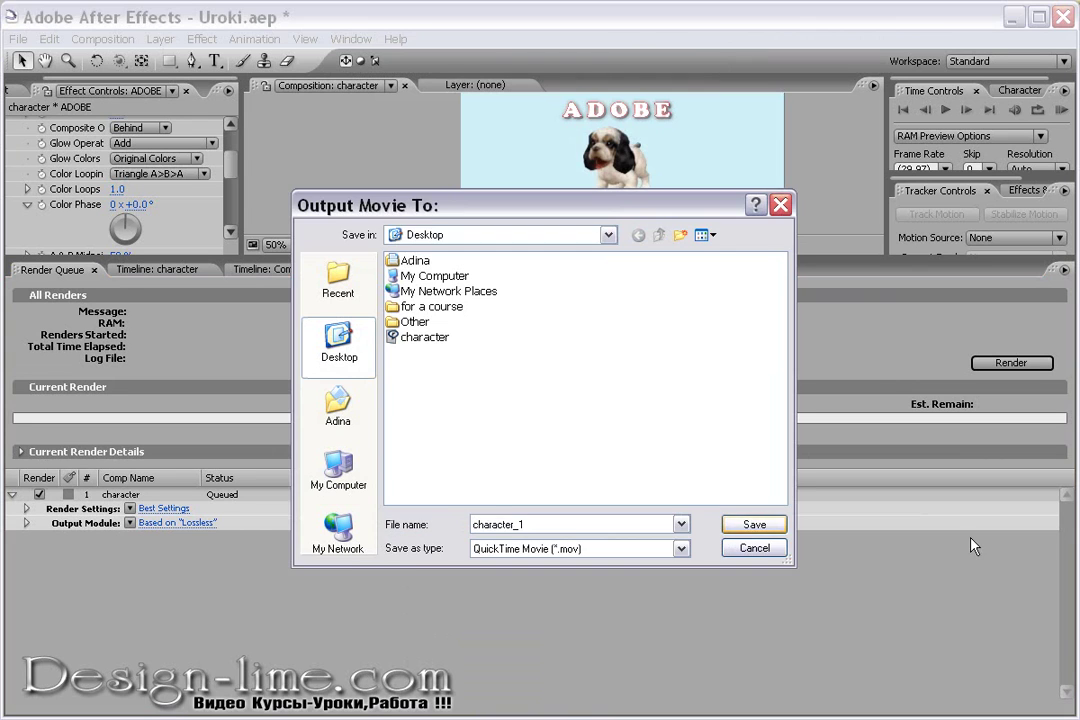
# Render the queued character comp to character_1.mov and let it finish.
pyautogui.click(1028, 366)
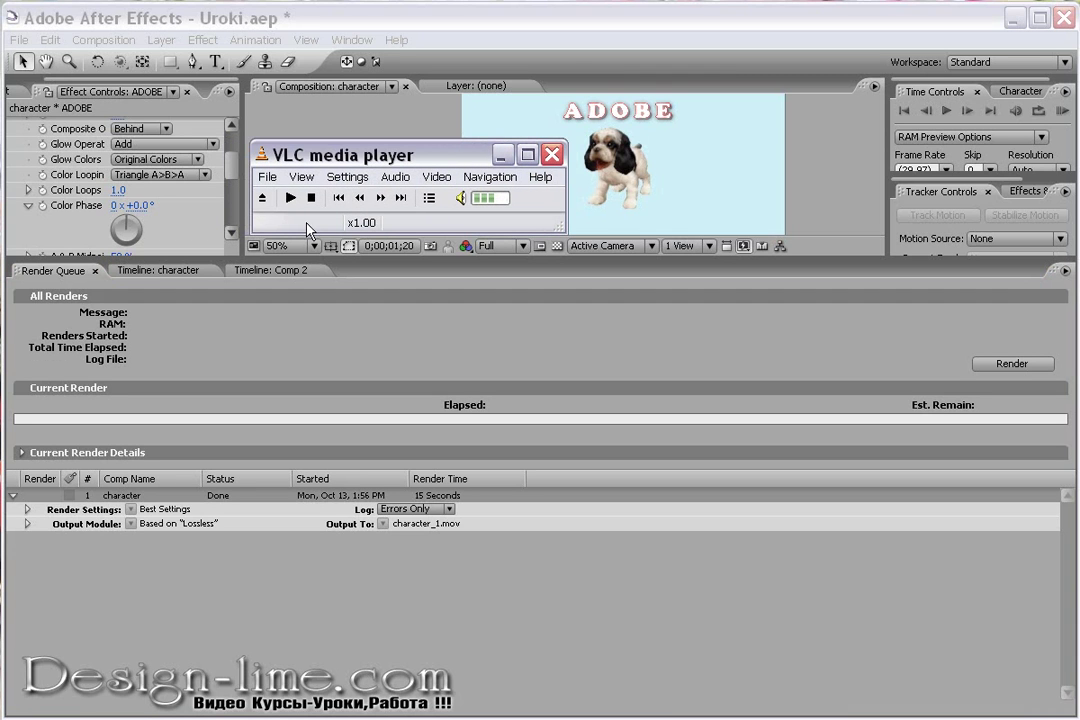
# Play character_1.mov in VLC a few times, then close the player.
pyautogui.click(290, 198)
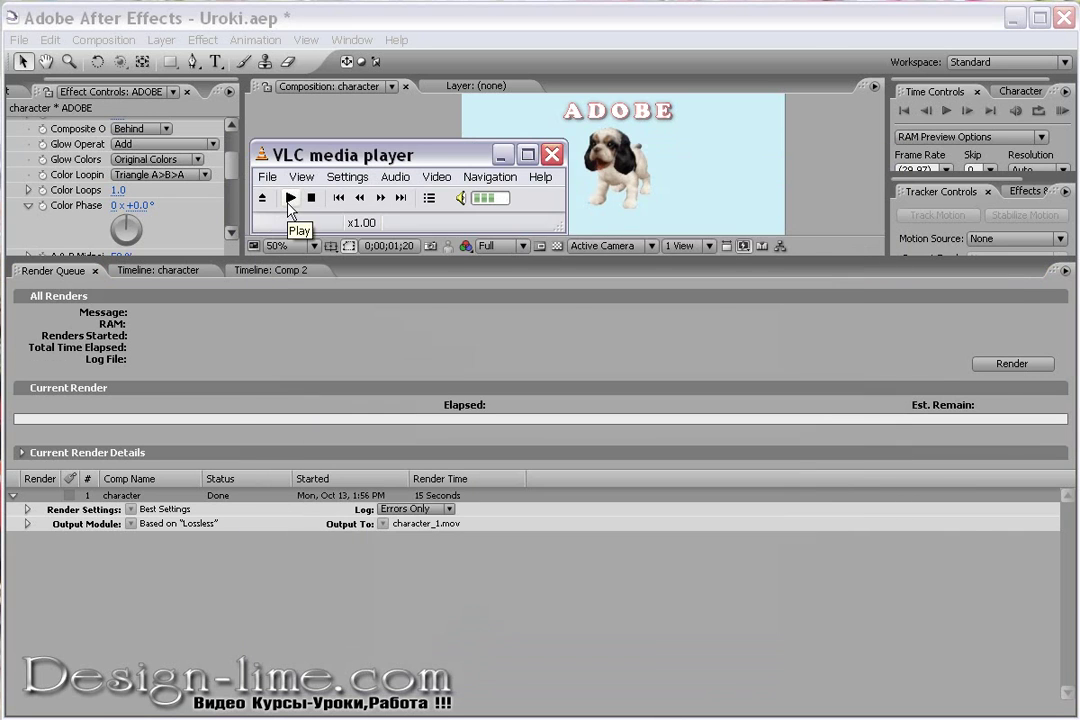
pyautogui.click(290, 198)
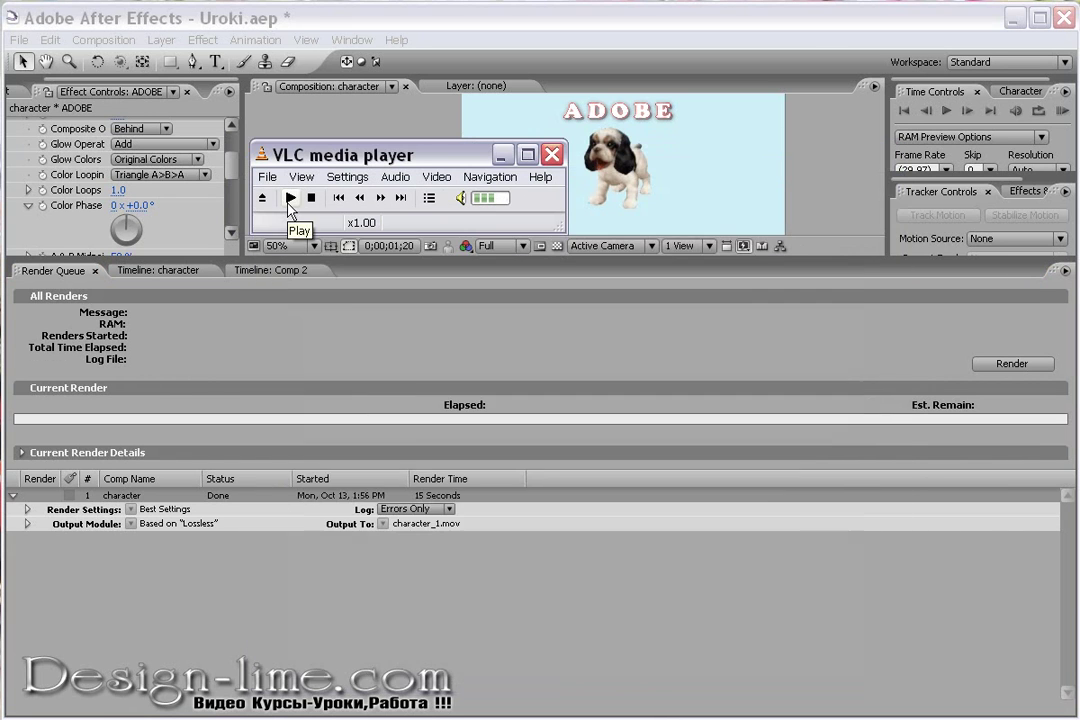
pyautogui.click(290, 200)
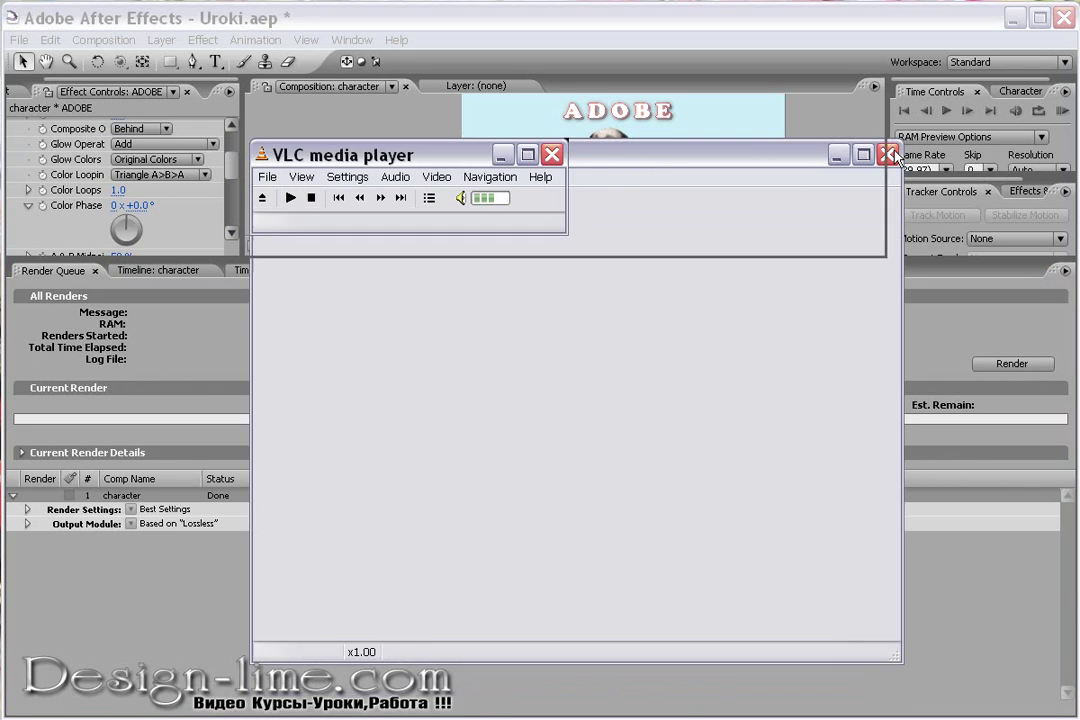
pyautogui.click(885, 152)
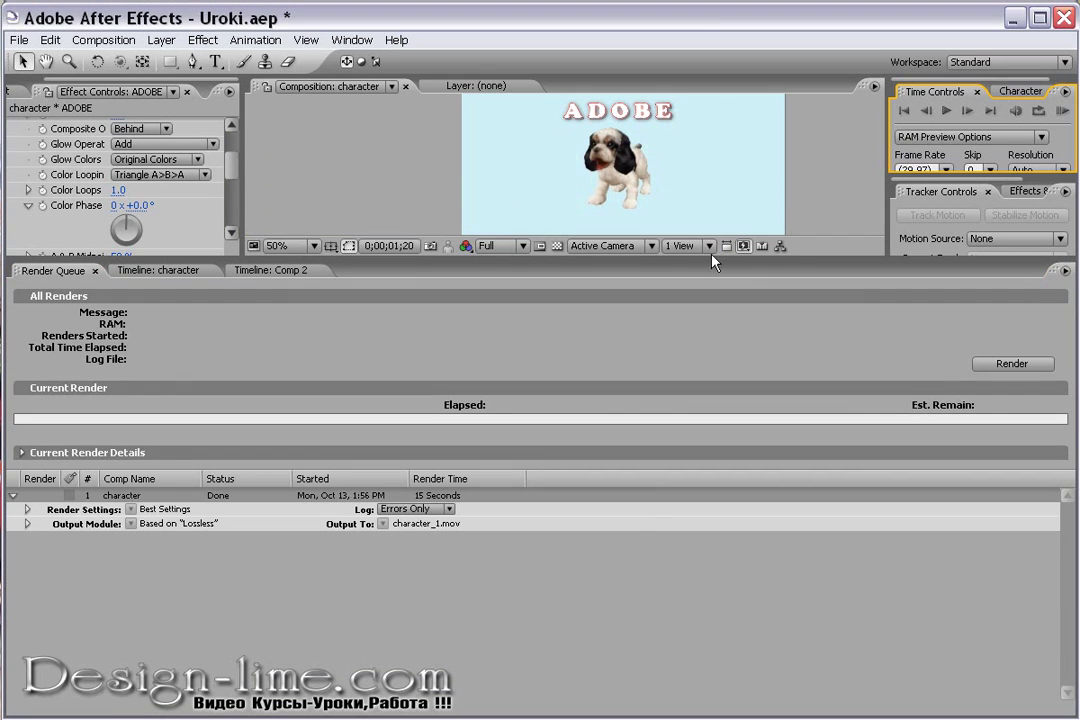
# Drag the Composition/Render Queue divider down to enlarge the viewer.
pyautogui.moveTo(711, 258); pyautogui.dragTo(710, 400)
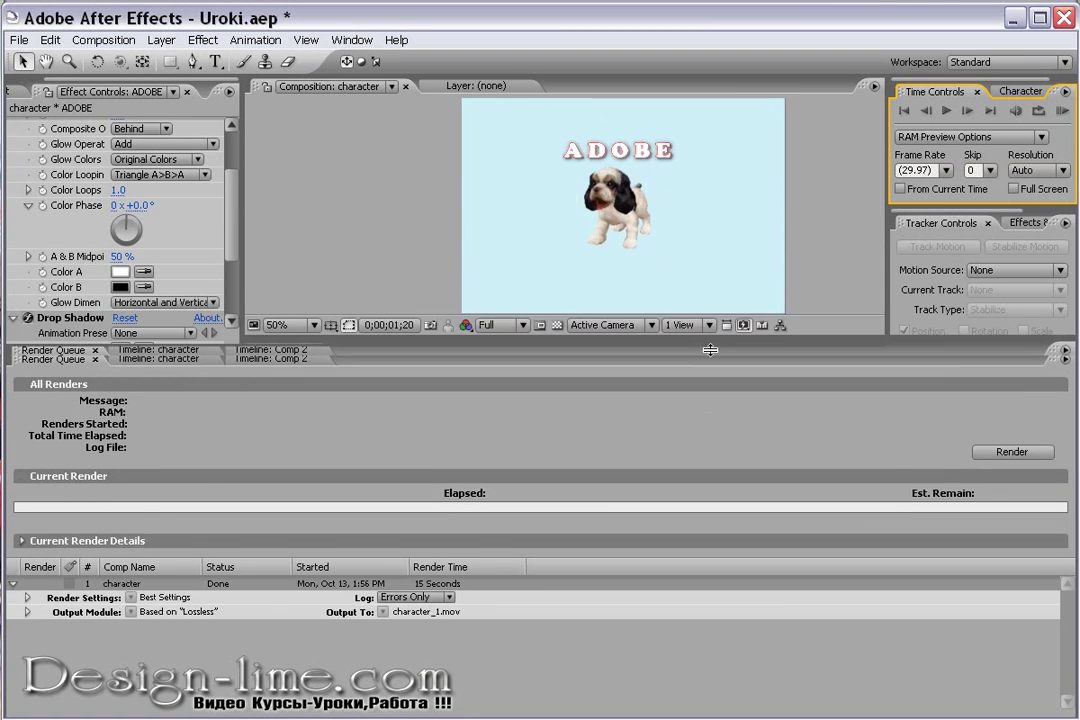